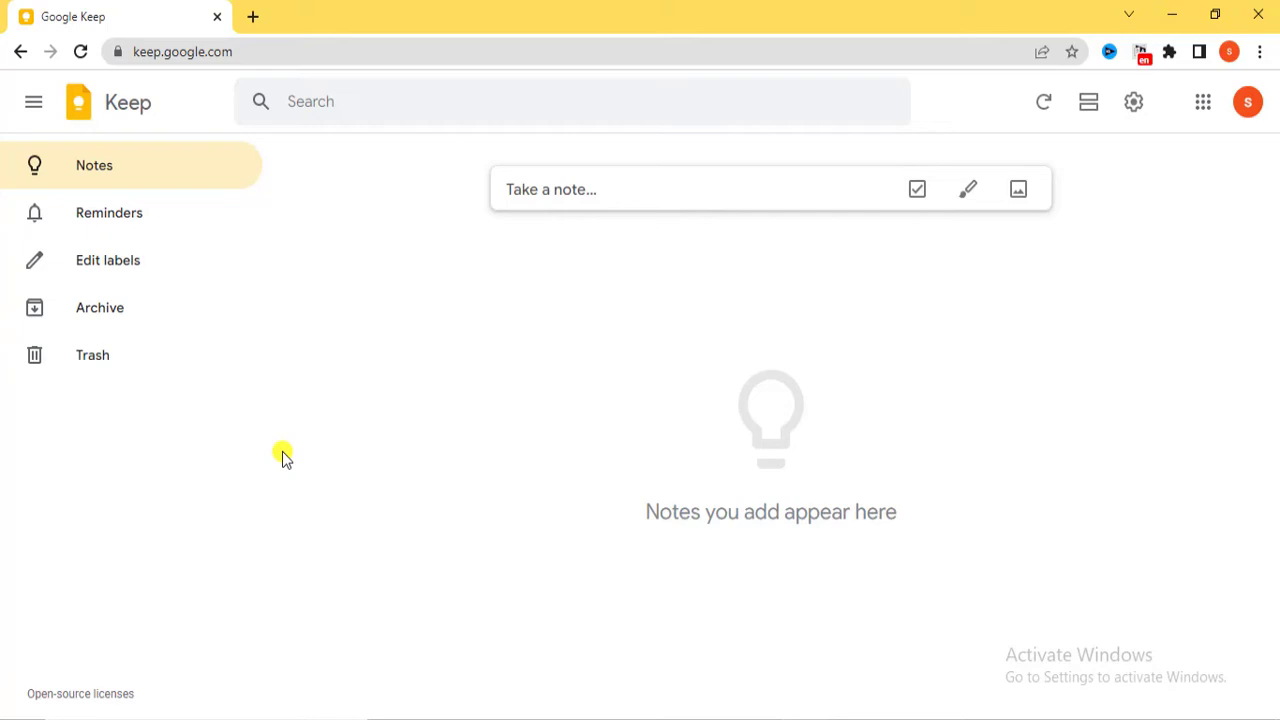
Step: Create a note titled "Article Writing" containing the Lorem Ipsum paragraph that begins "Lorem Ipsum is simply dummy text", and save it
left_click(569, 183)
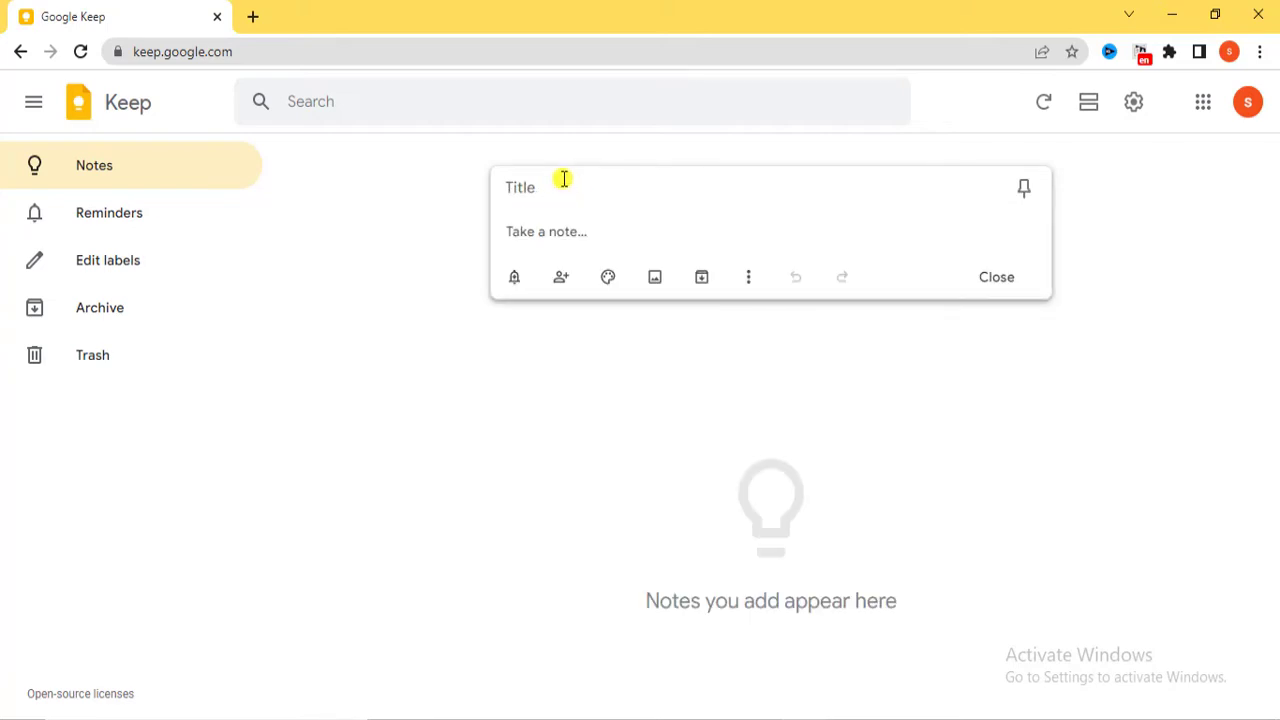
type("Articl")
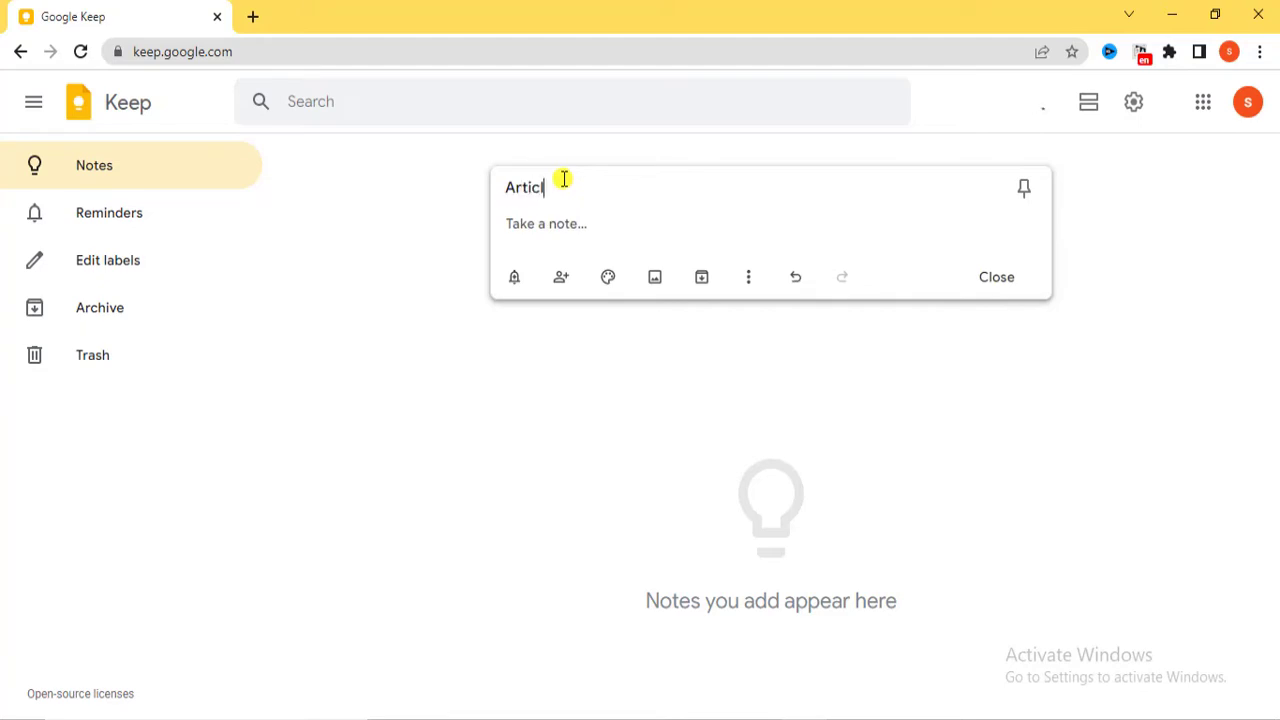
type("e Writing")
left_click(573, 224)
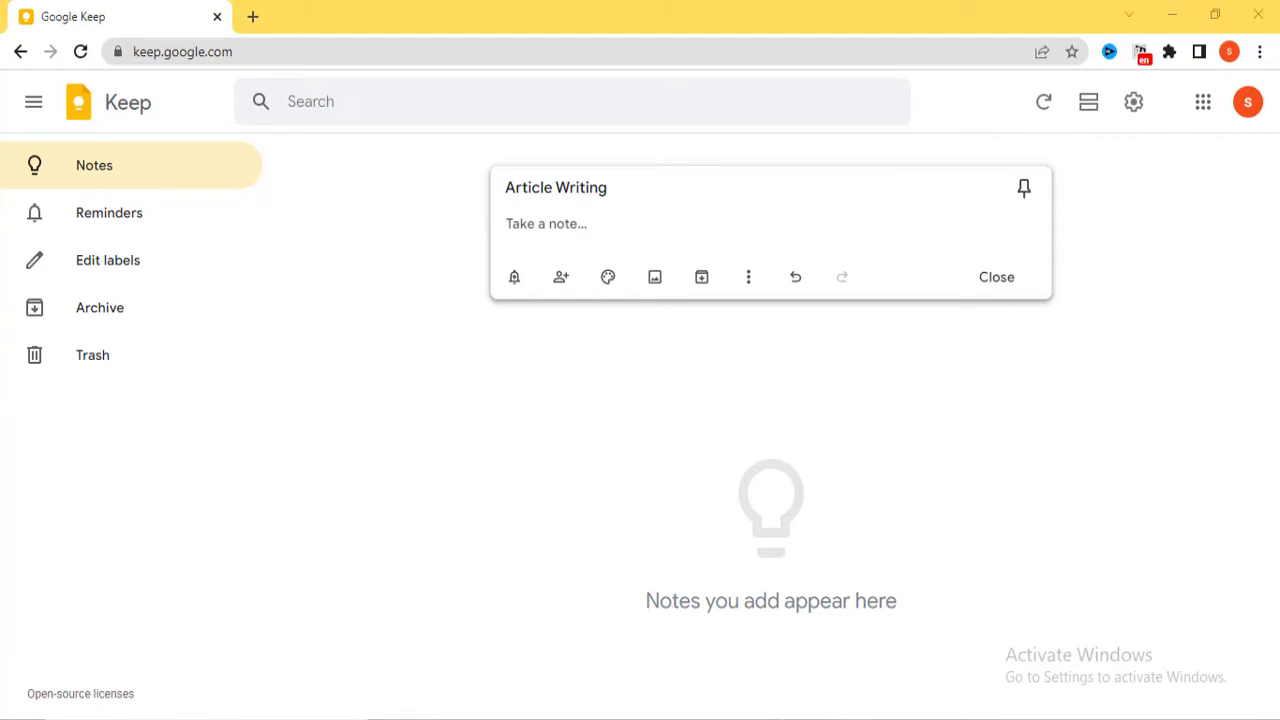
type("Lorem Ipsum is simply dummy text of the printing and typesetting industry. Lorem Ipsum has been the industry's standard dummy text ever since the 1500s, when an unknown printer took a galley of type and scrambled it to make a type specimen book. It has survived not only five centuries, but also the leap into electronic typesetting, remaining essentially unchanged. It was popularised in the 1960s with the release of Letraset sheets containing Lorem Ipsum passages, and more recently with desktop publishing software like Aldus PageMaker including versions of Lorem Ipsum.")
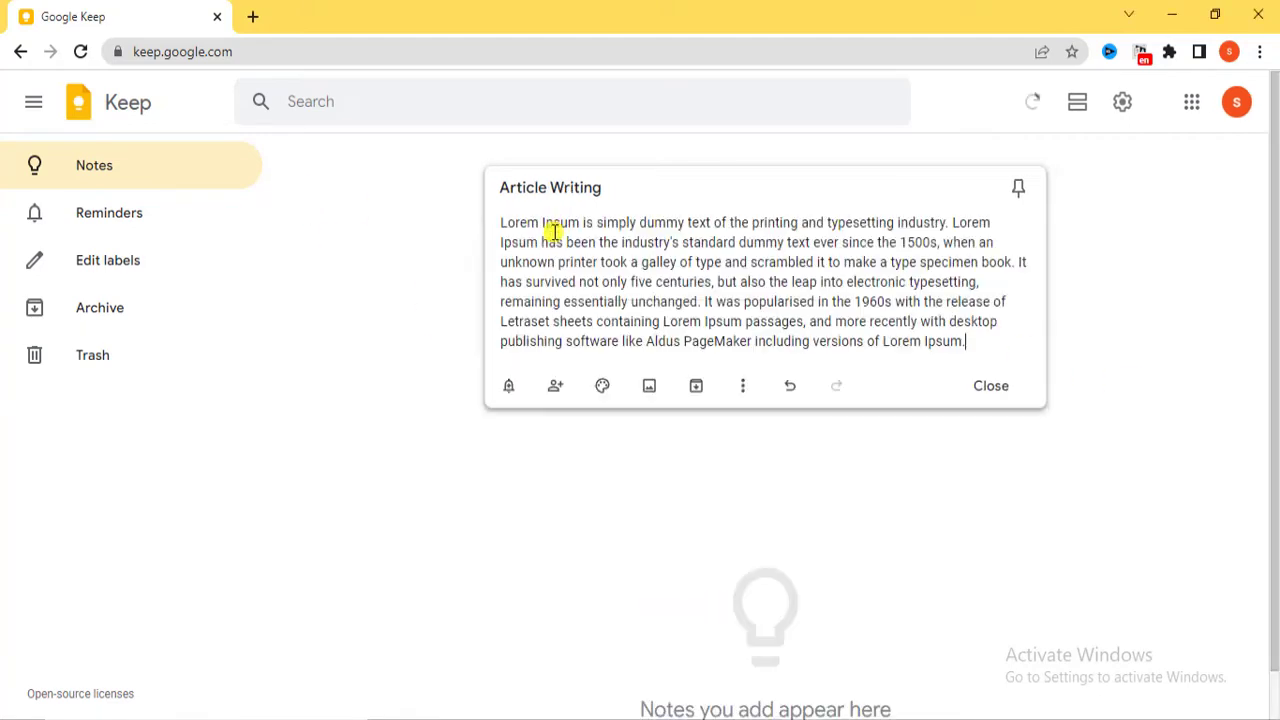
left_click(849, 457)
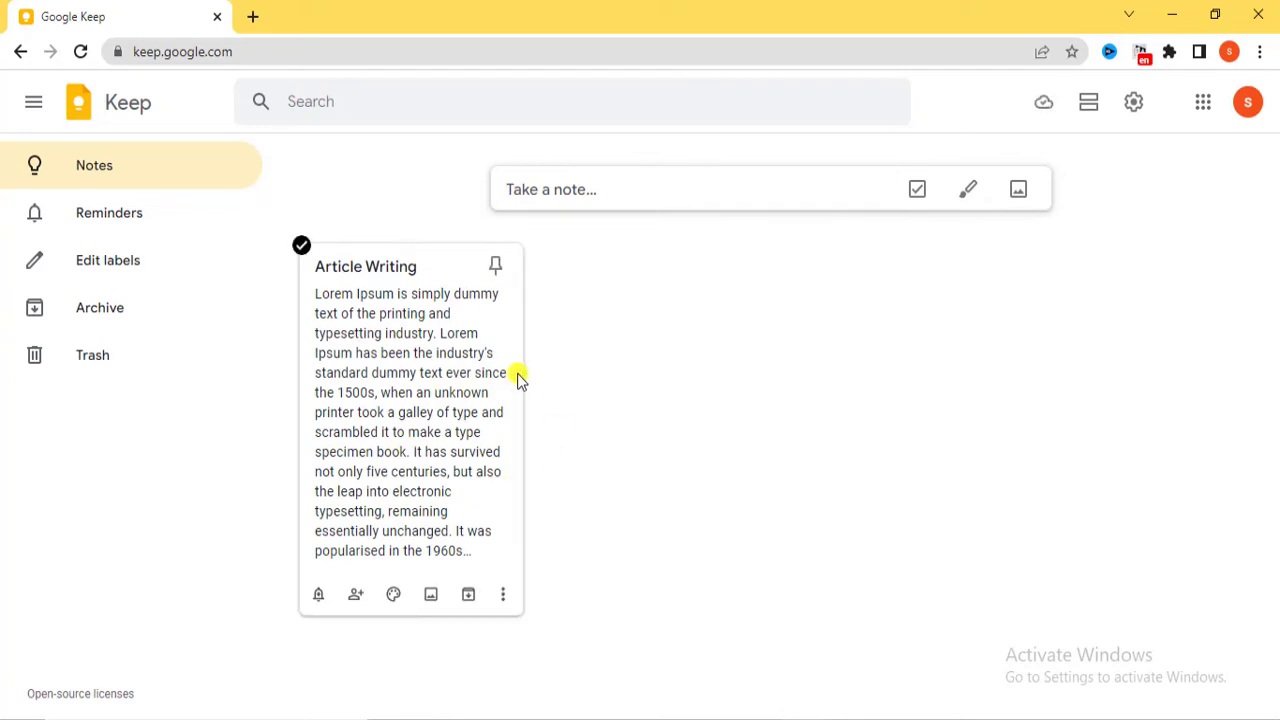
Step: Create a note titled "WordPress" with the lines "1) Intro", "2) Related Website" and "3) Bla bla bla", and save it
left_click(568, 190)
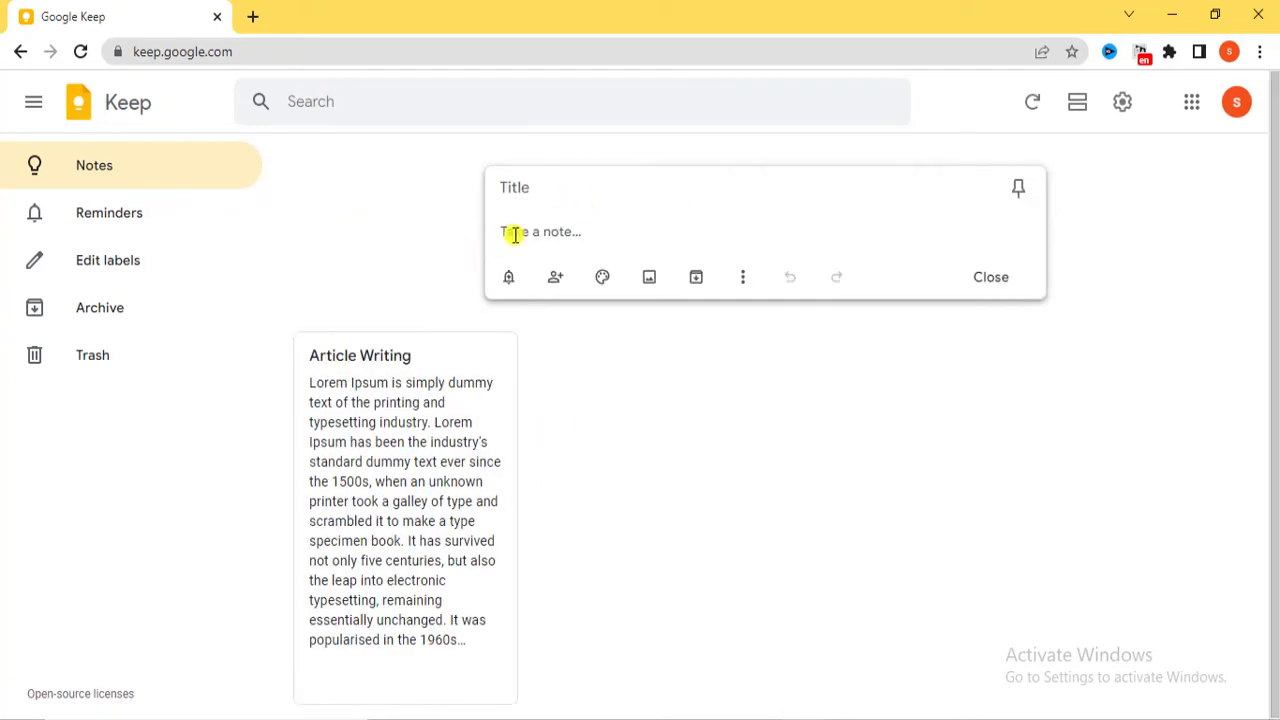
left_click(527, 185)
type("We")
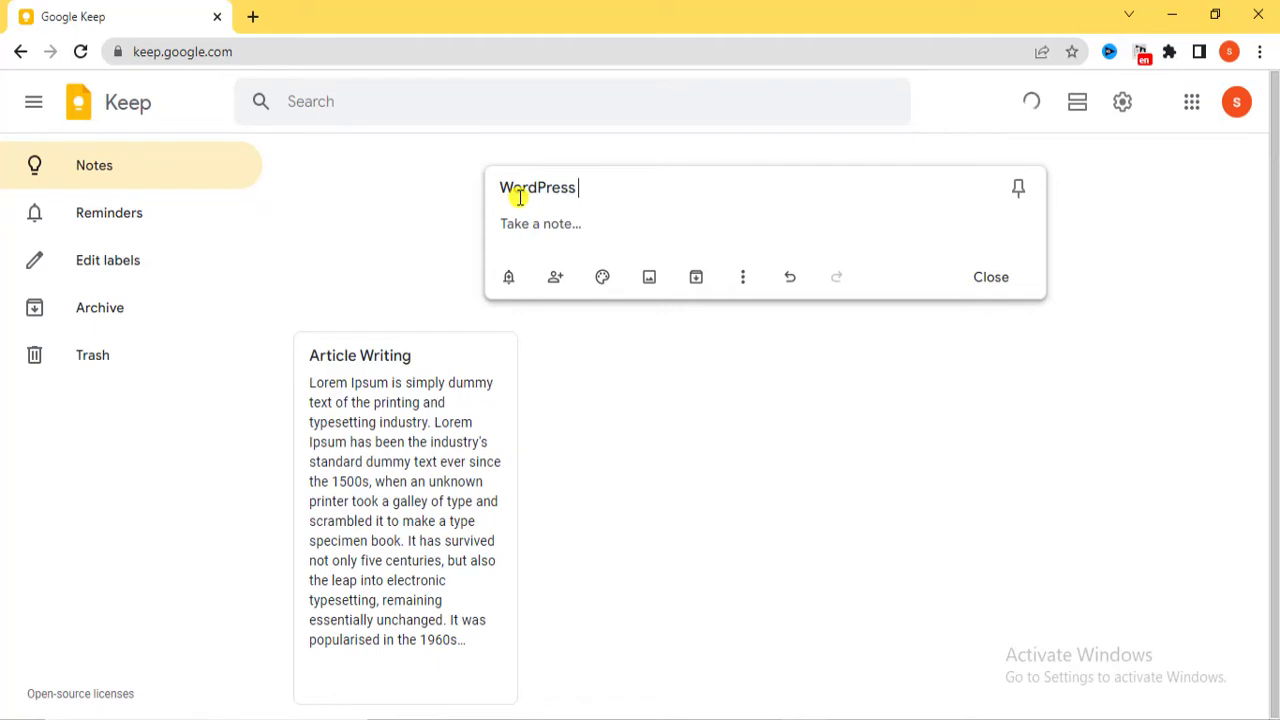
type("1")
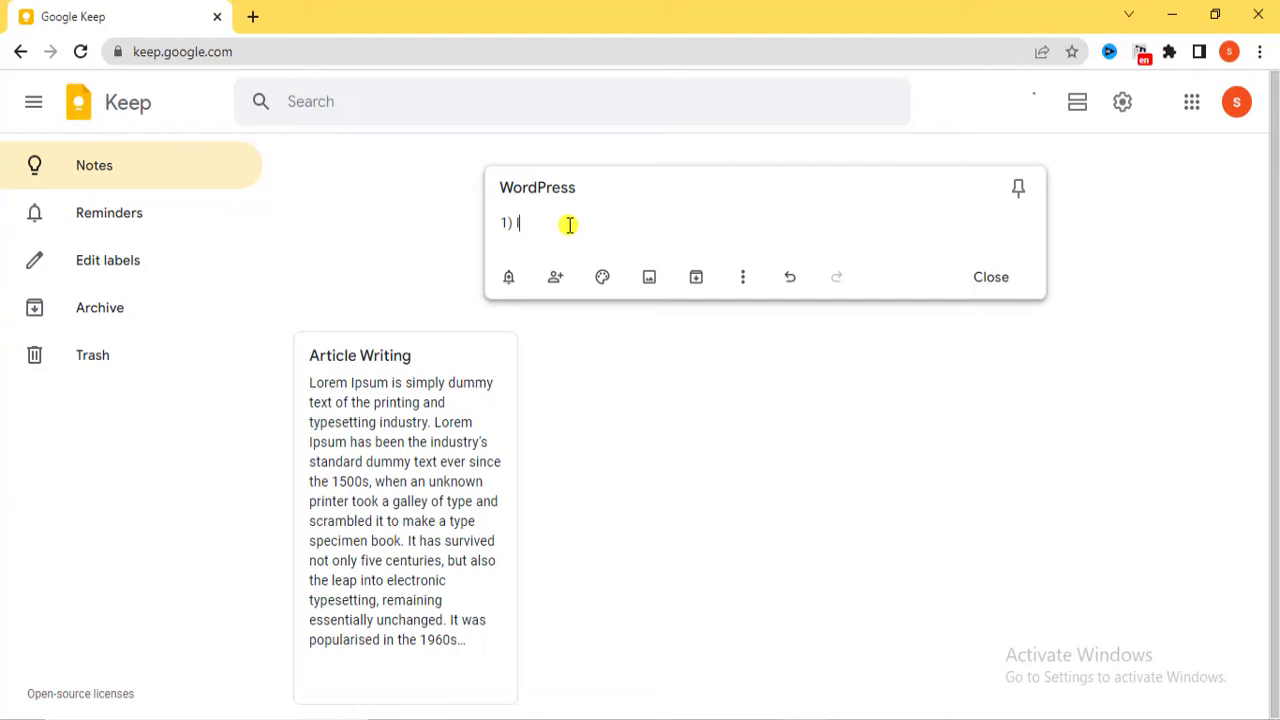
type(") Intro")
key("Return")
type("2) Related Website")
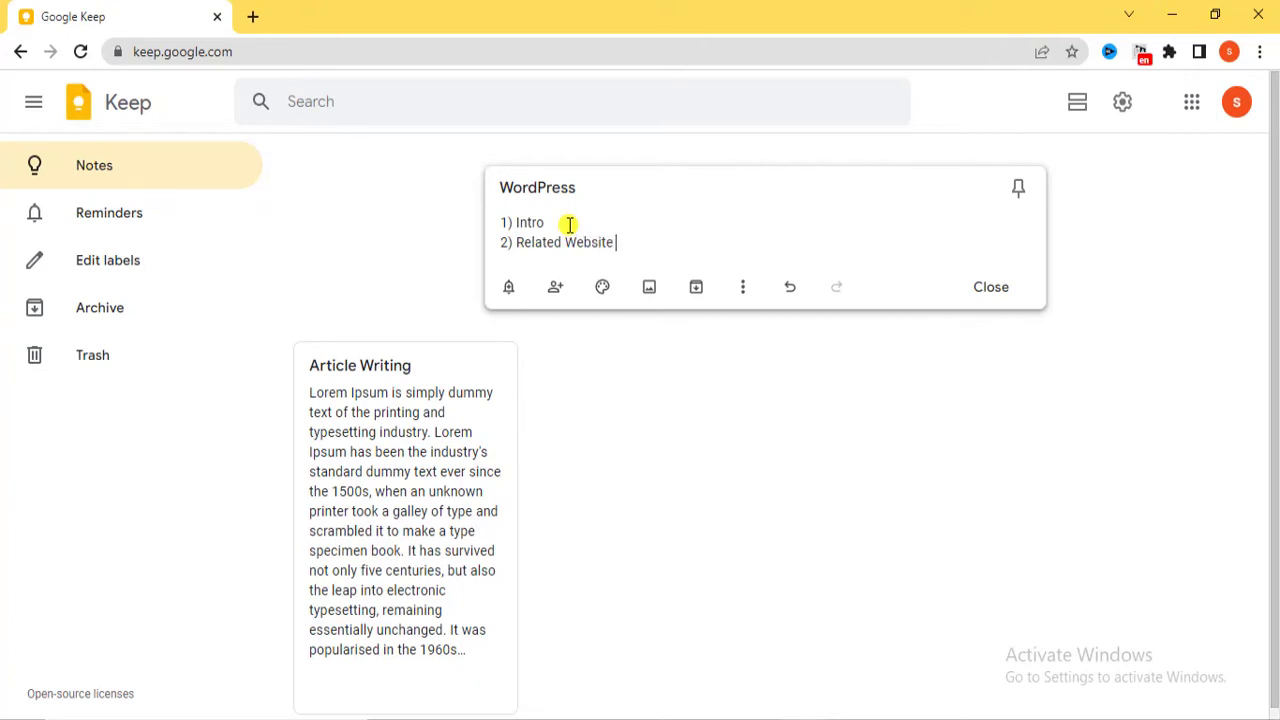
key("Return")
type("3)")
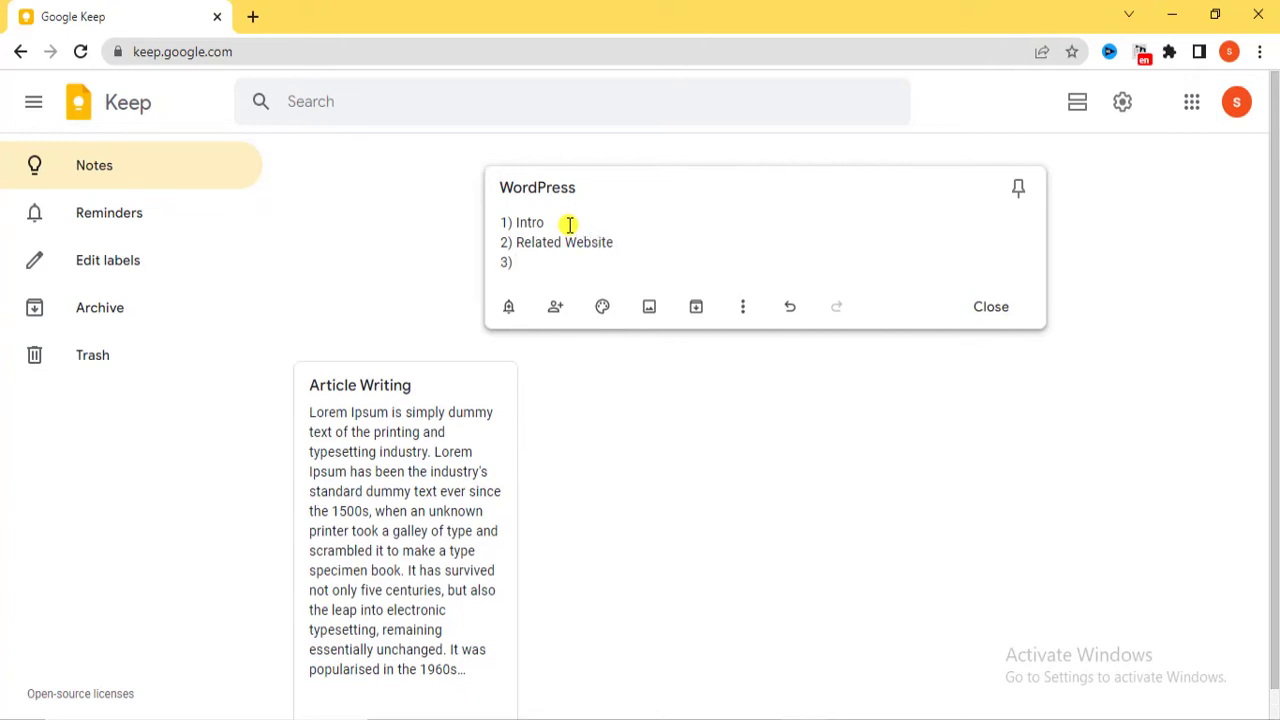
type(" Bla bla bla")
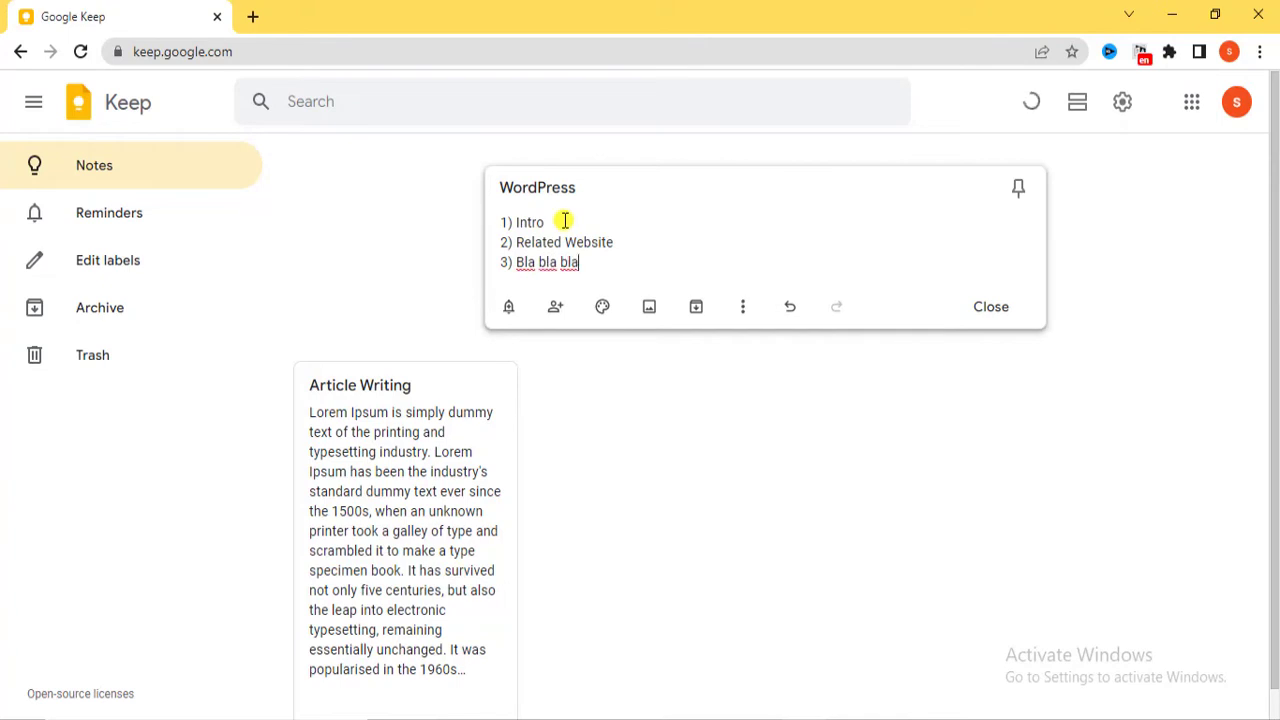
left_click(762, 464)
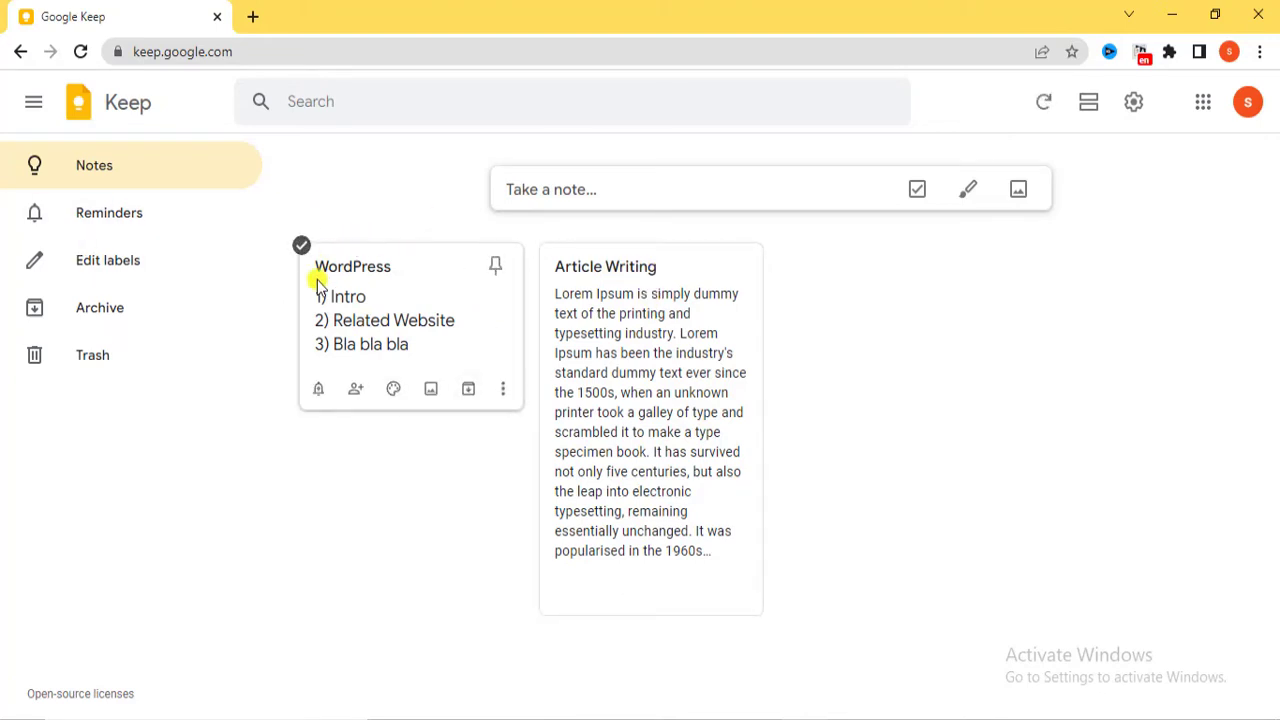
Step: Give the WordPress note the orange colour and the light-orange illustrated background with the large ring
left_click(394, 390)
left_click(355, 430)
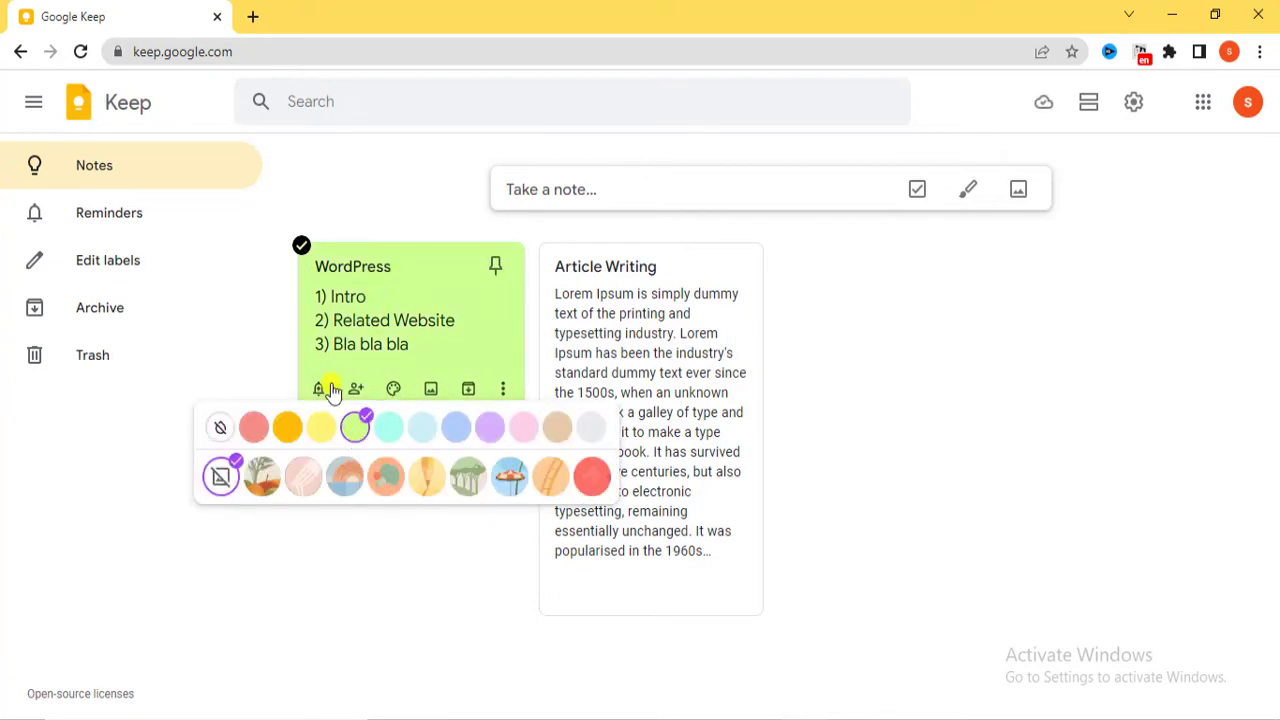
left_click(287, 427)
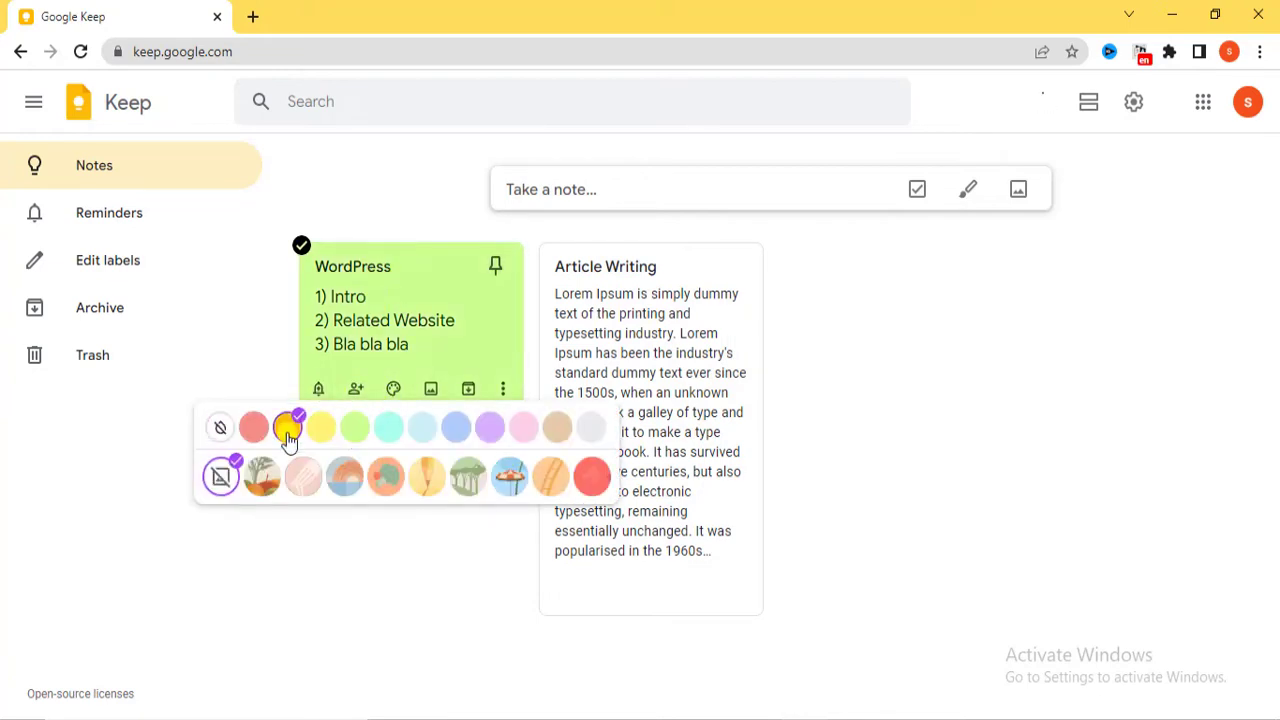
left_click(385, 477)
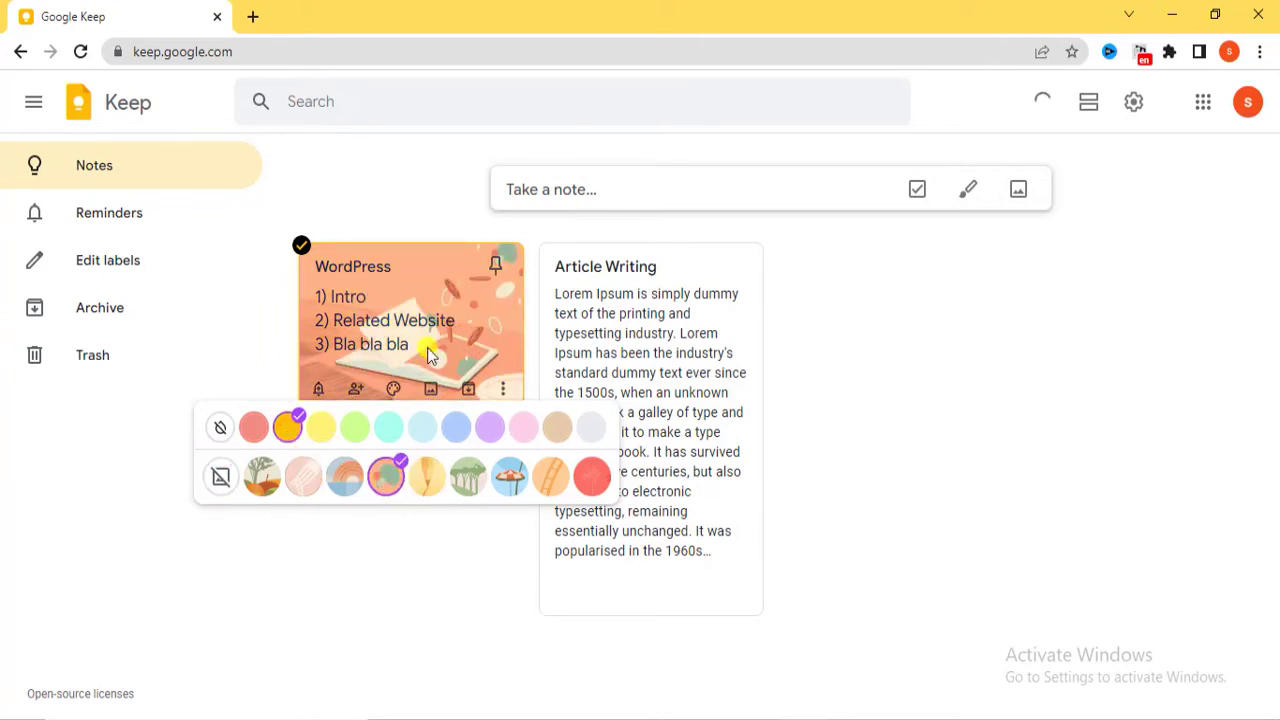
left_click(304, 477)
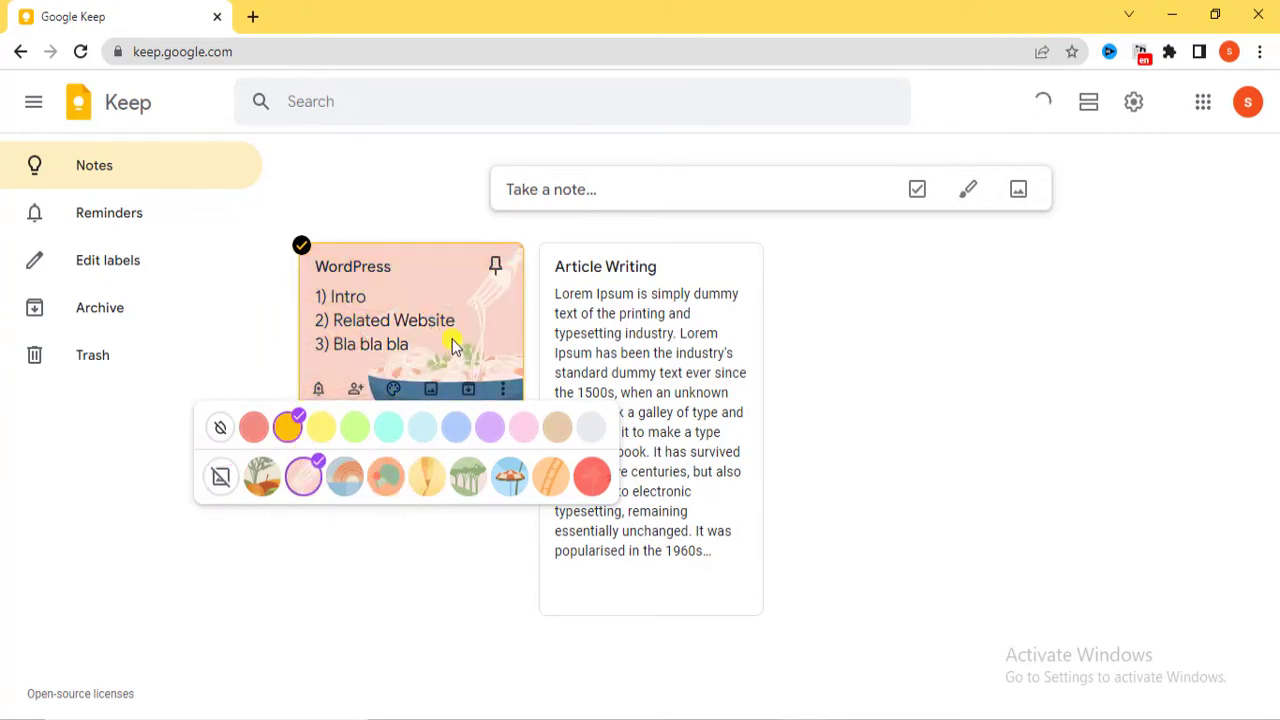
left_click(556, 478)
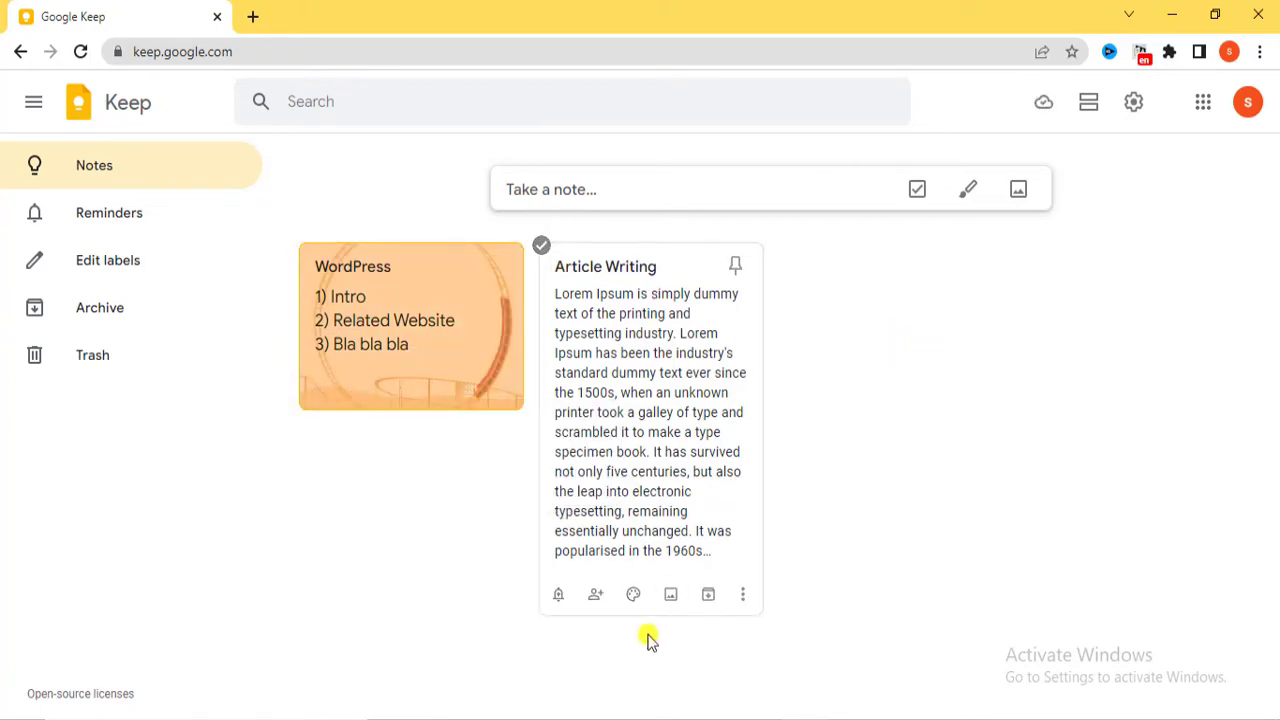
Step: Set the Article Writing note's colour to orange
left_click(633, 594)
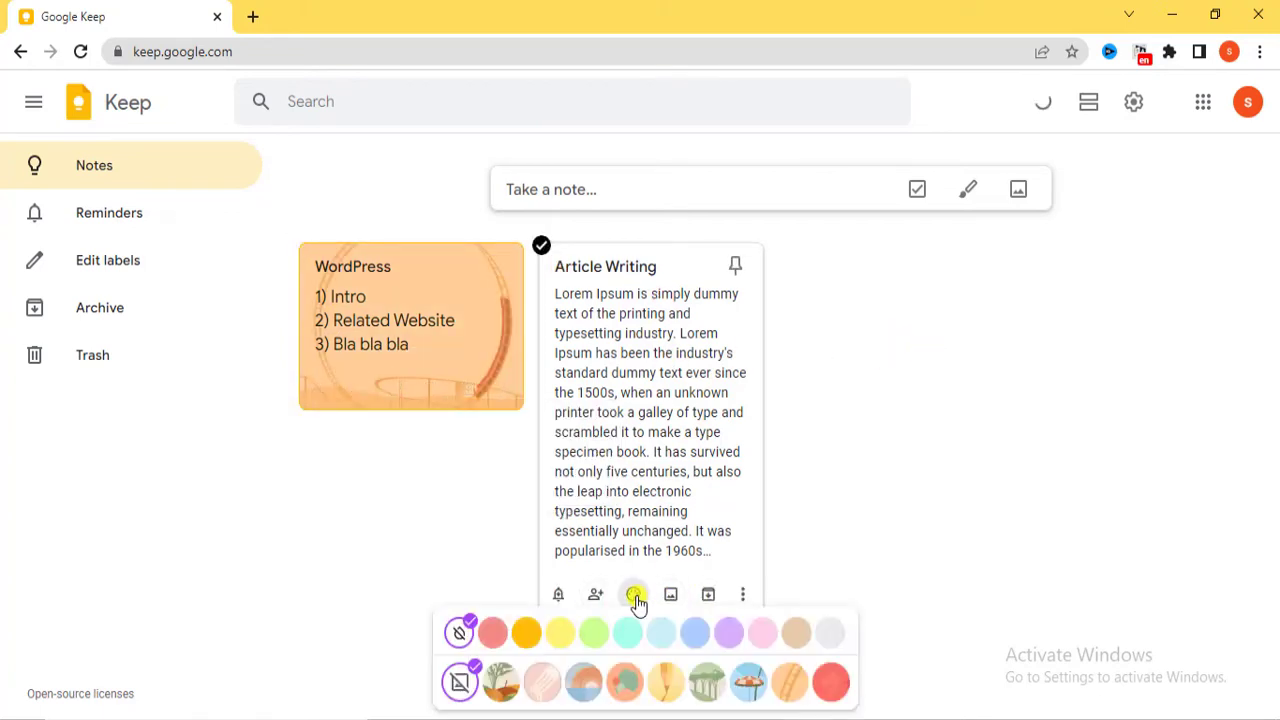
left_click(518, 644)
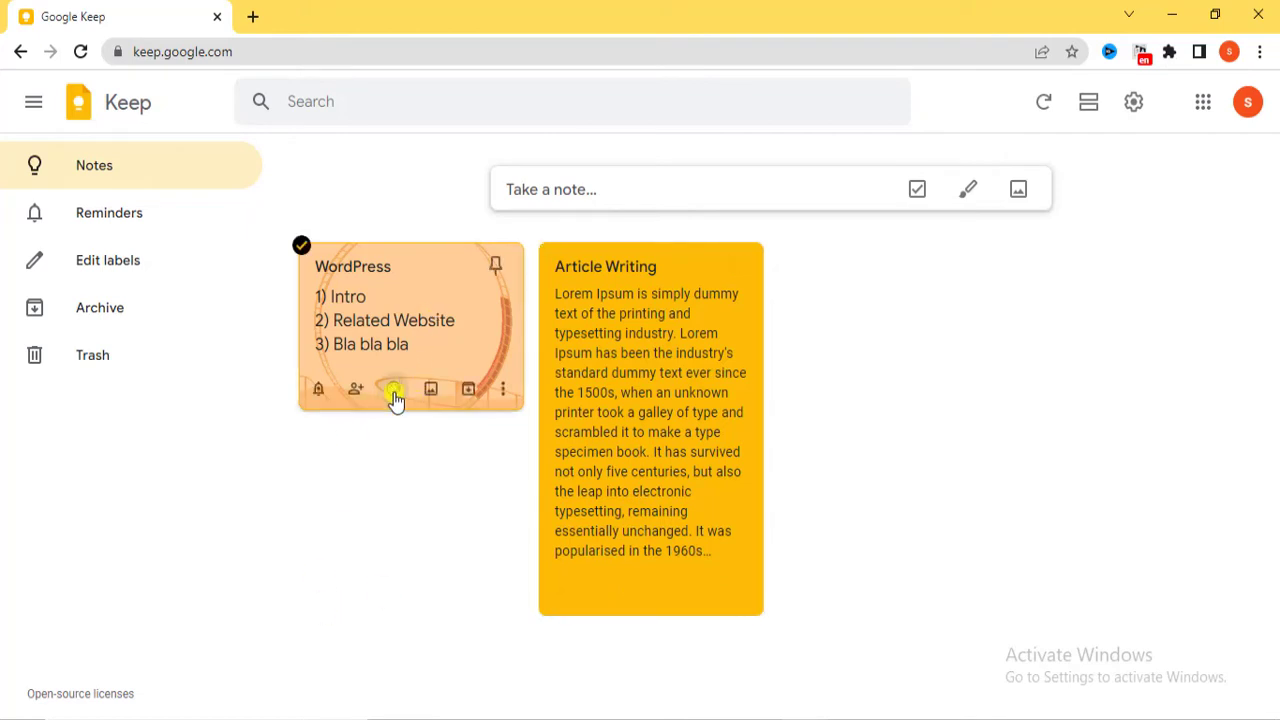
Step: Create a new label "Wordpress" and assign it to the WordPress note
left_click(503, 395)
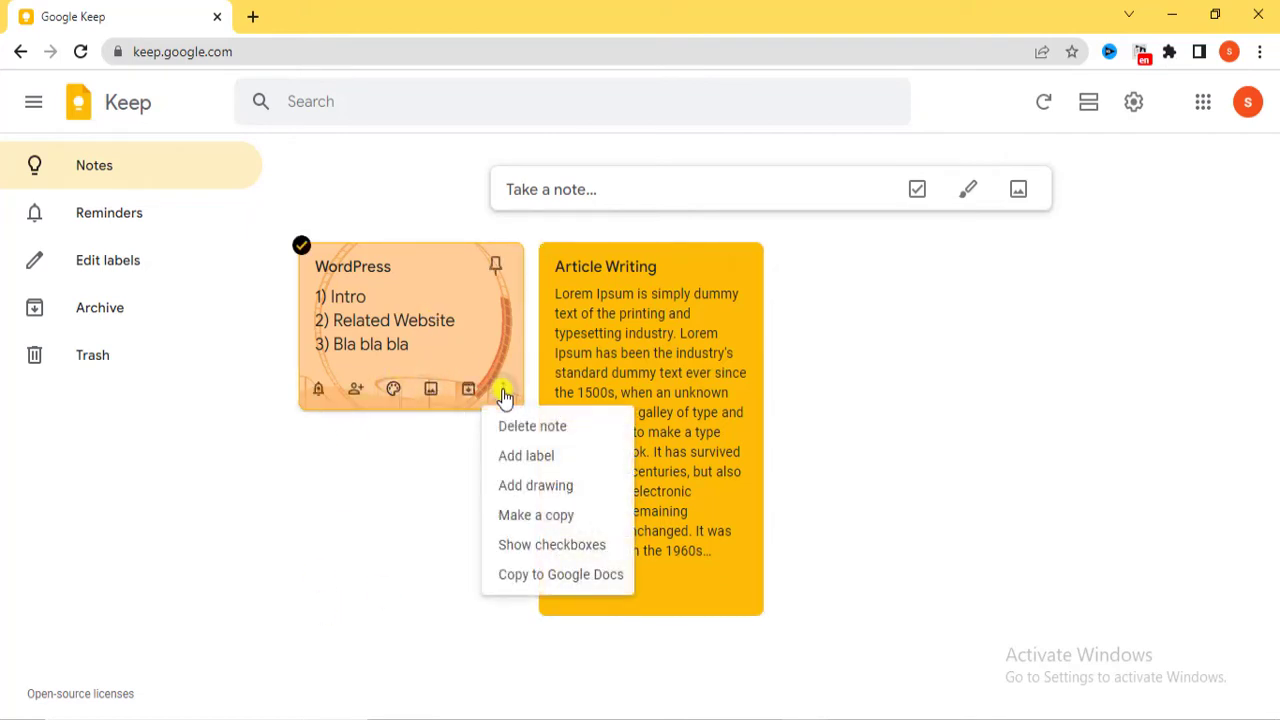
left_click(542, 458)
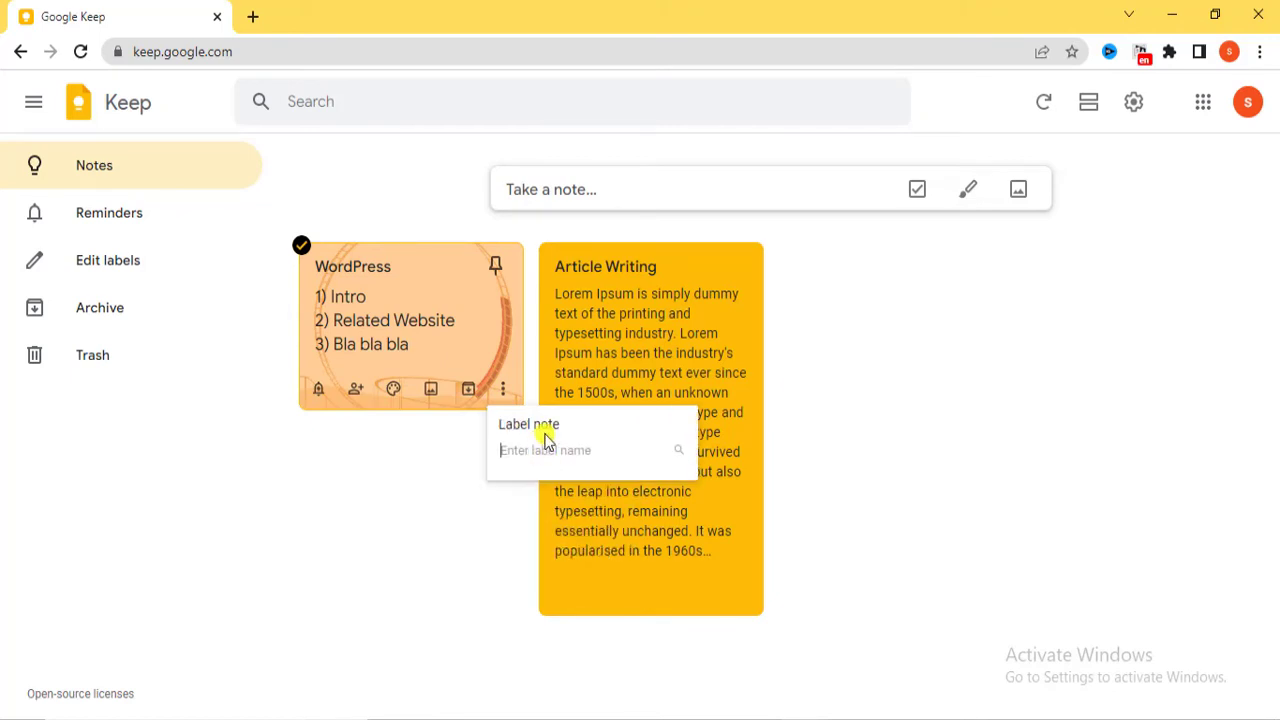
type("Wordpr")
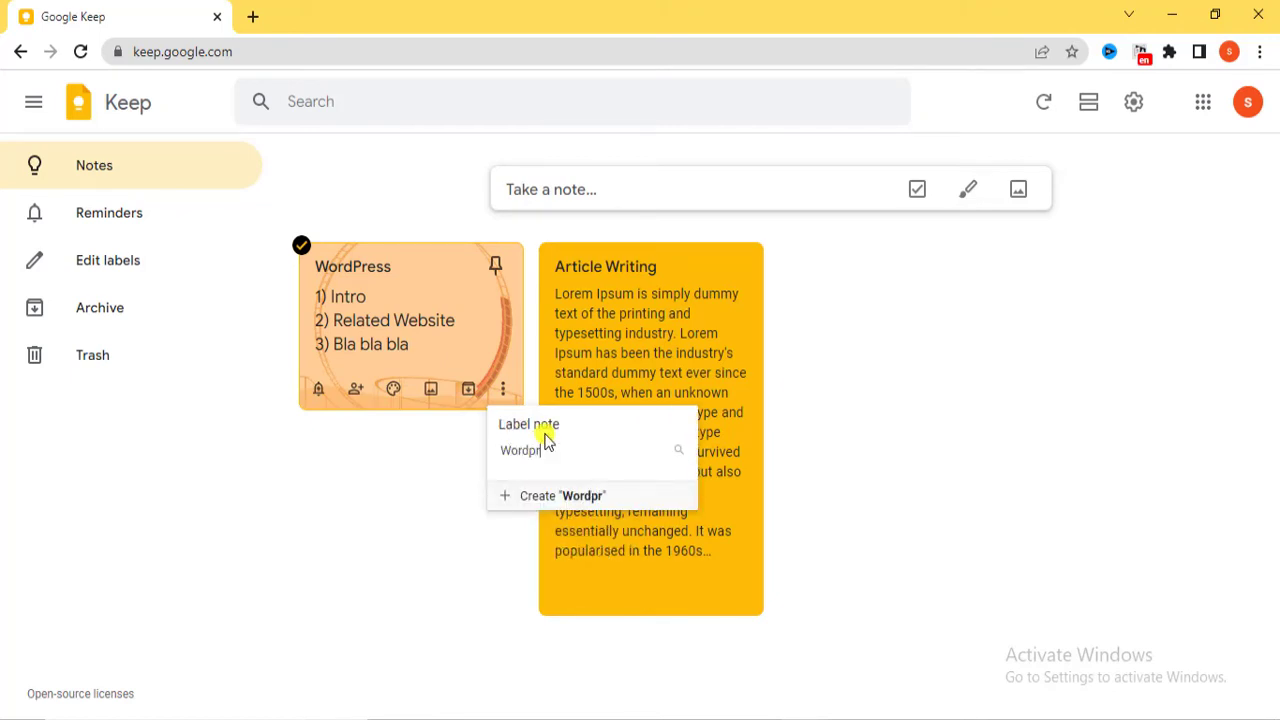
left_click(543, 497)
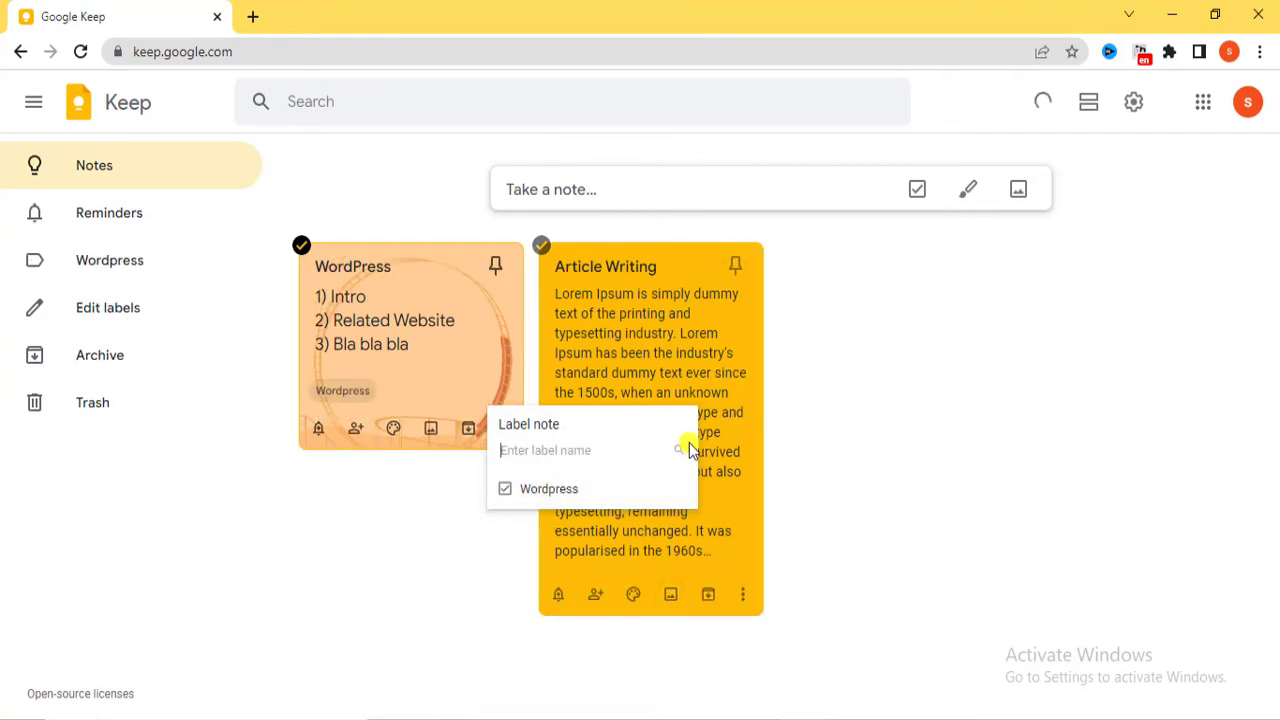
left_click(801, 448)
Step: Create a new label "Article Writing" and assign it to the Article Writing note
left_click(743, 594)
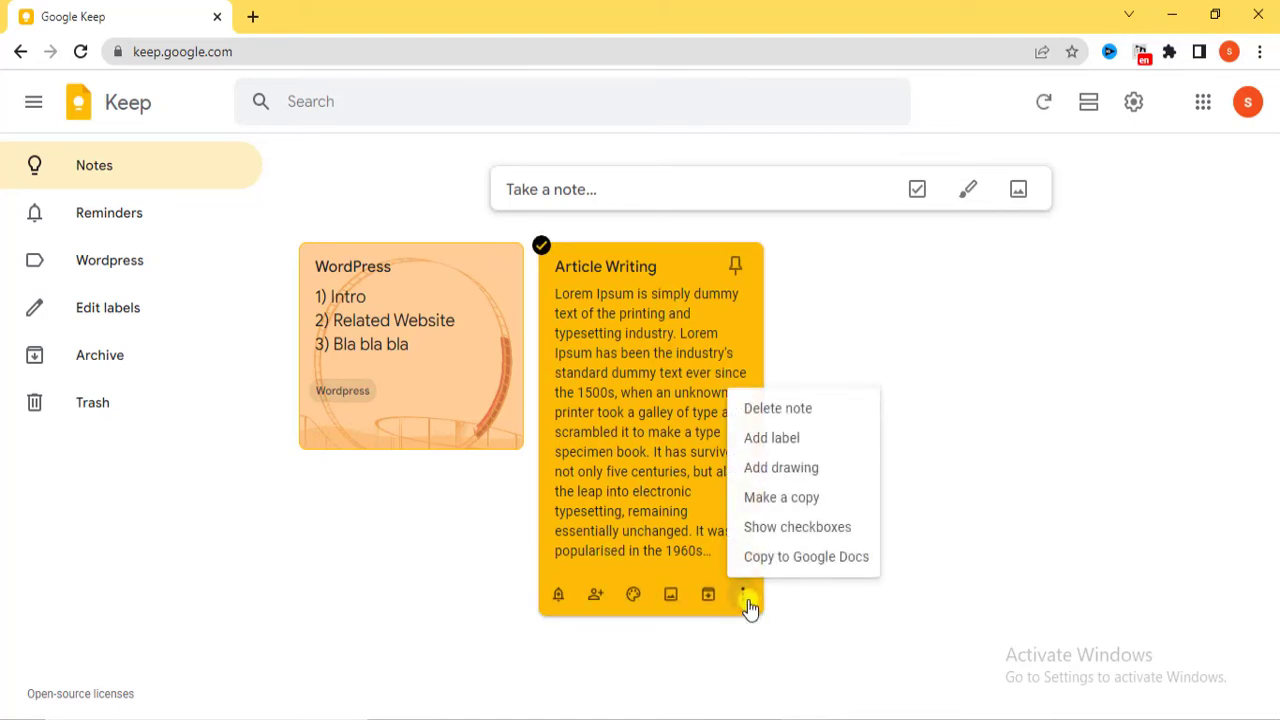
left_click(787, 445)
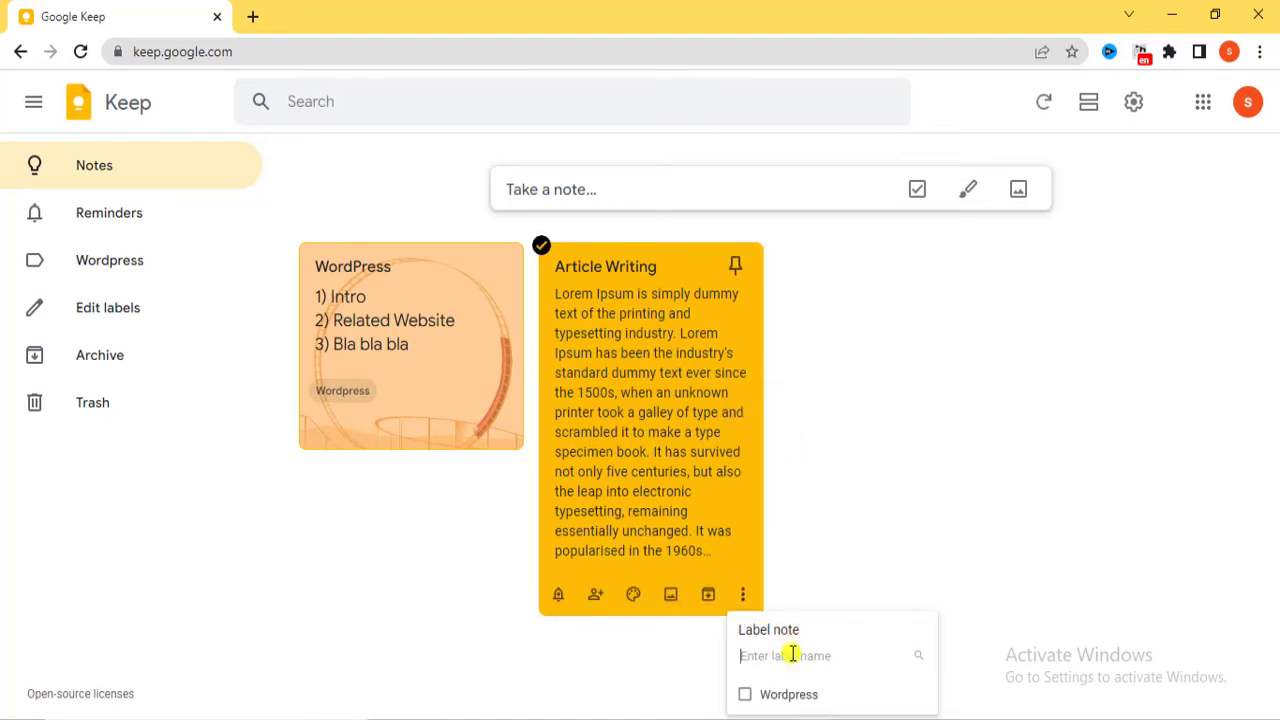
type("Artic")
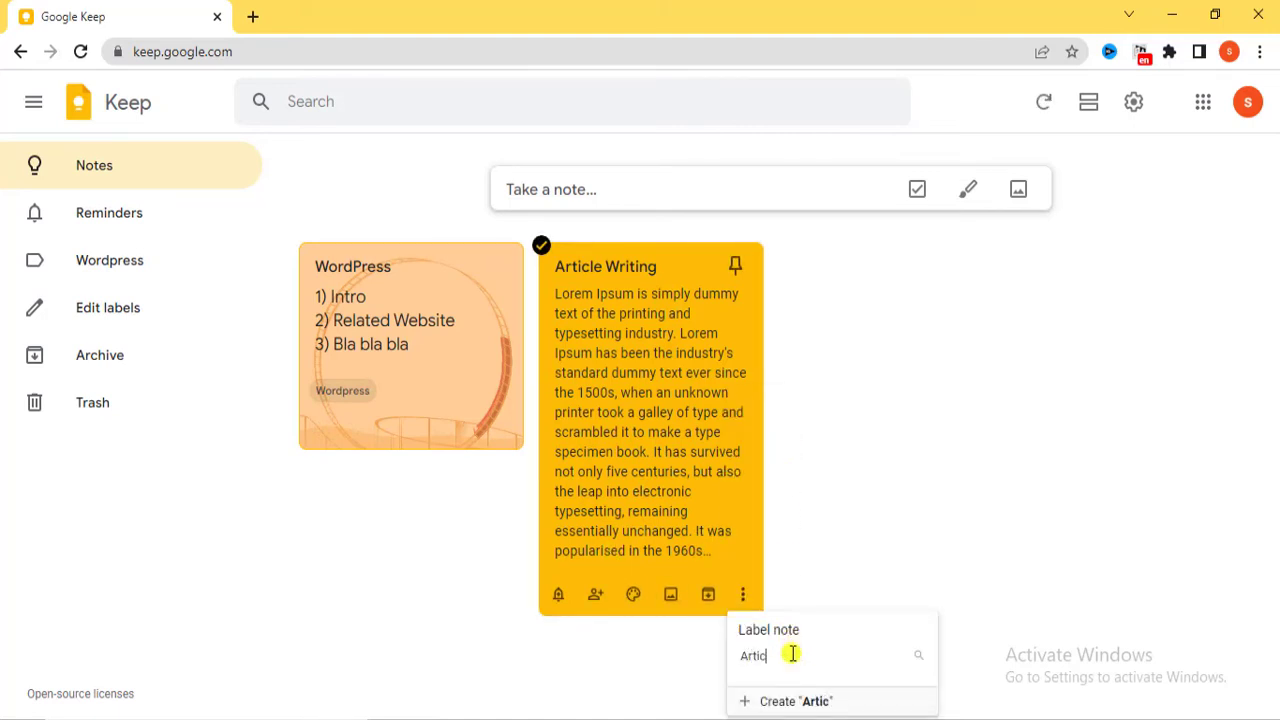
type("le Writing")
key("Return")
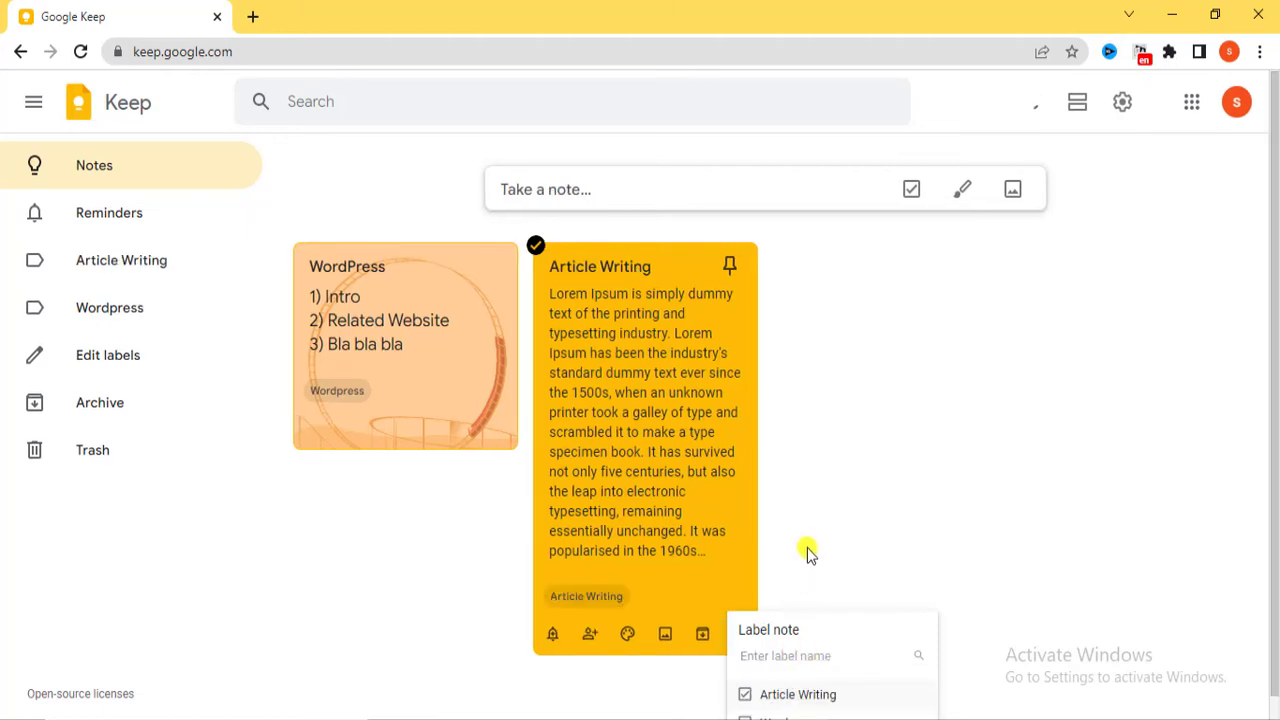
left_click(845, 512)
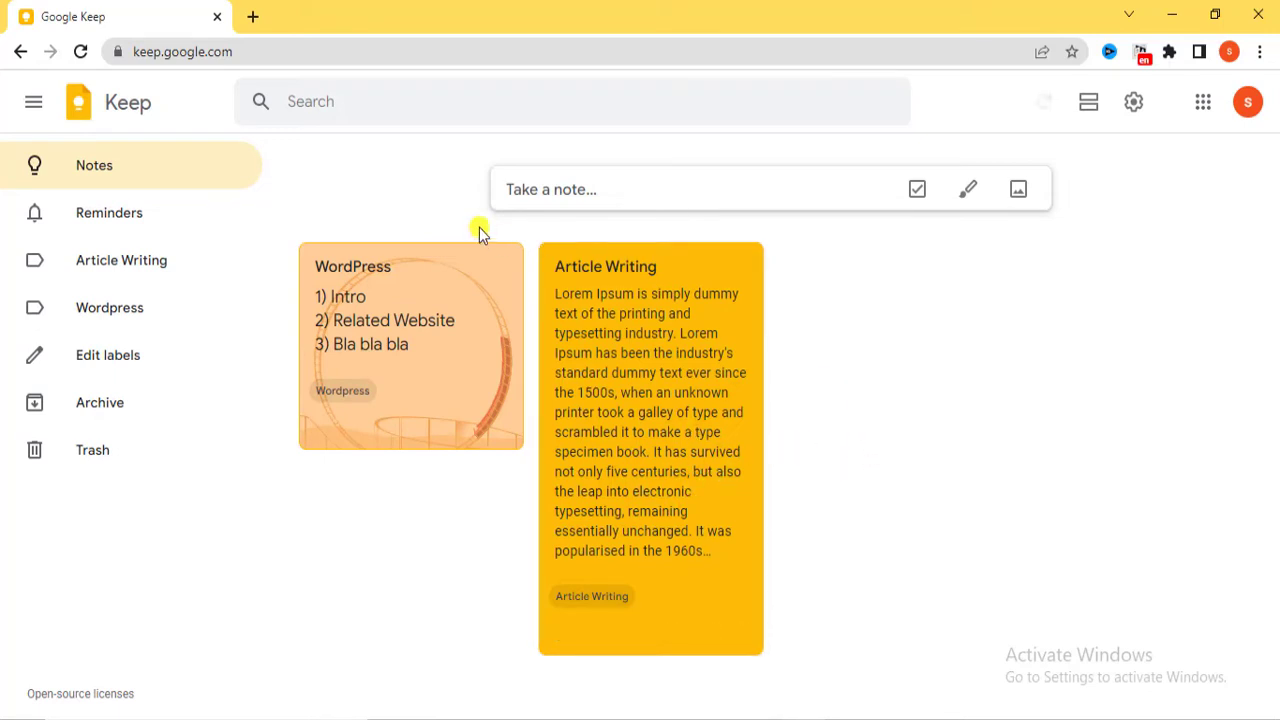
Step: Start another note titled "Wordpress" and paste the Lorem Ipsum paragraph from the clipboard history into its body
left_click(539, 191)
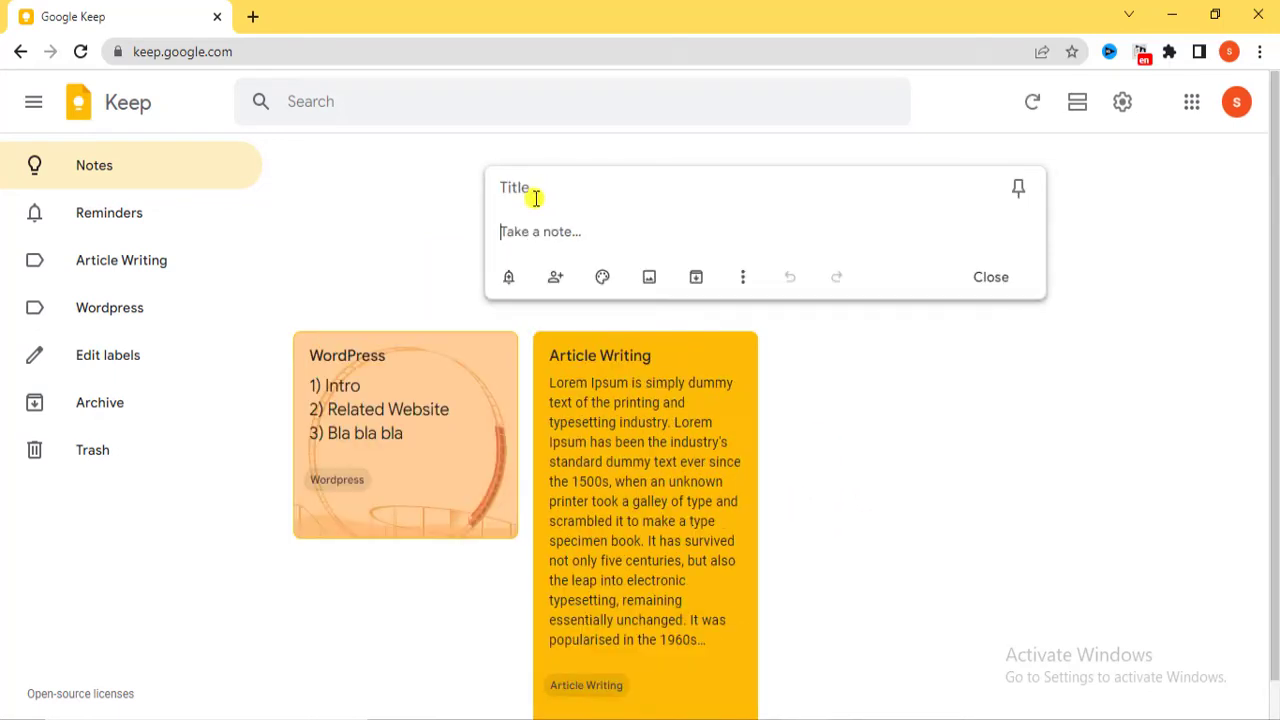
left_click(537, 190)
type("Wor")
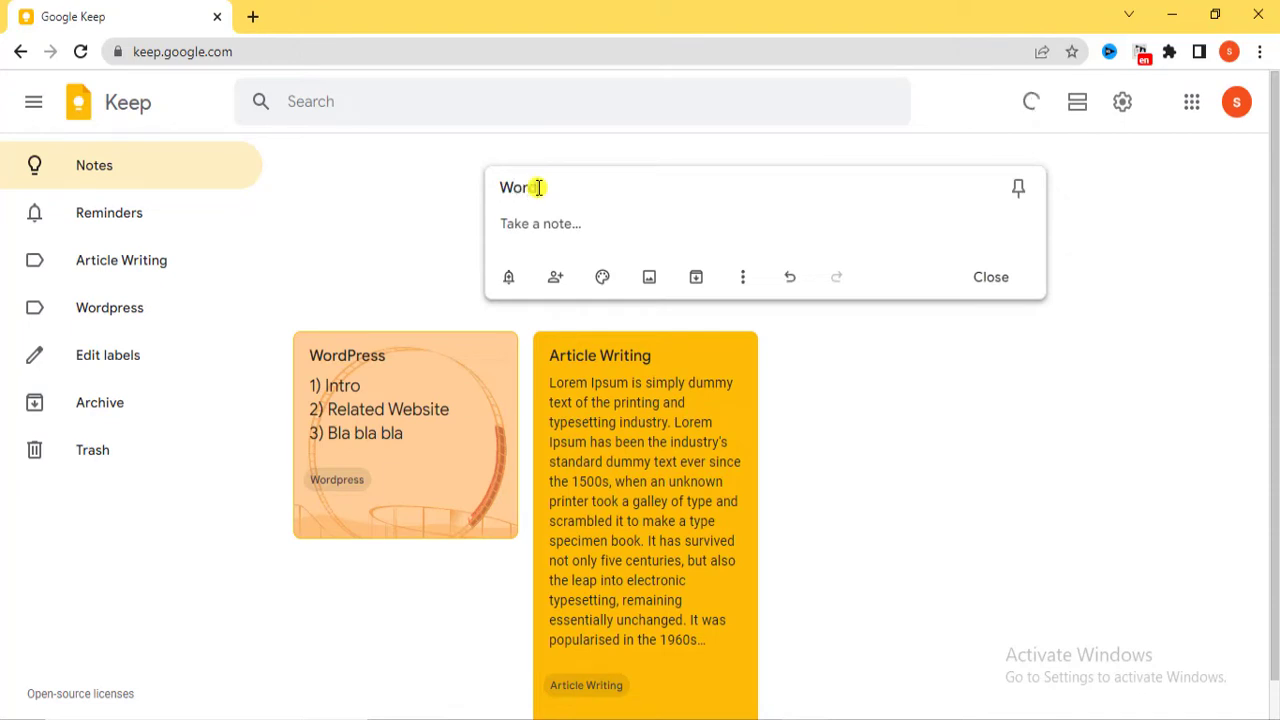
type("dpress")
left_click(542, 226)
key("super+v")
scroll(620, 457, "up", 5)
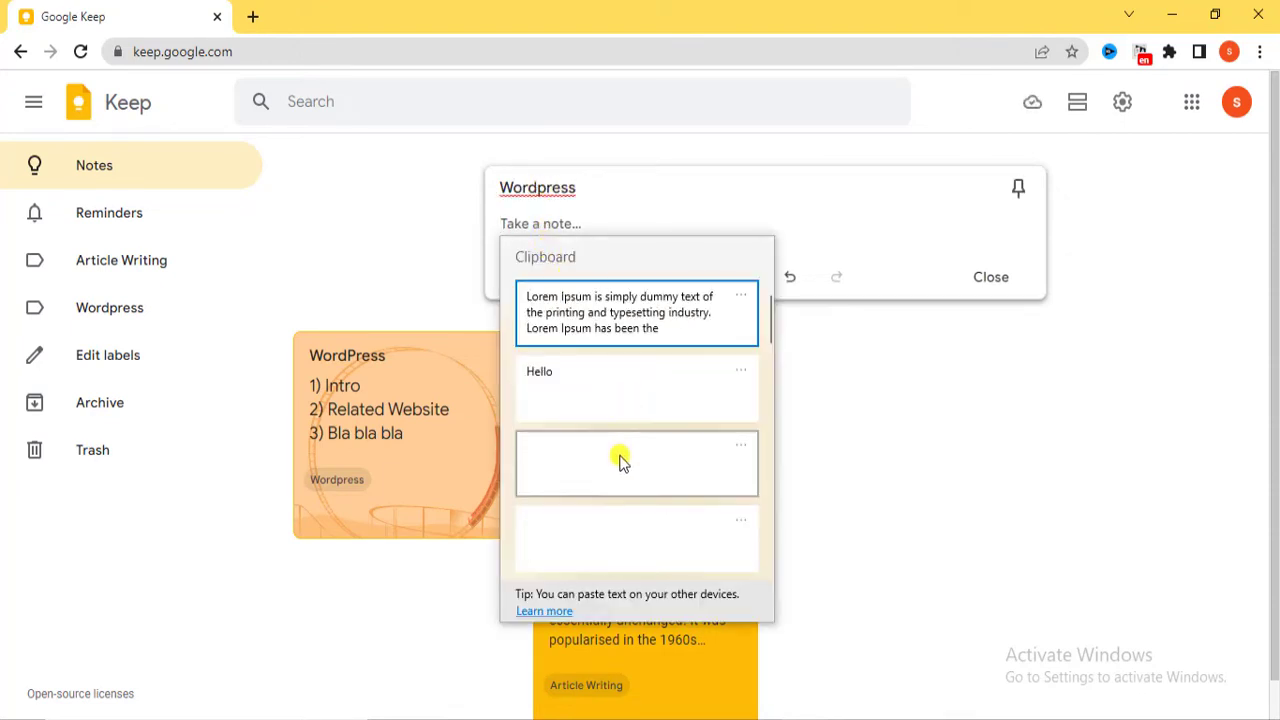
left_click(583, 311)
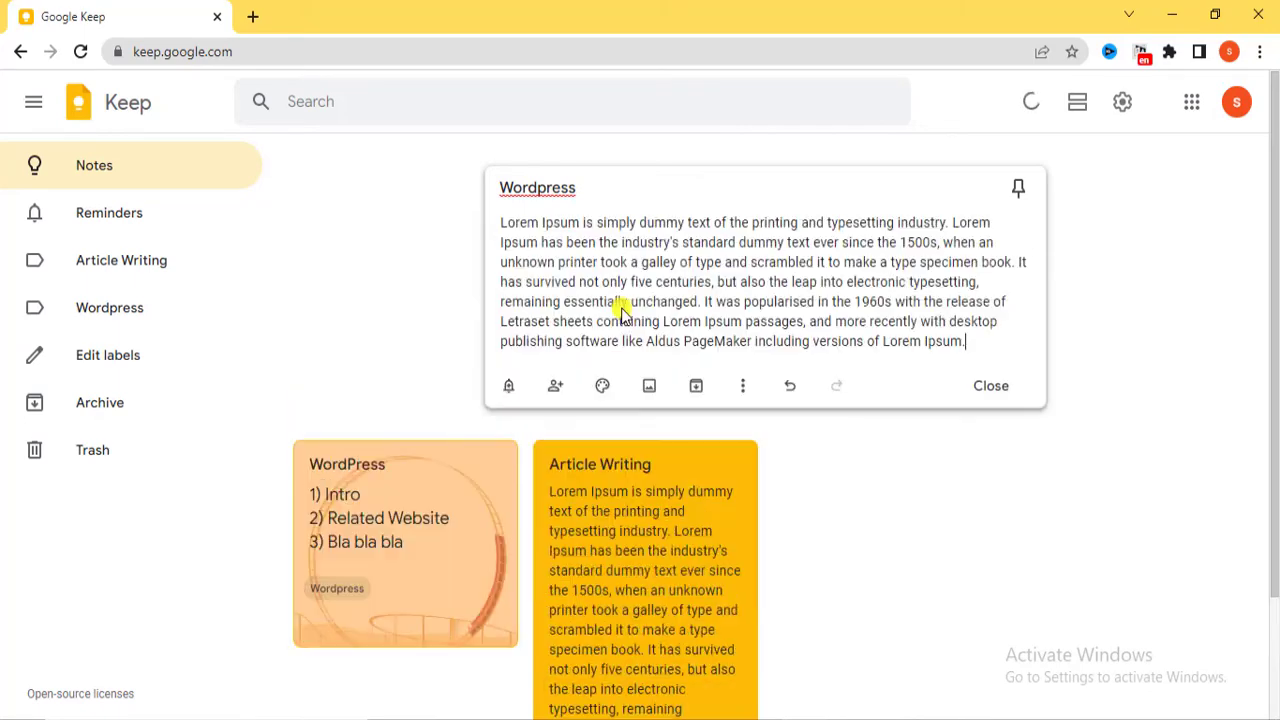
Step: Set the new Wordpress note's colour to mint green and save the note
left_click(651, 391)
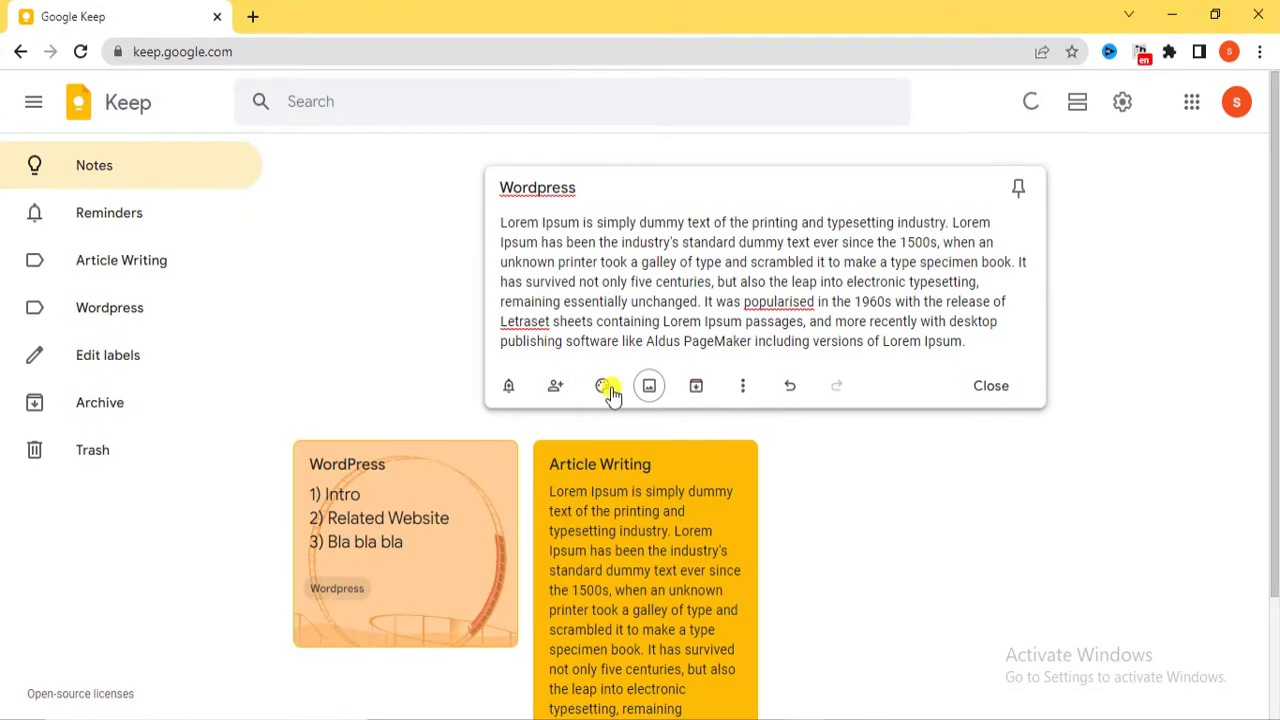
left_click(604, 387)
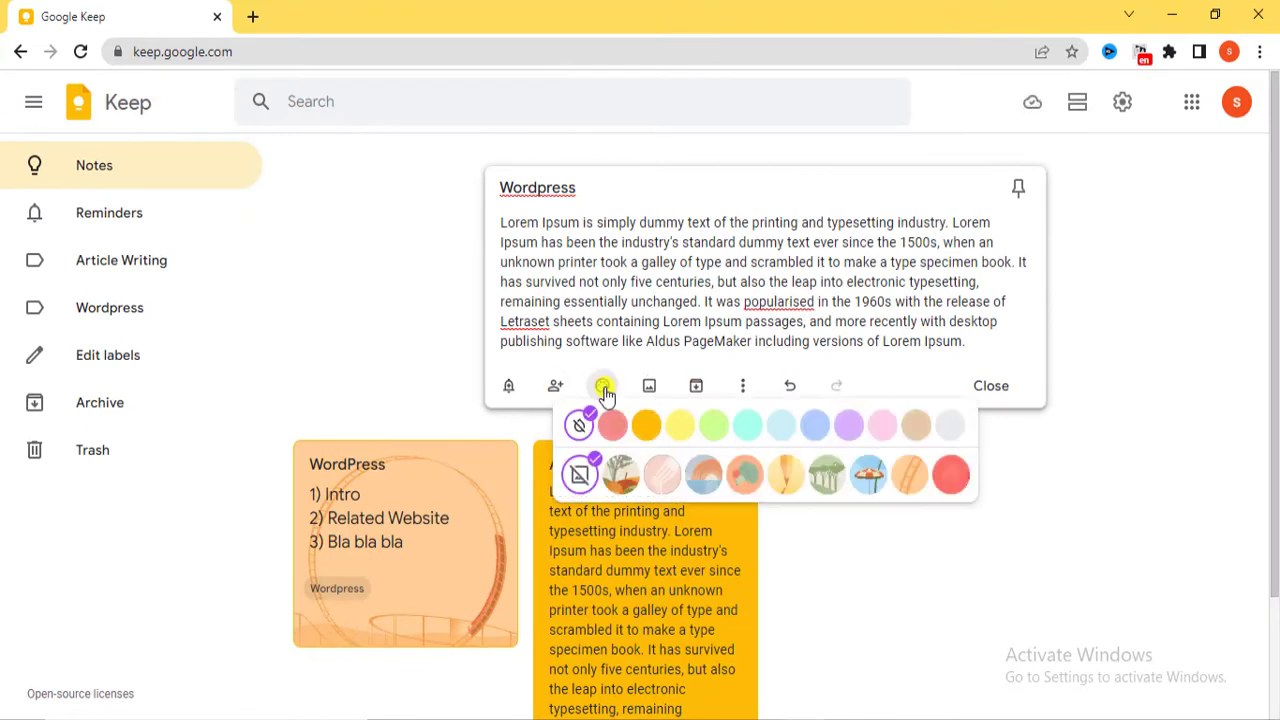
left_click(748, 425)
left_click(1129, 349)
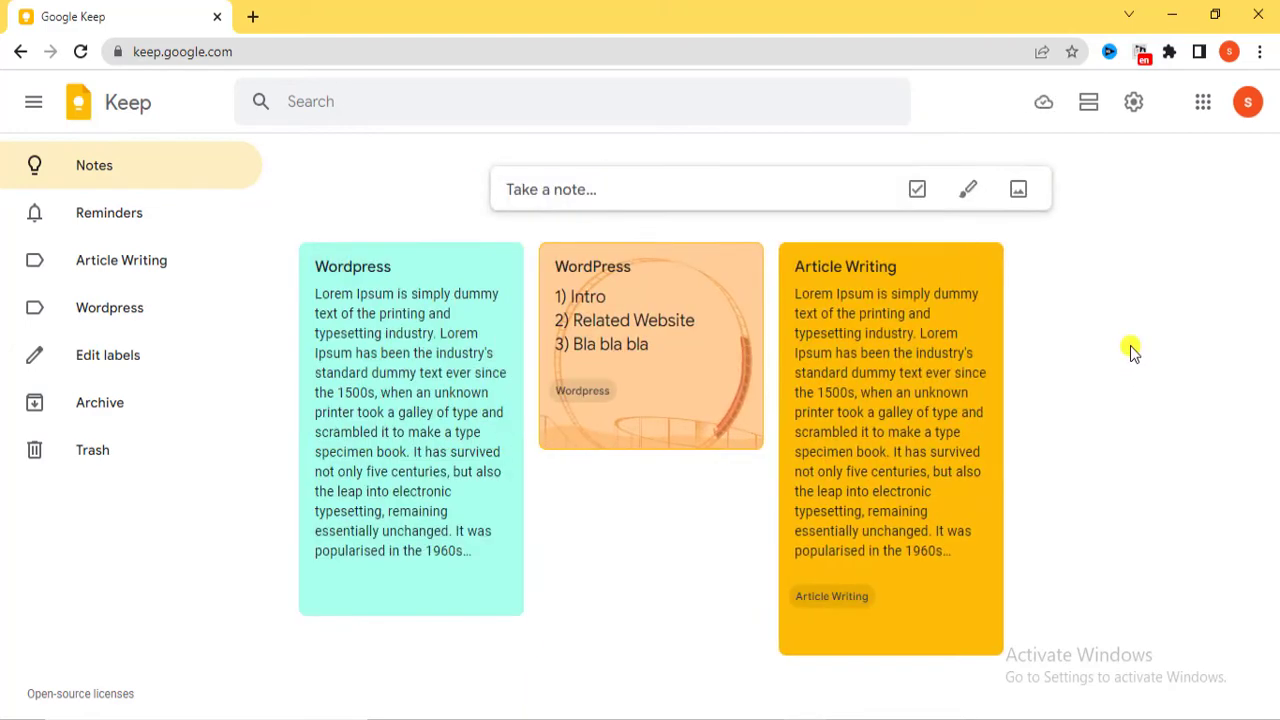
Step: Assign the existing "Wordpress" label to the mint green Wordpress note
left_click(503, 594)
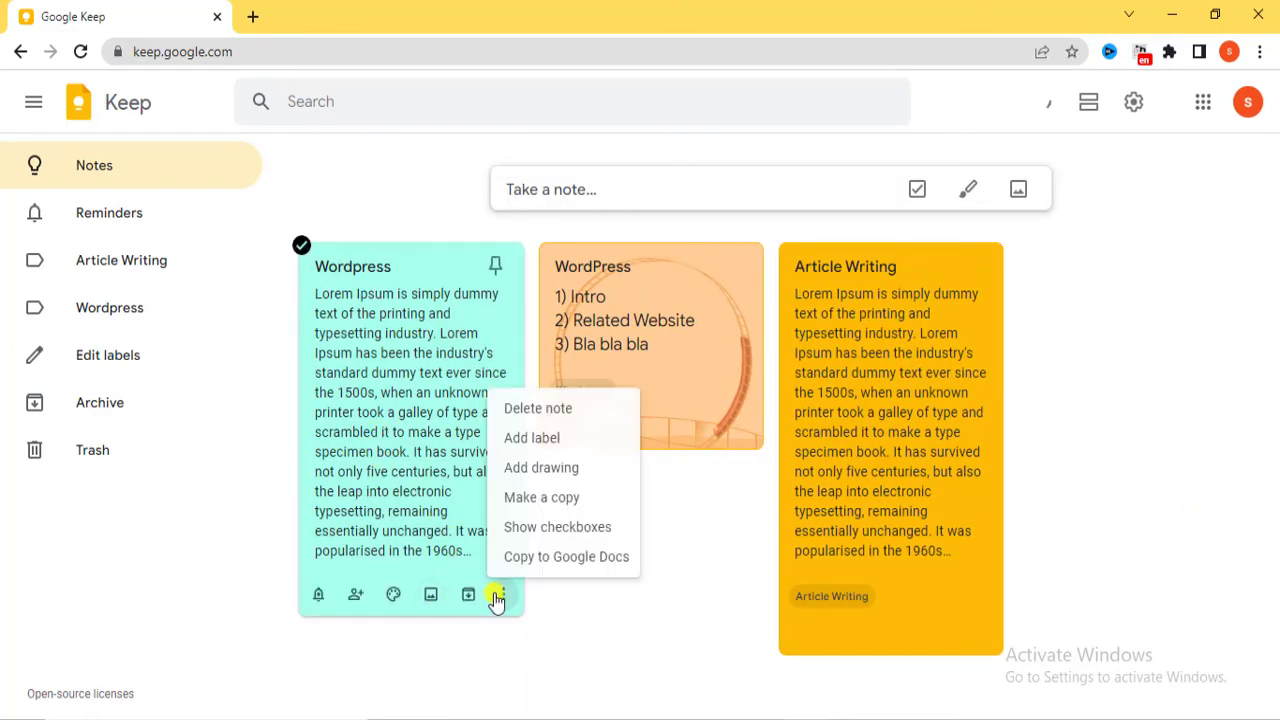
left_click(553, 450)
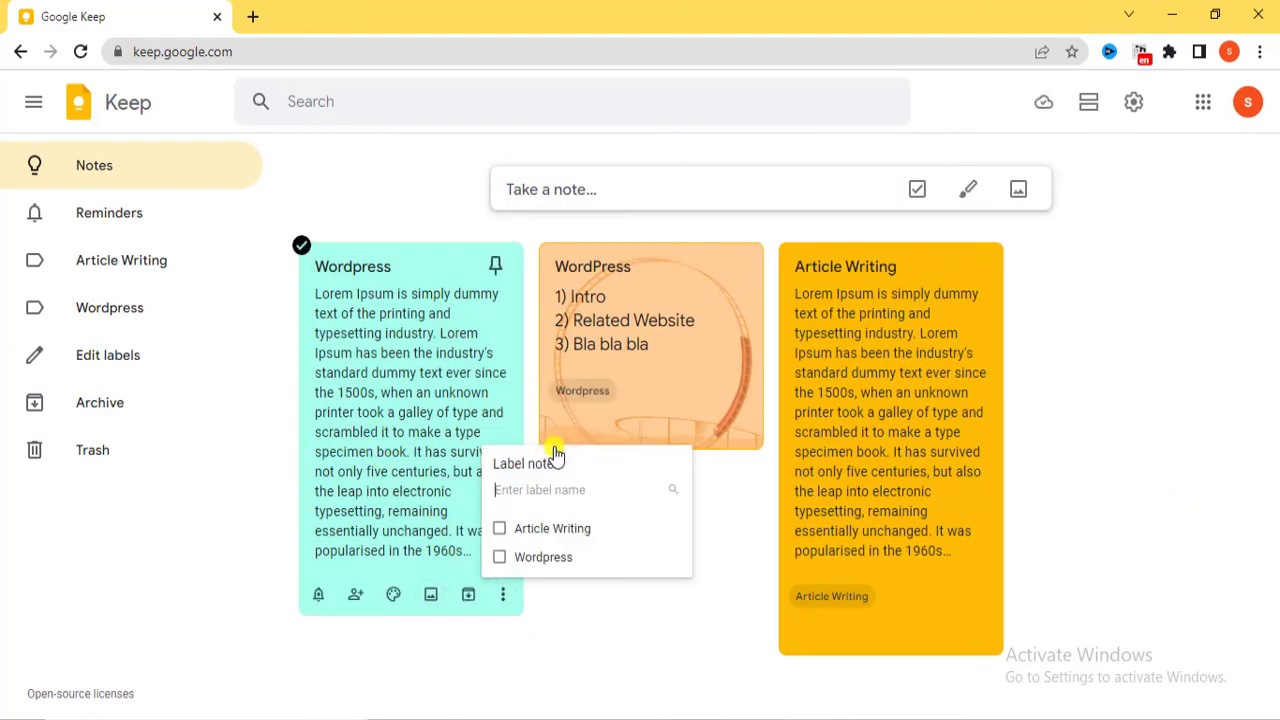
left_click(508, 563)
left_click(676, 616)
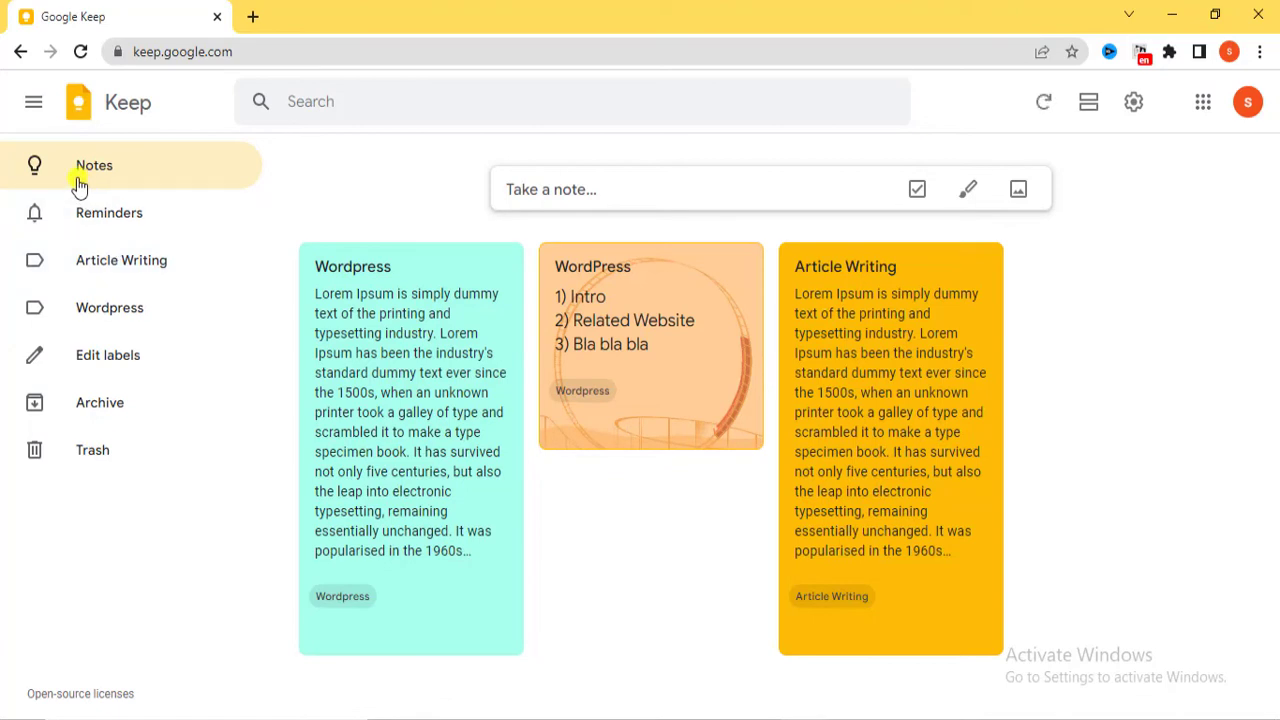
Step: View the notes filtered by the Wordpress label and by the Article Writing label, and return to all notes
left_click(100, 318)
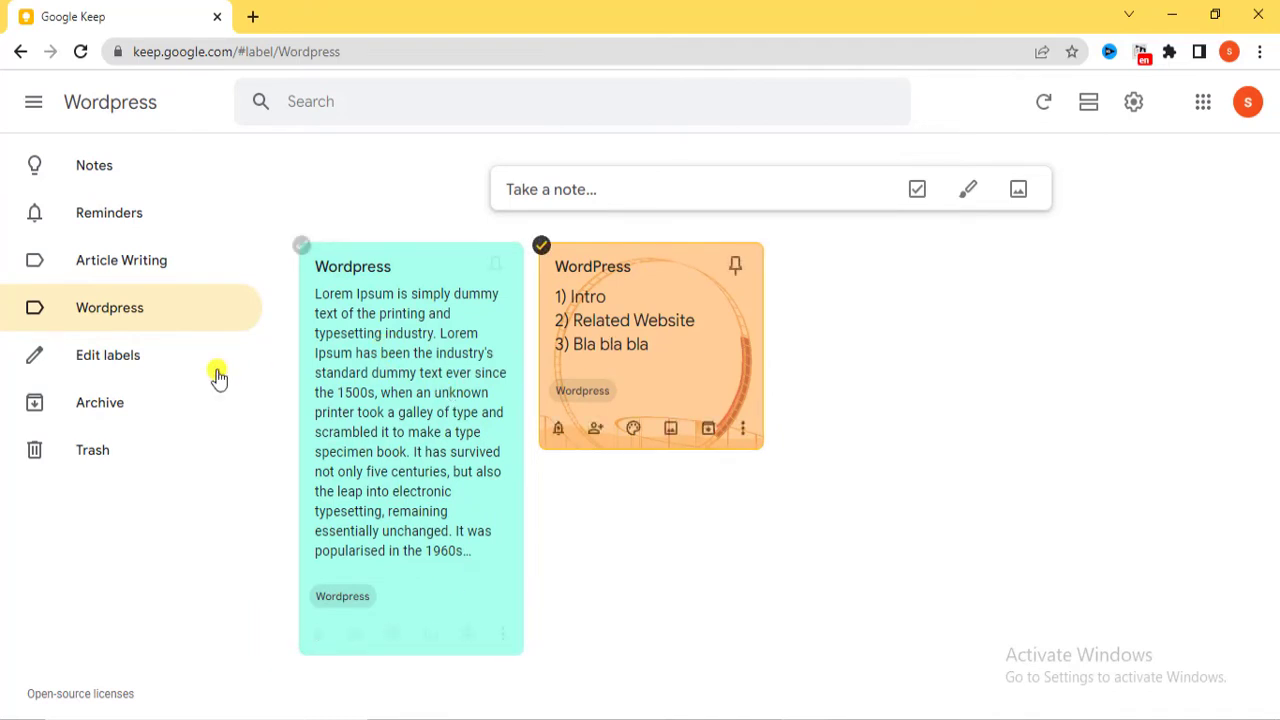
left_click(120, 262)
left_click(94, 168)
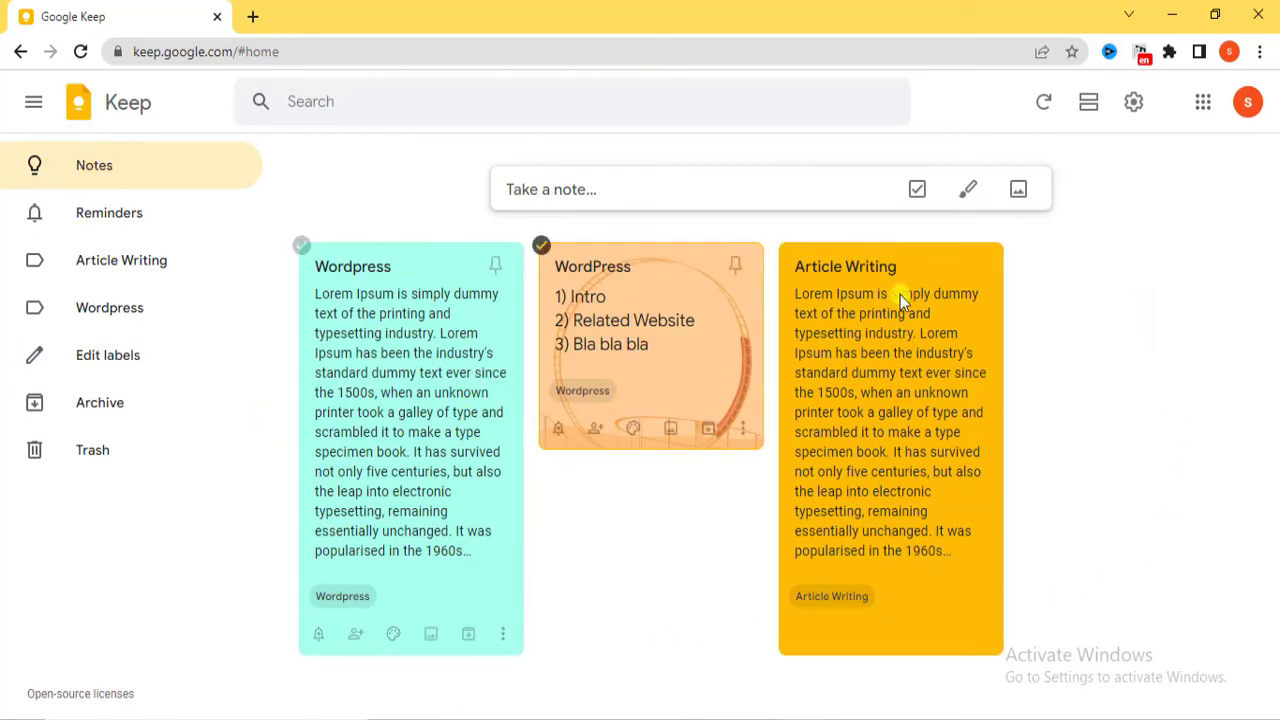
Step: Start a new note titled "Play Football" with the body text "5 tay"
left_click(789, 184)
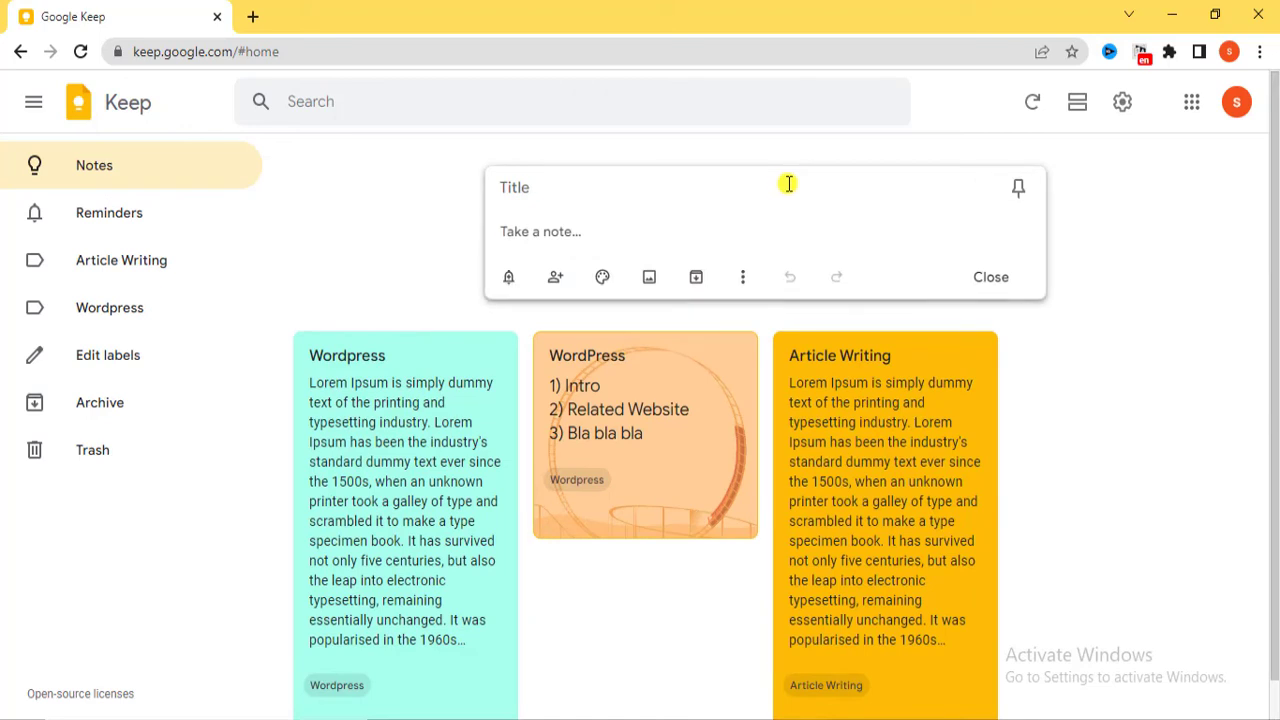
left_click(518, 188)
type("Play Football")
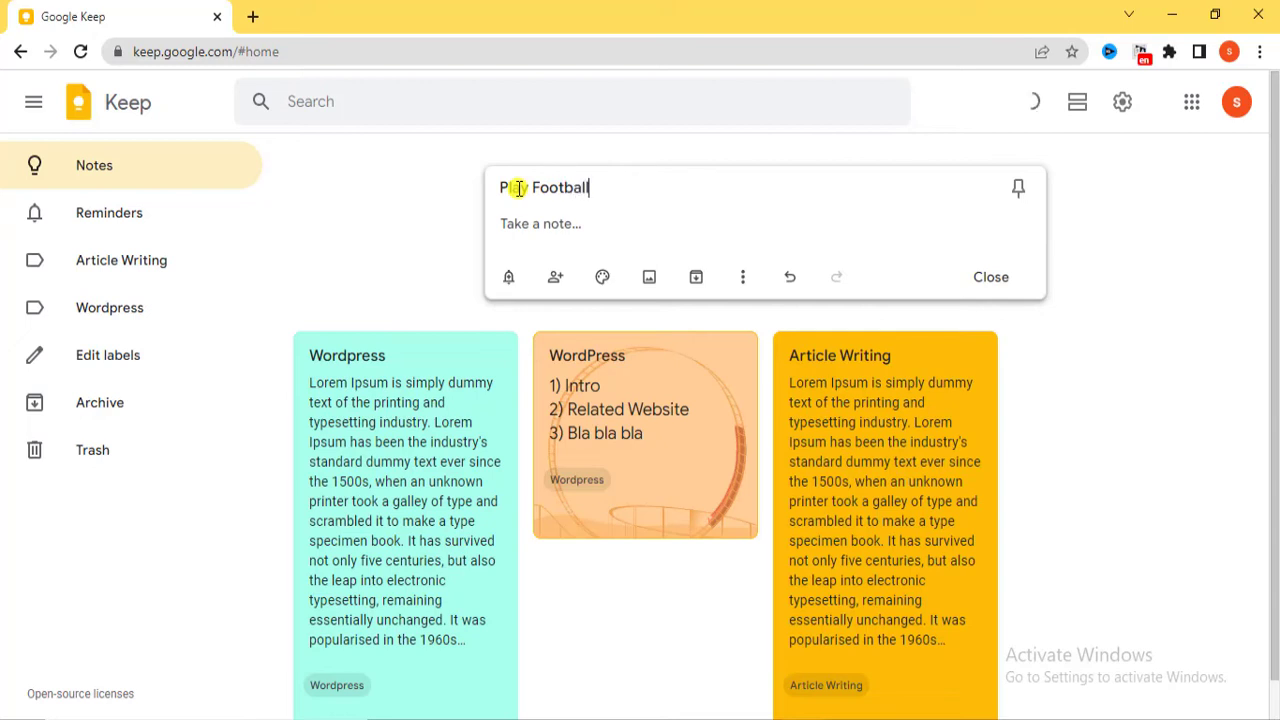
left_click(563, 226)
type("5 tay")
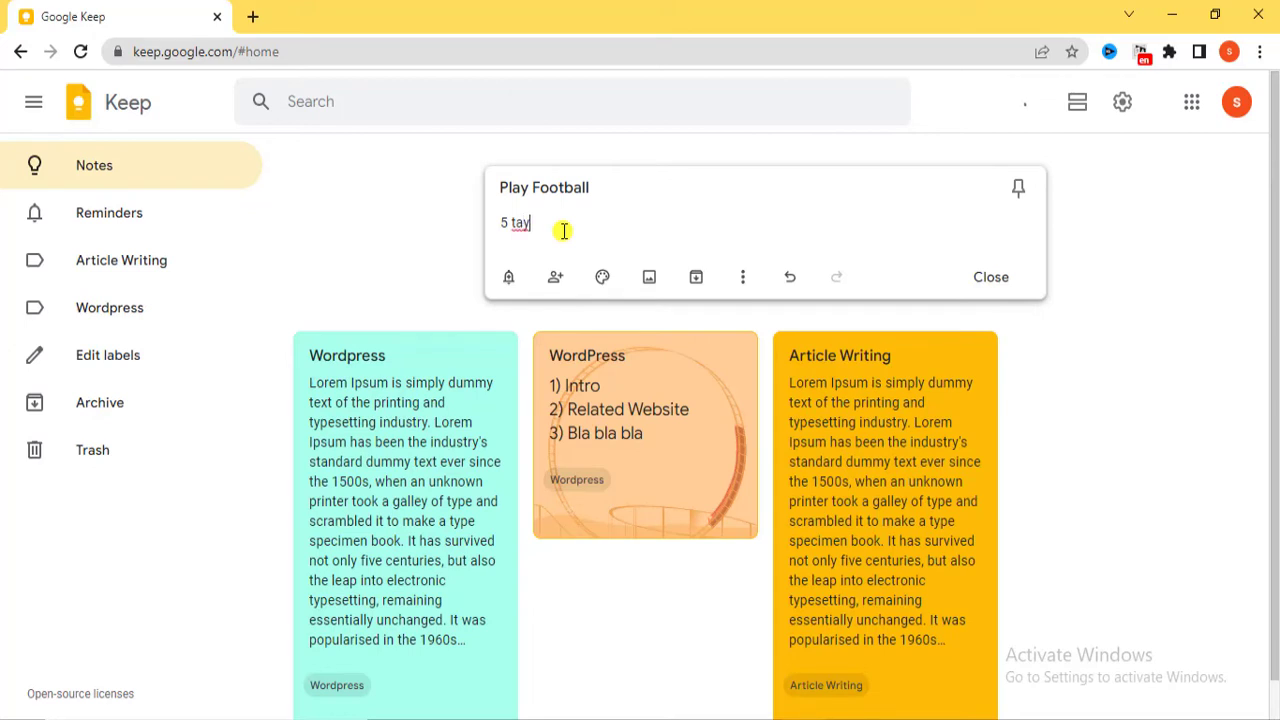
Step: Set a custom reminder on the Play Football note for May 30, 2022 at 5:00 PM and save the note
left_click(508, 286)
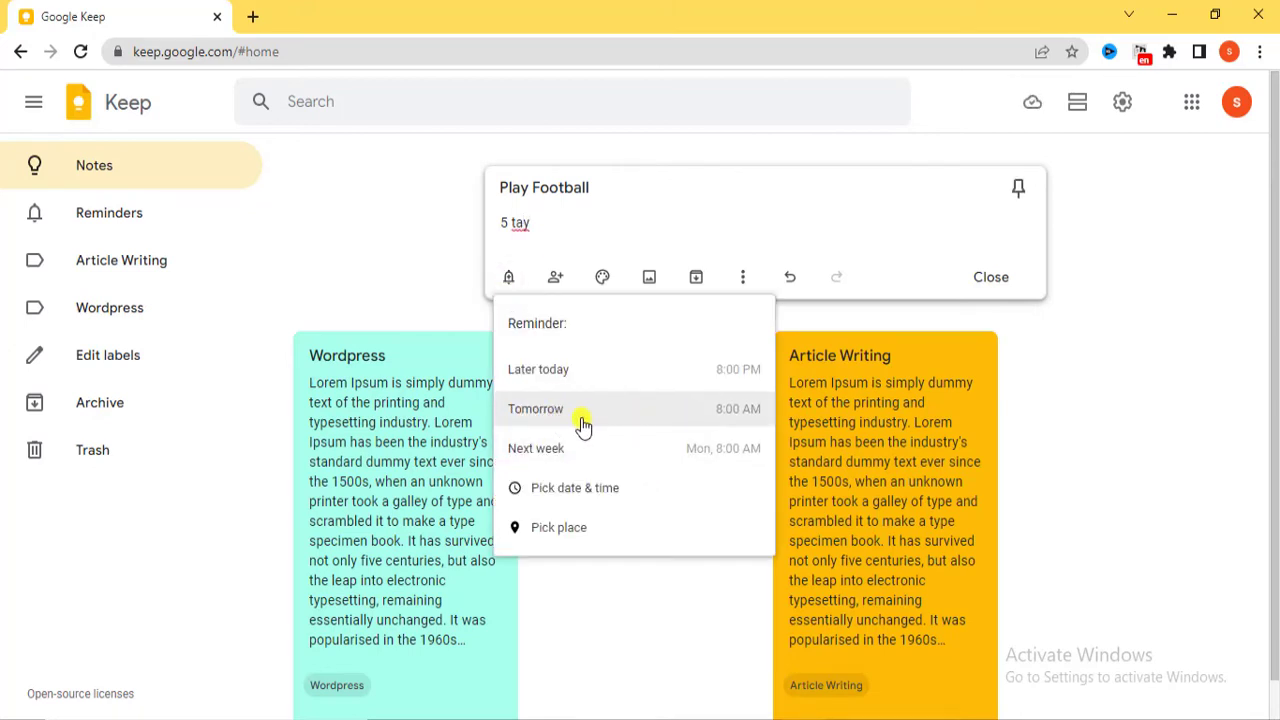
left_click(572, 490)
left_click(592, 370)
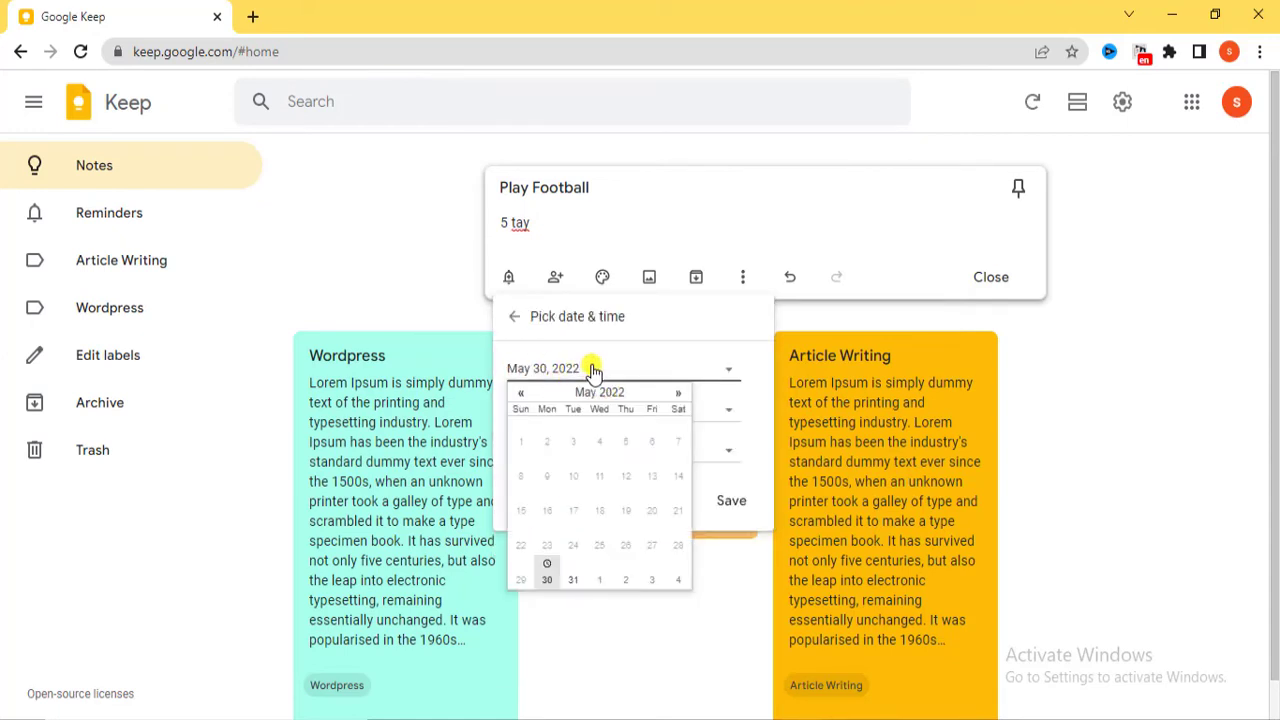
left_click(548, 579)
left_click(591, 412)
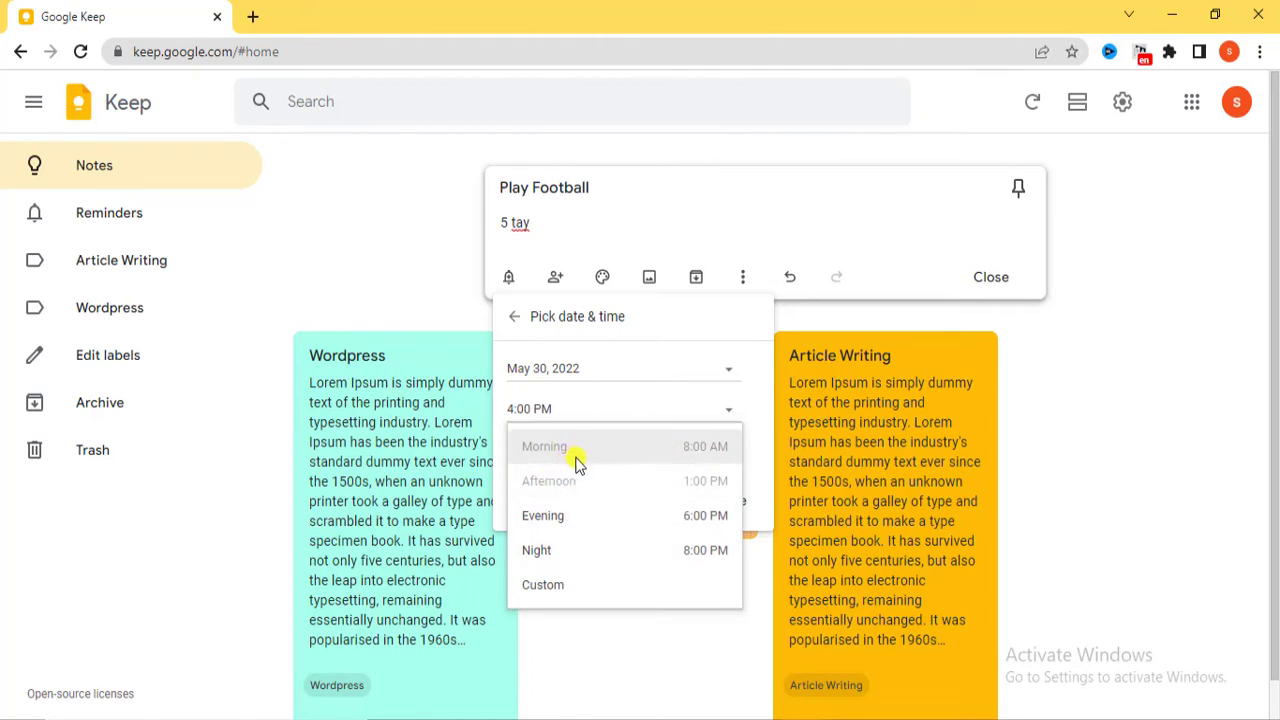
left_click(562, 588)
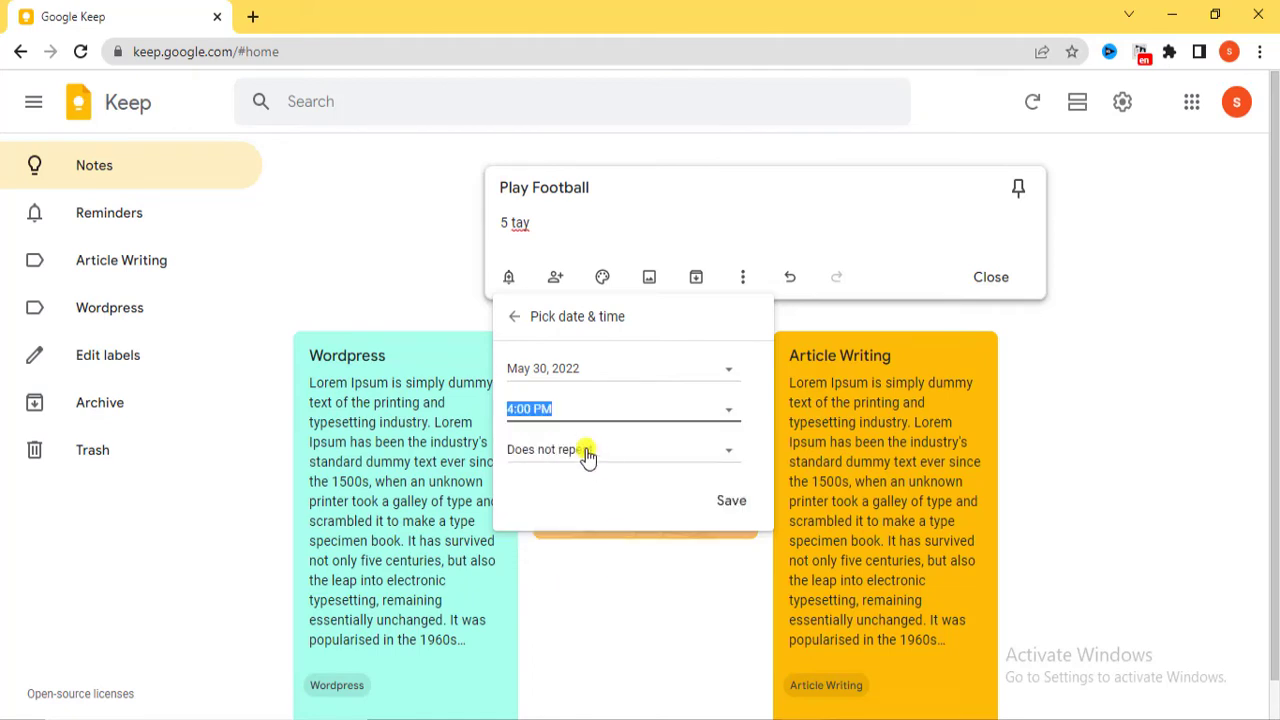
left_click(722, 416)
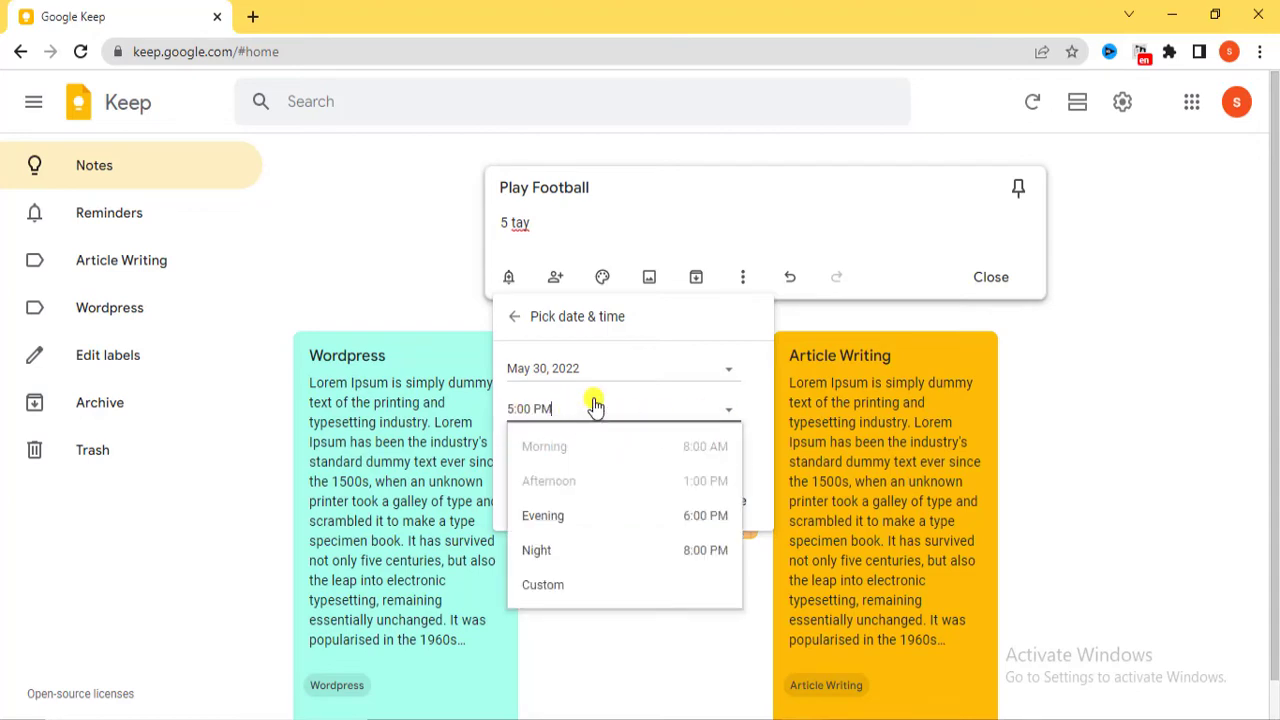
left_click(500, 483)
left_click(731, 500)
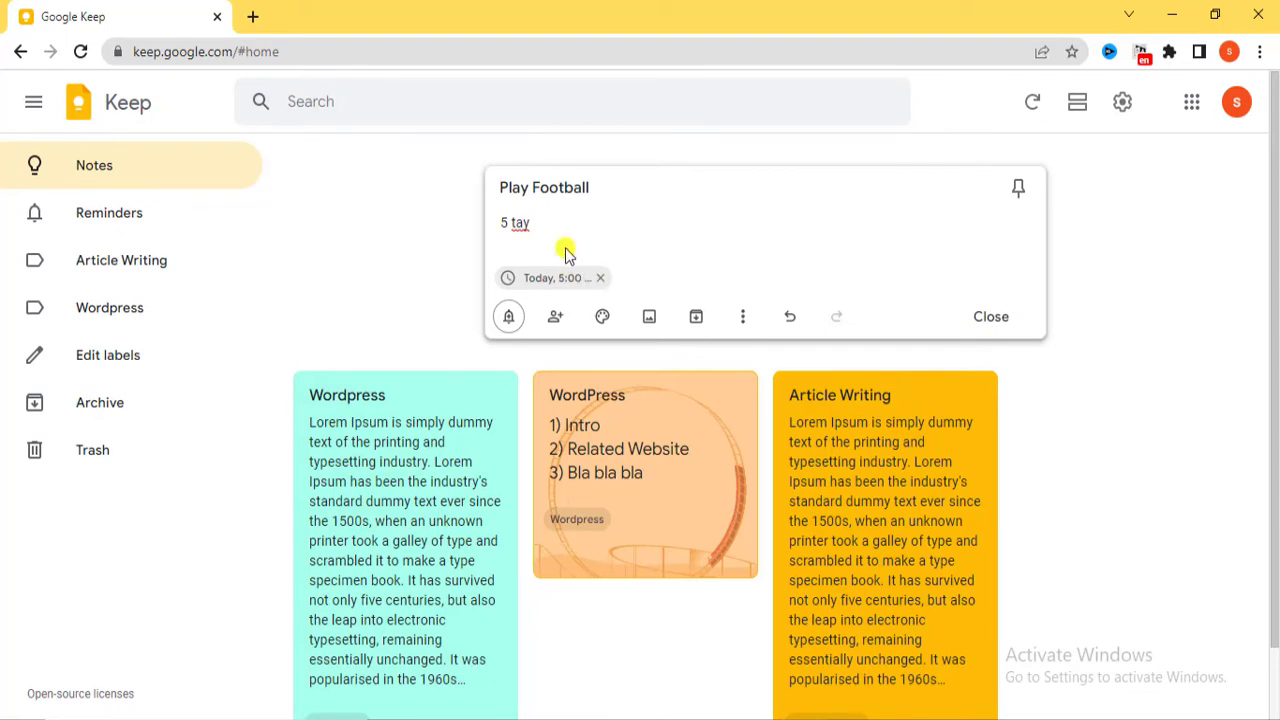
scroll(510, 480, "down", 1)
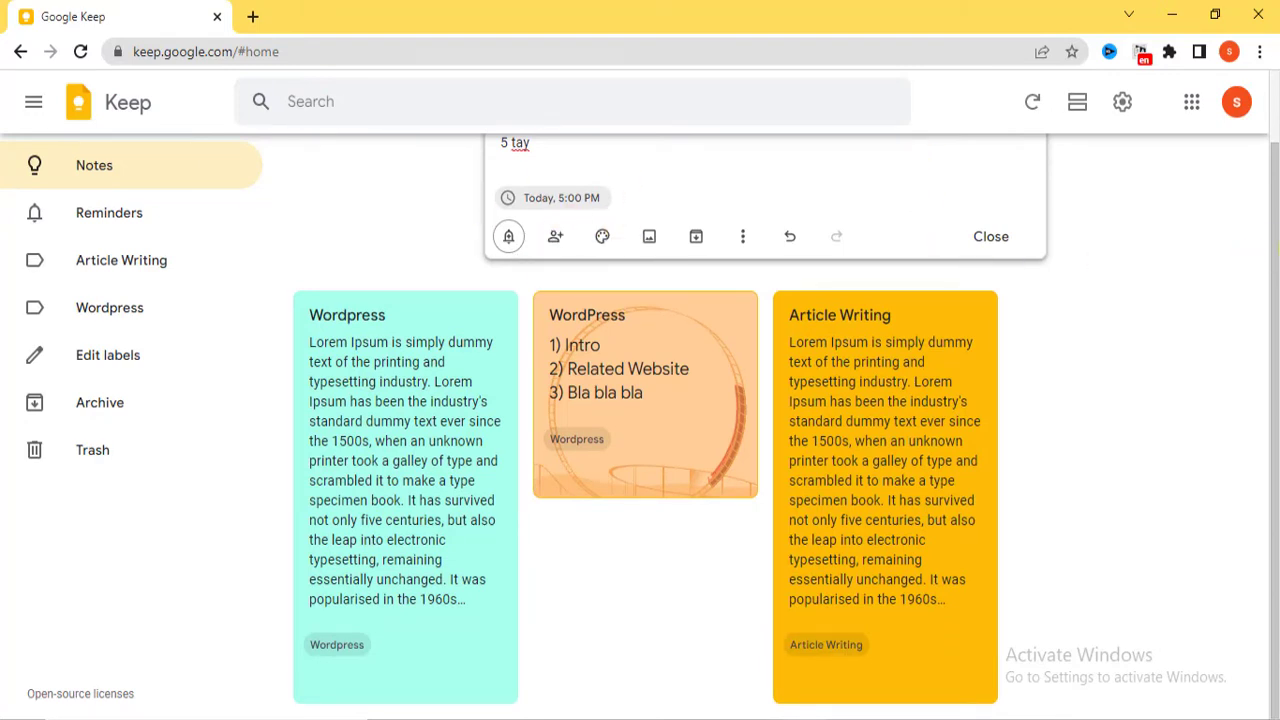
left_click(1260, 200)
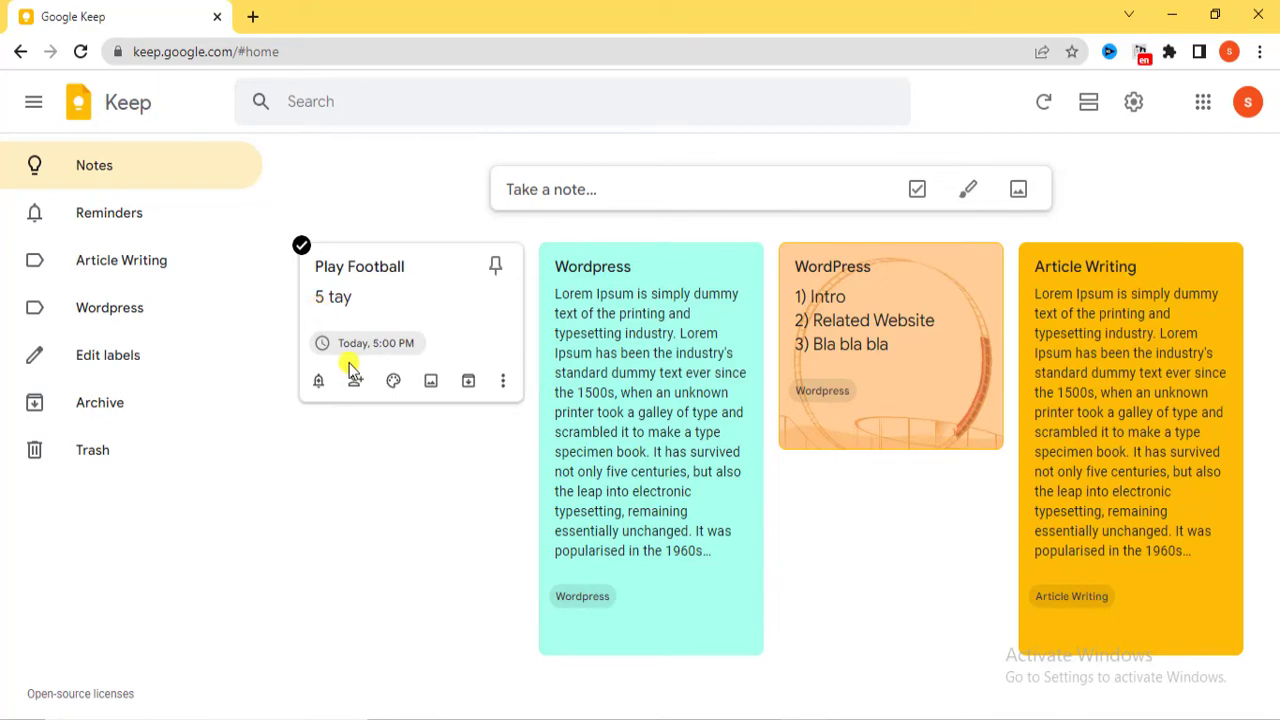
Step: Reopen the Play Football note, add an empty line below its body text and close it
left_click(348, 300)
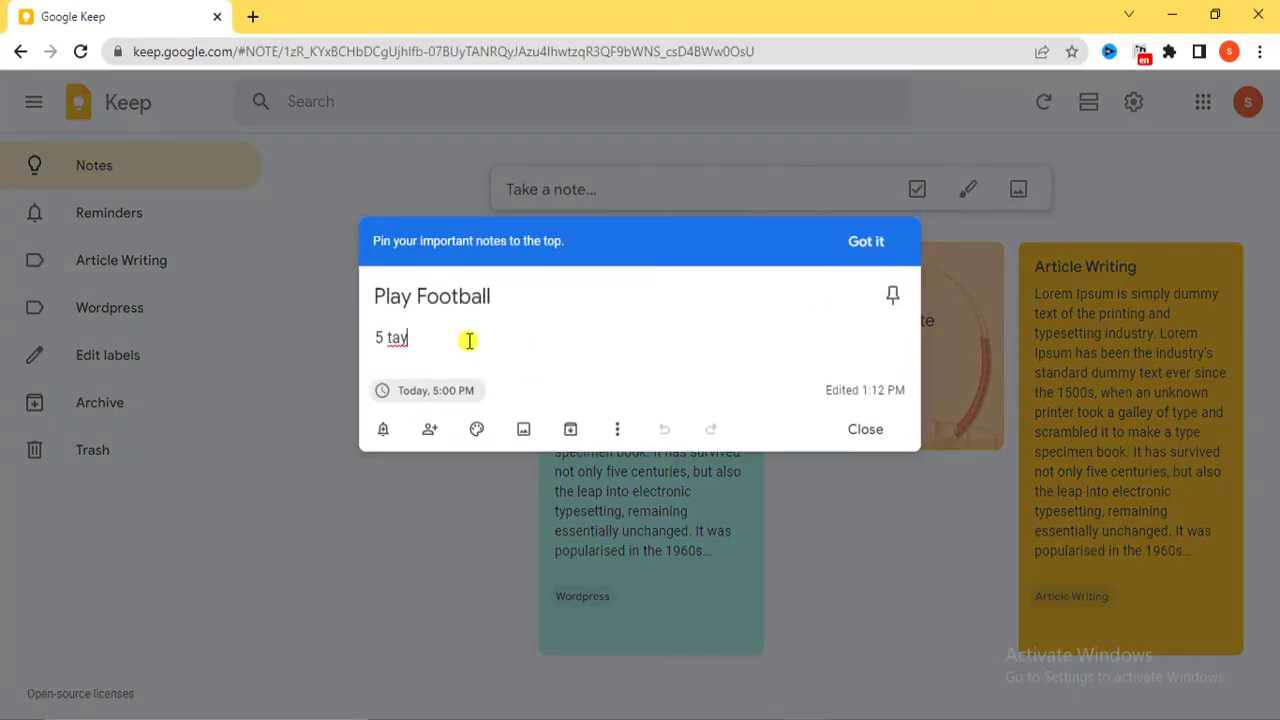
key("Return")
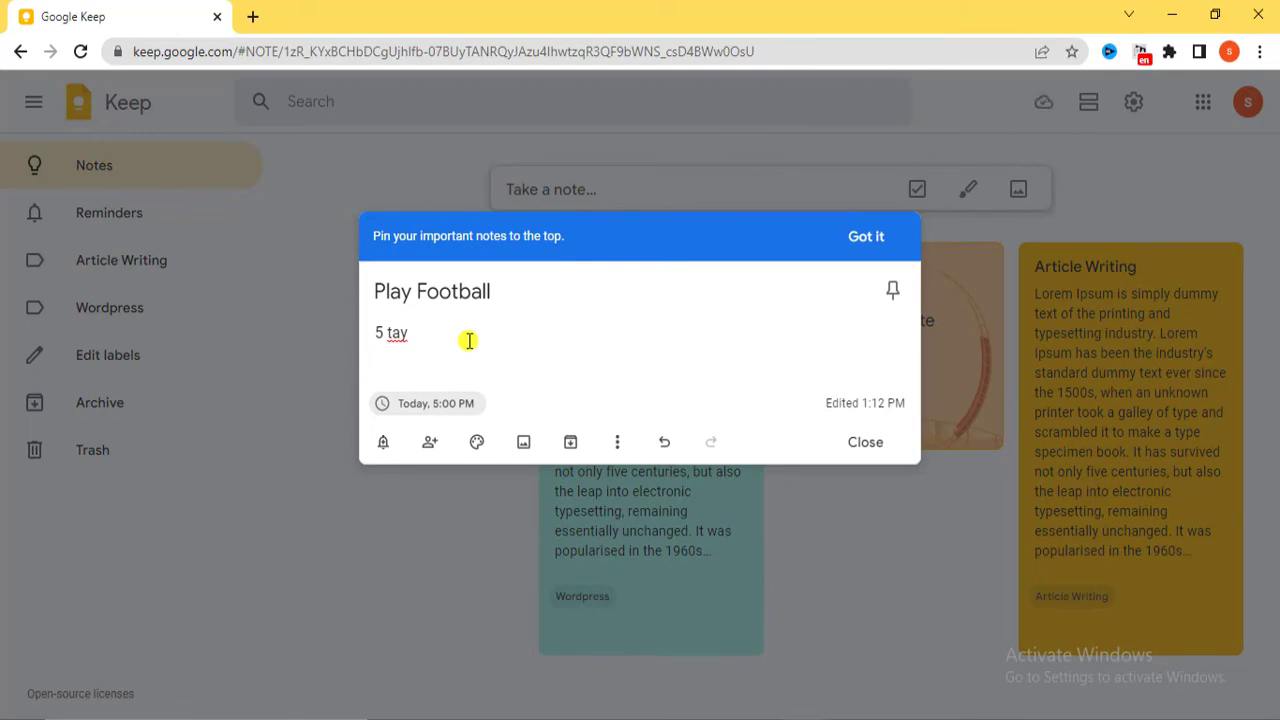
left_click(323, 277)
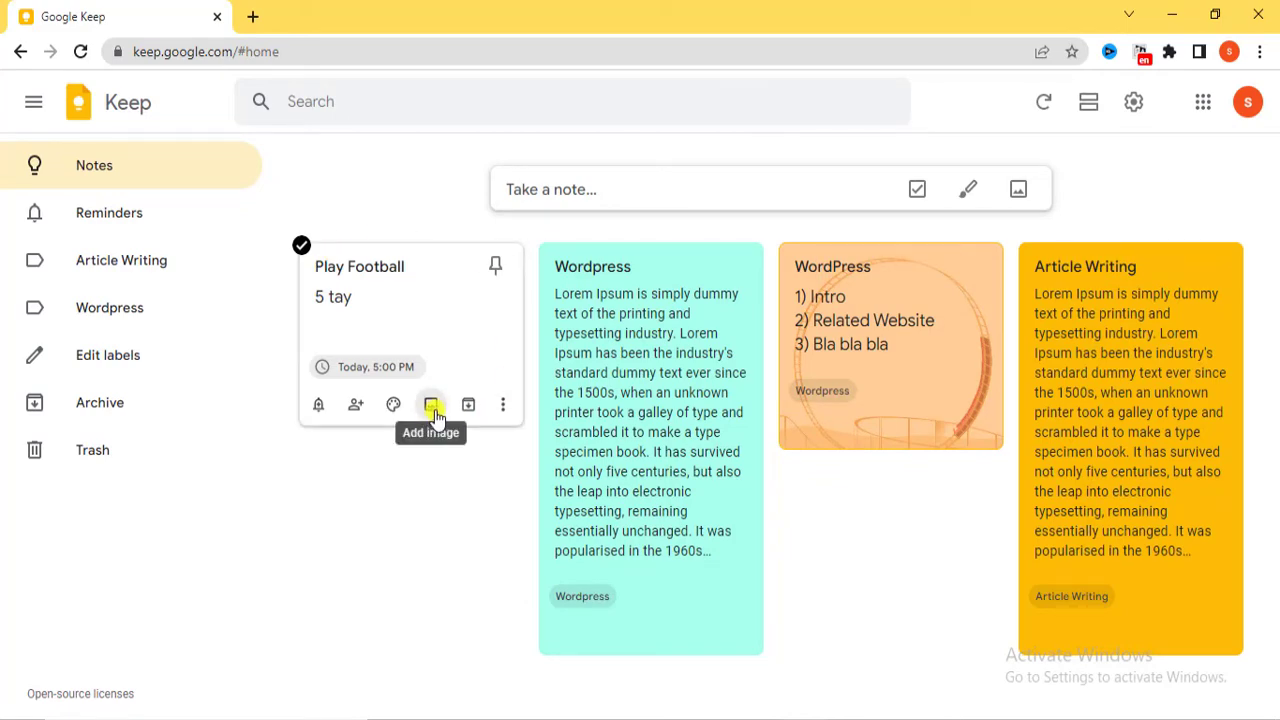
Step: Start a new note titled "Social Media Banner" and paste the Lorem Ipsum paragraph from the clipboard history into its body
left_click(599, 194)
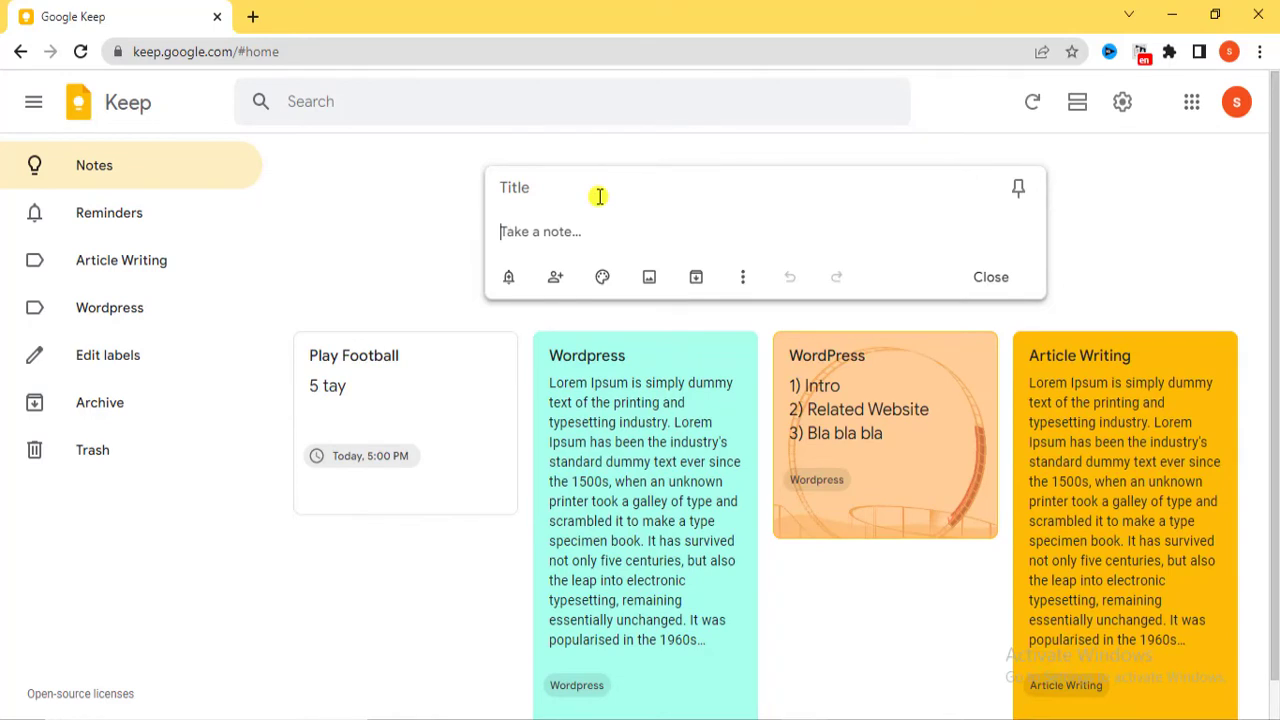
type("Social Media Banner")
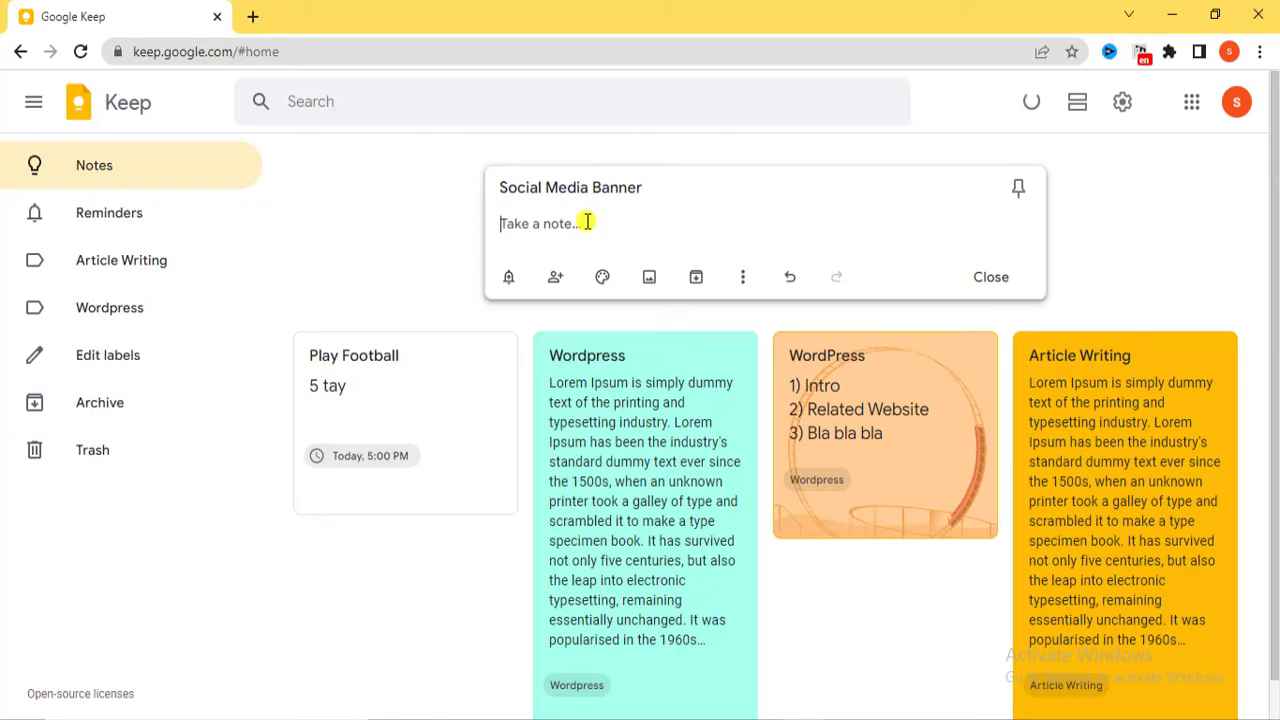
key("super+v")
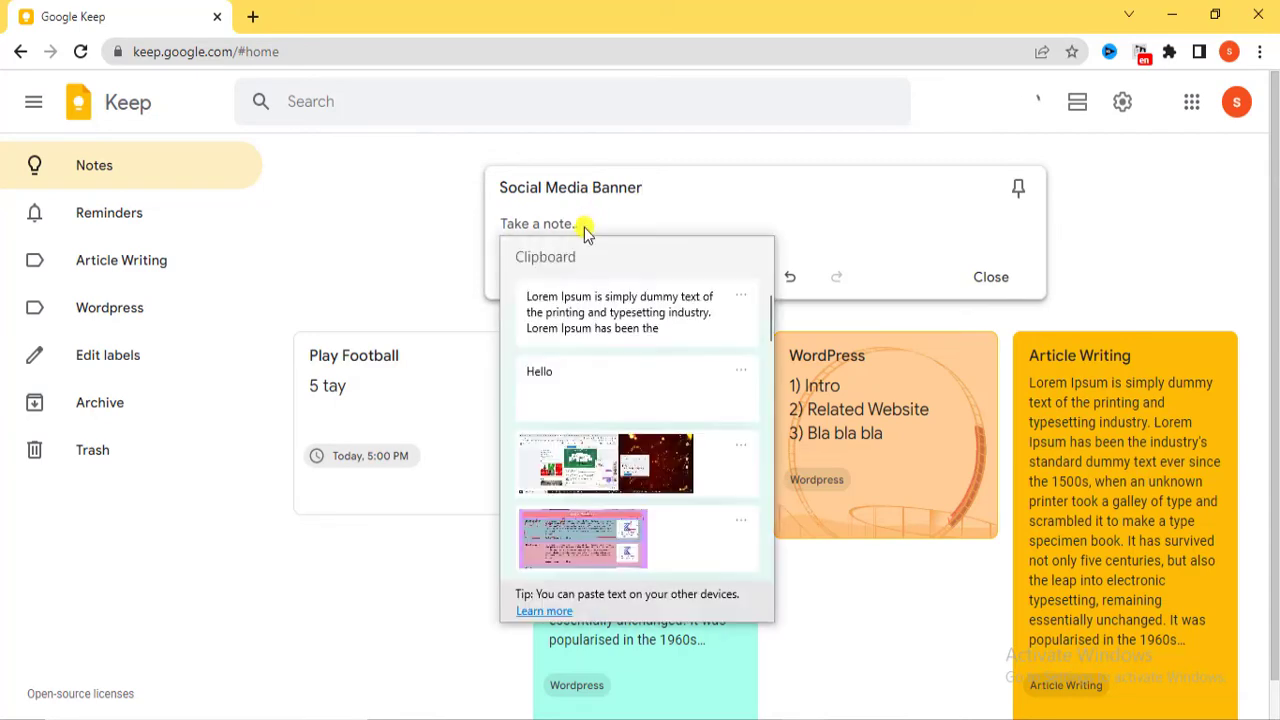
key("Return")
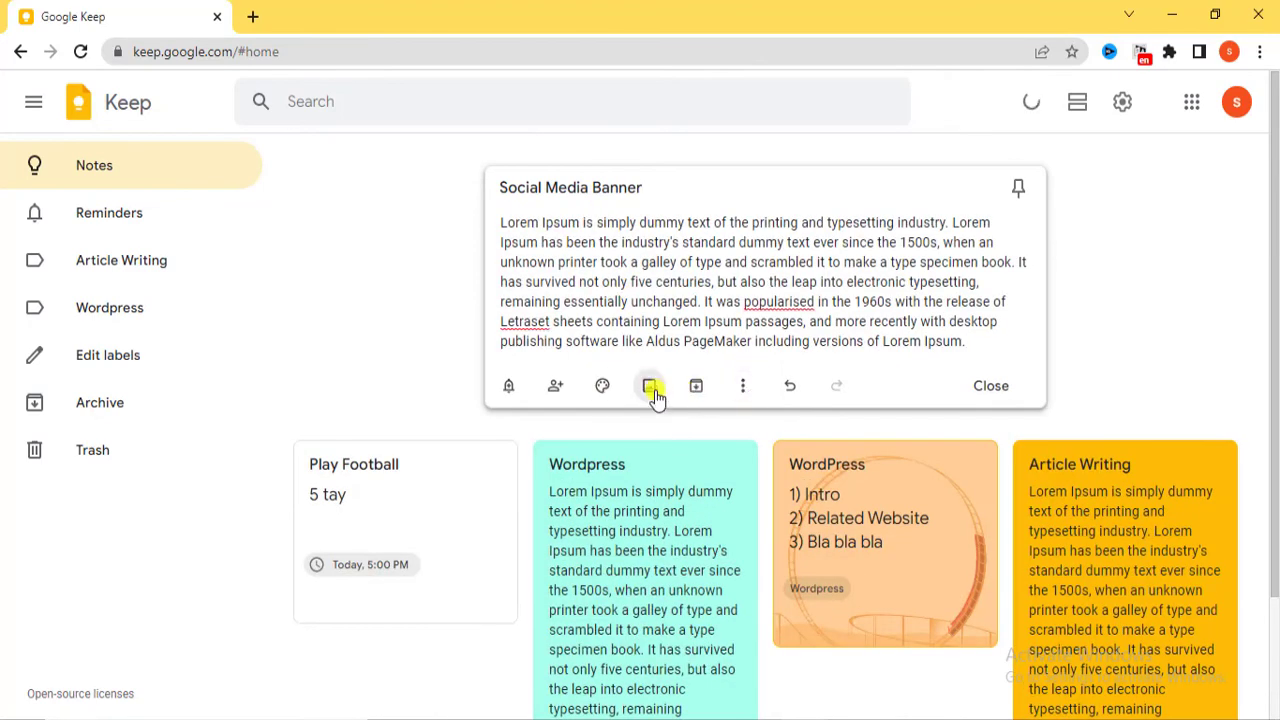
Step: Add the illustration of a woman with a phone and laptop from the Downloads folder to the Social Media Banner note
left_click(650, 384)
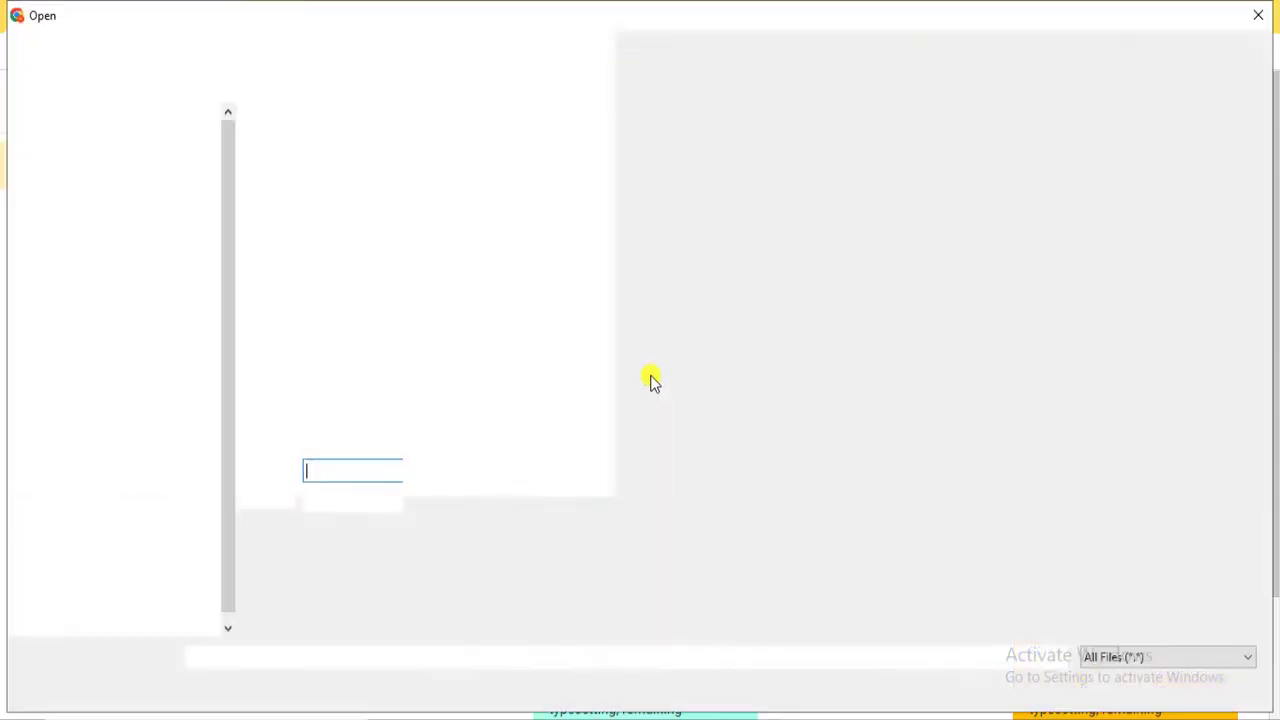
left_click(80, 410)
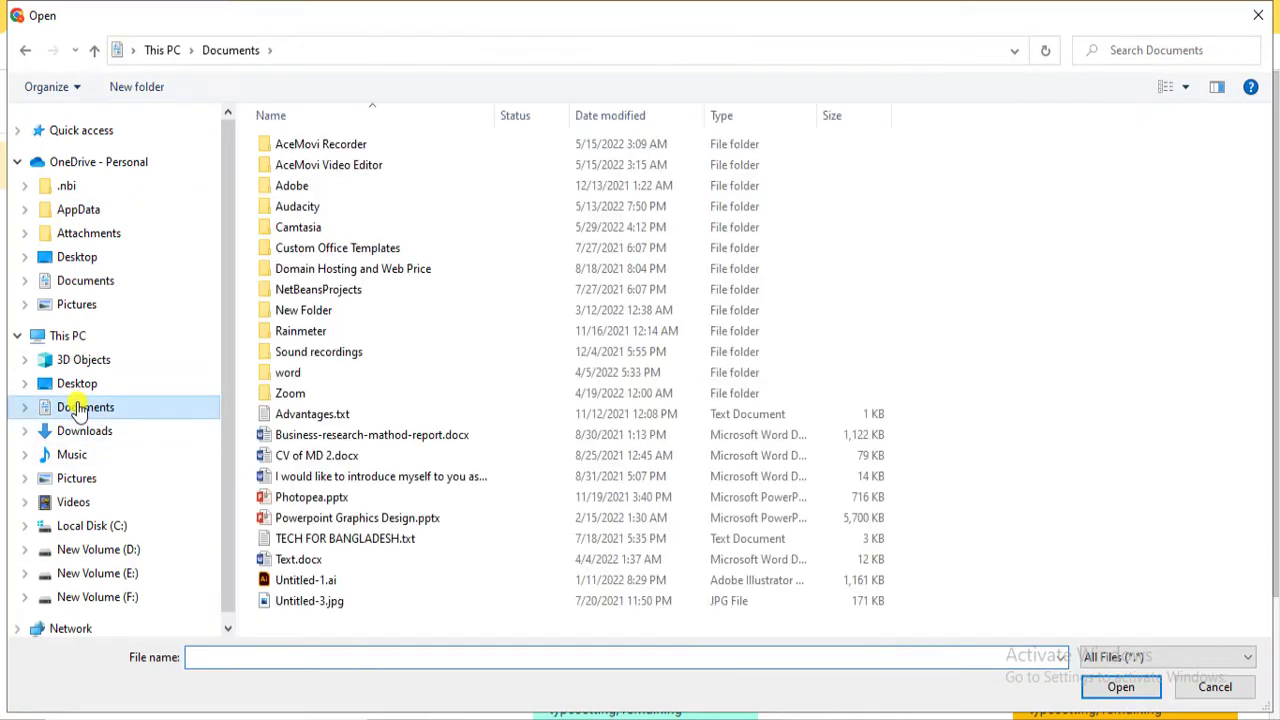
left_click(80, 434)
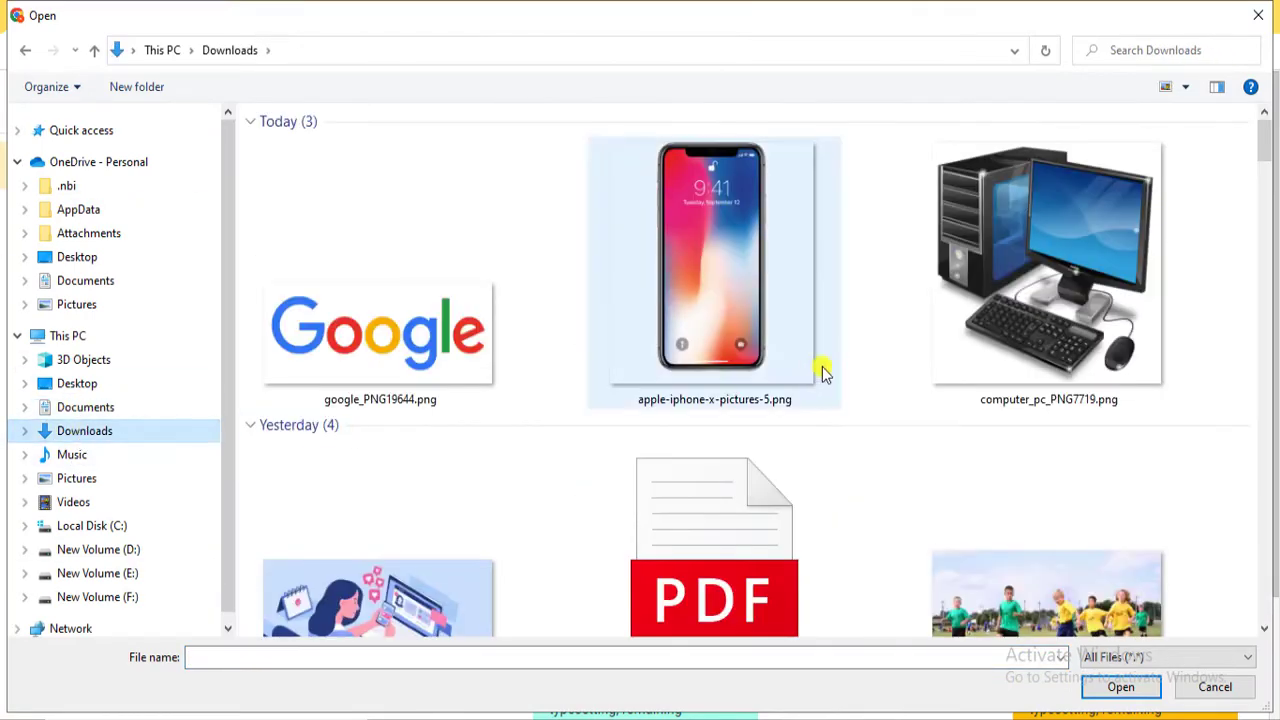
scroll(466, 366, "down", 4)
double_click(371, 251)
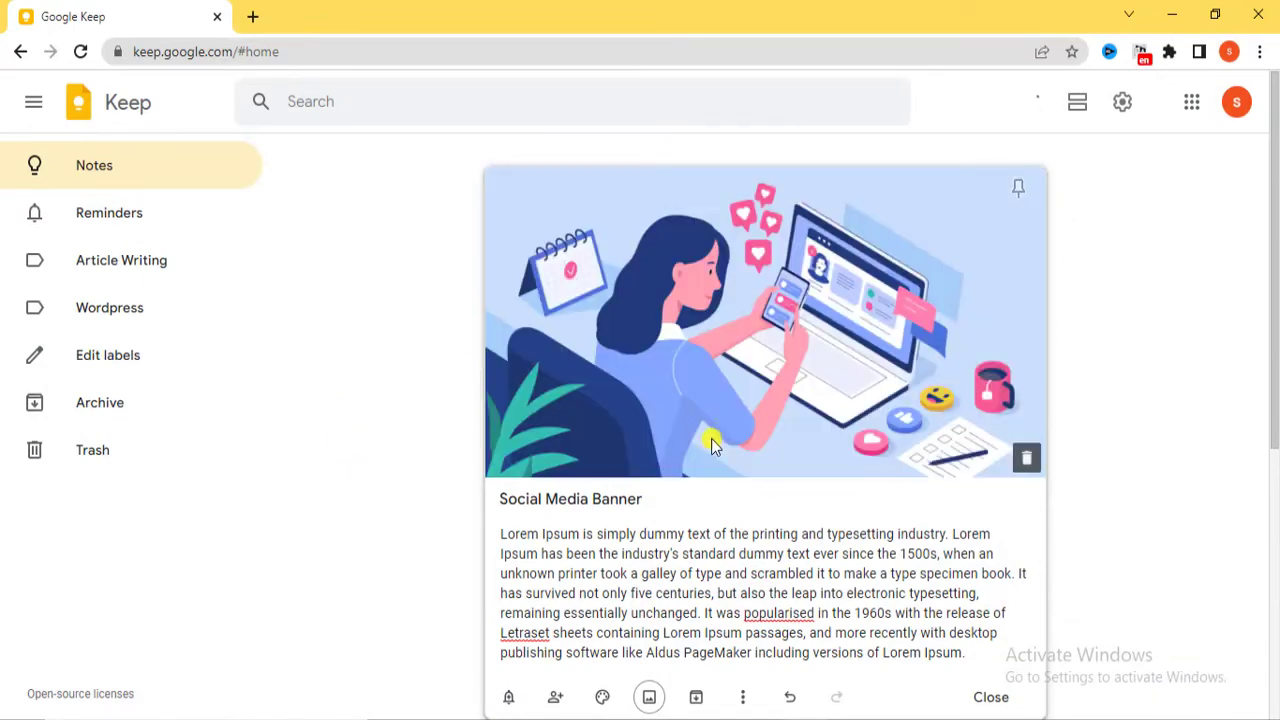
Step: Create a new label "Social Media" for the Social Media Banner note and save the note
scroll(1214, 486, "down", 4)
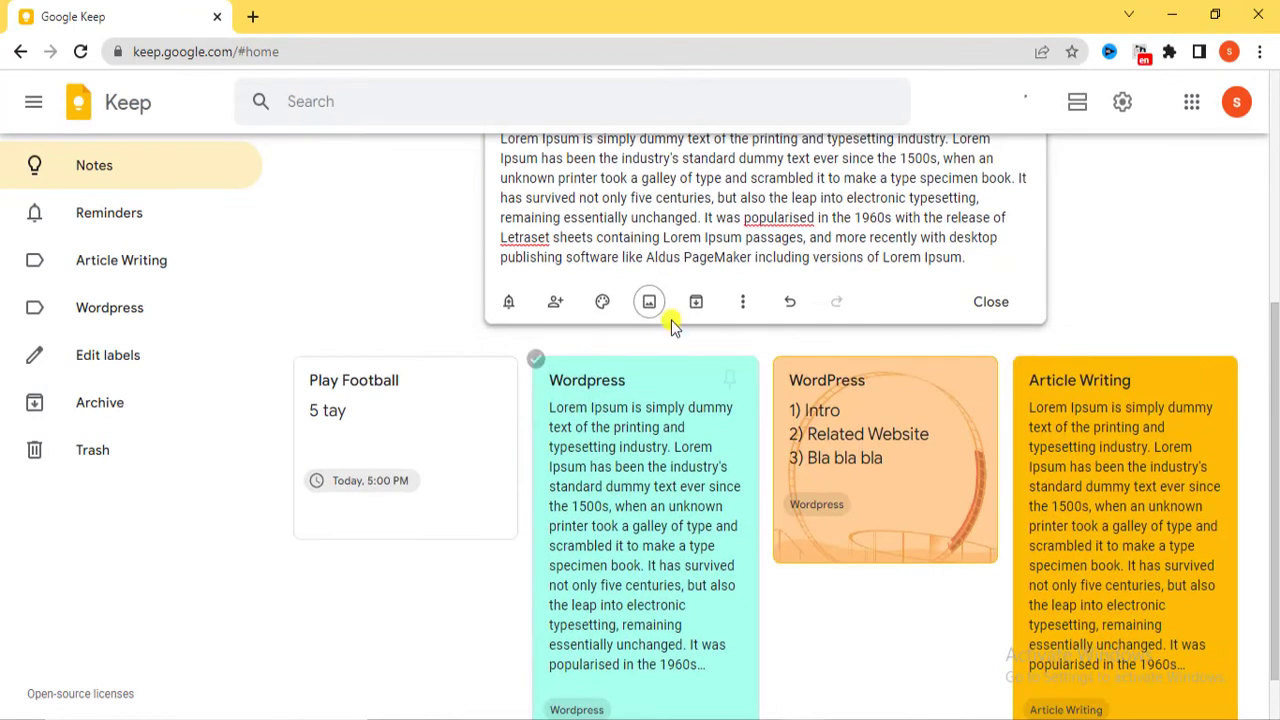
left_click(742, 302)
left_click(778, 369)
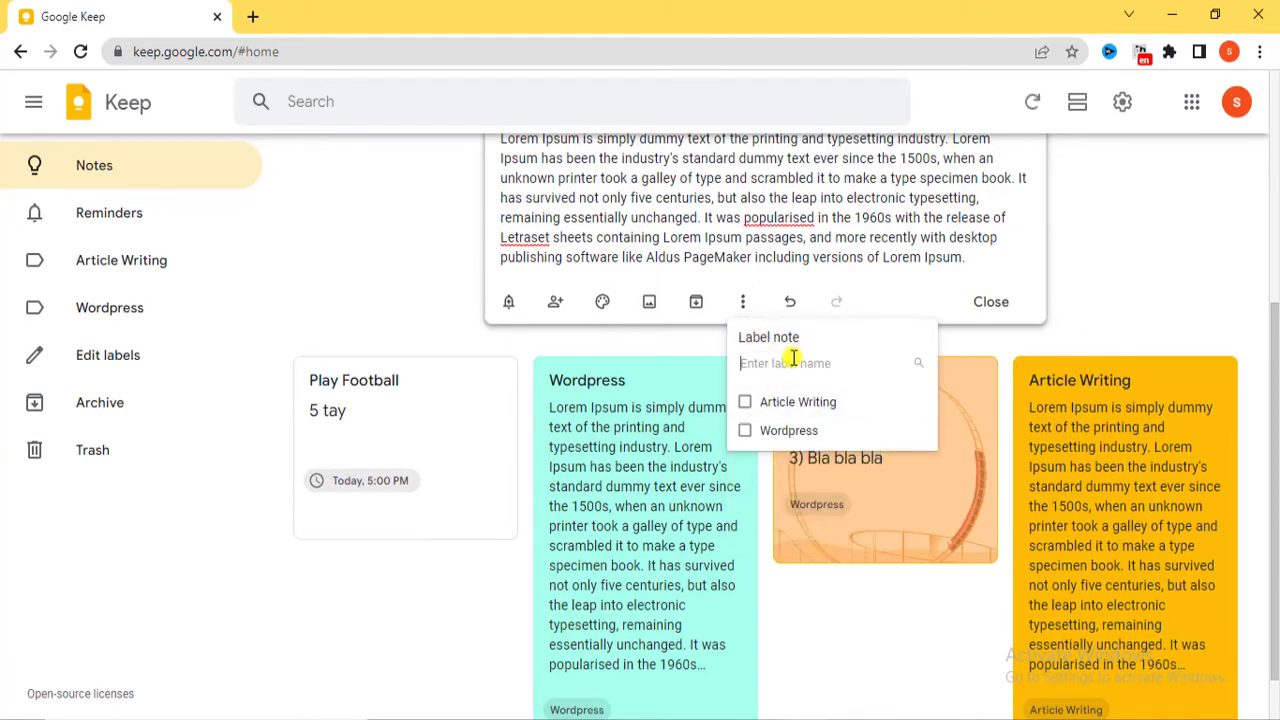
type("Social Media")
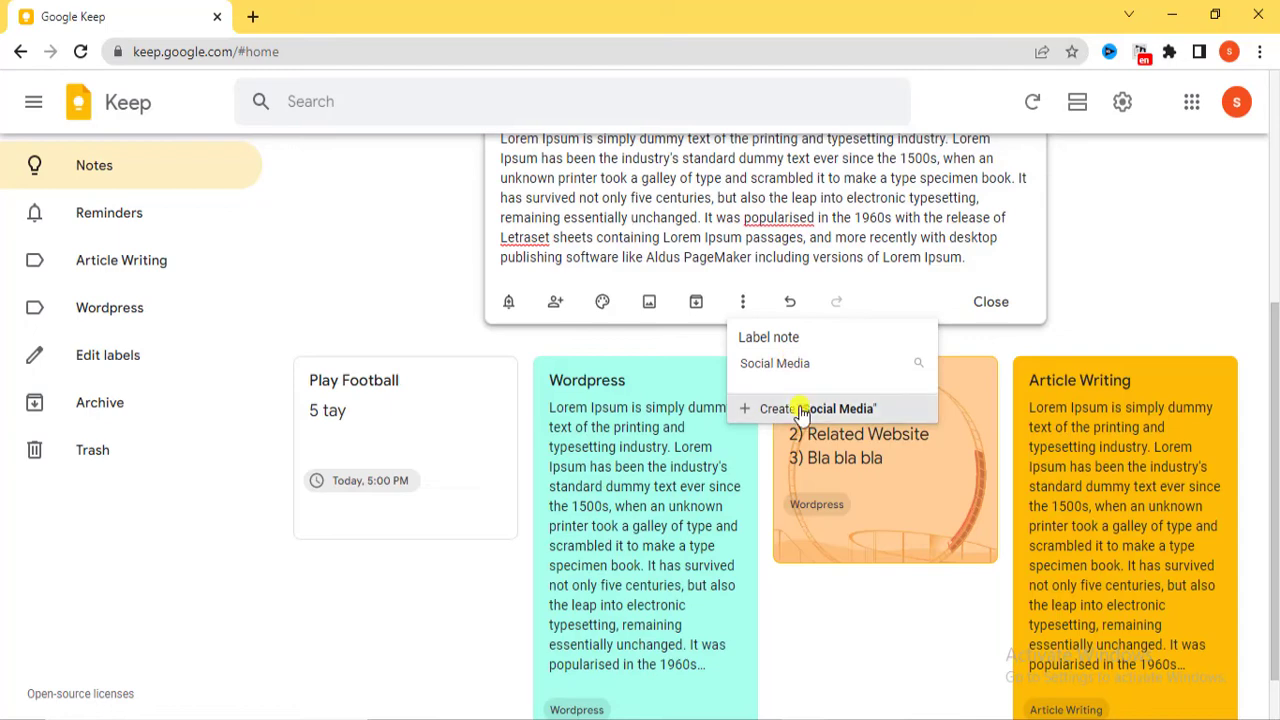
left_click(800, 408)
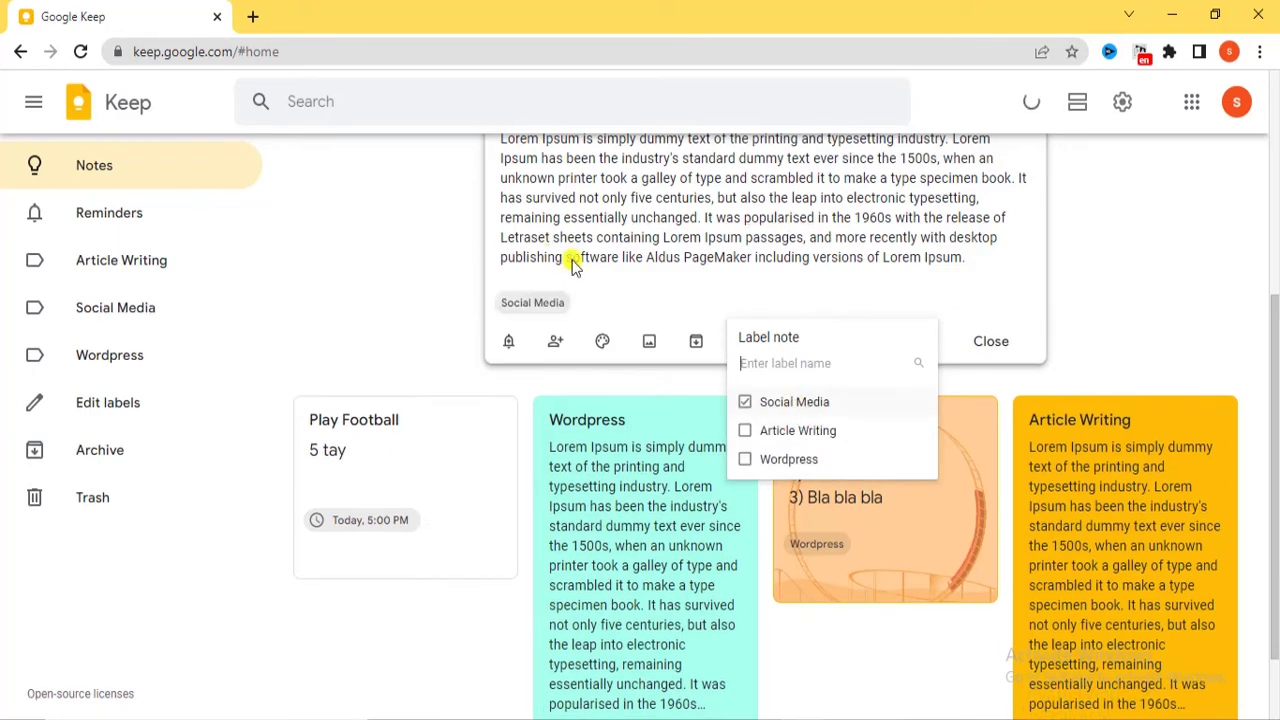
left_click(957, 260)
left_click(1159, 297)
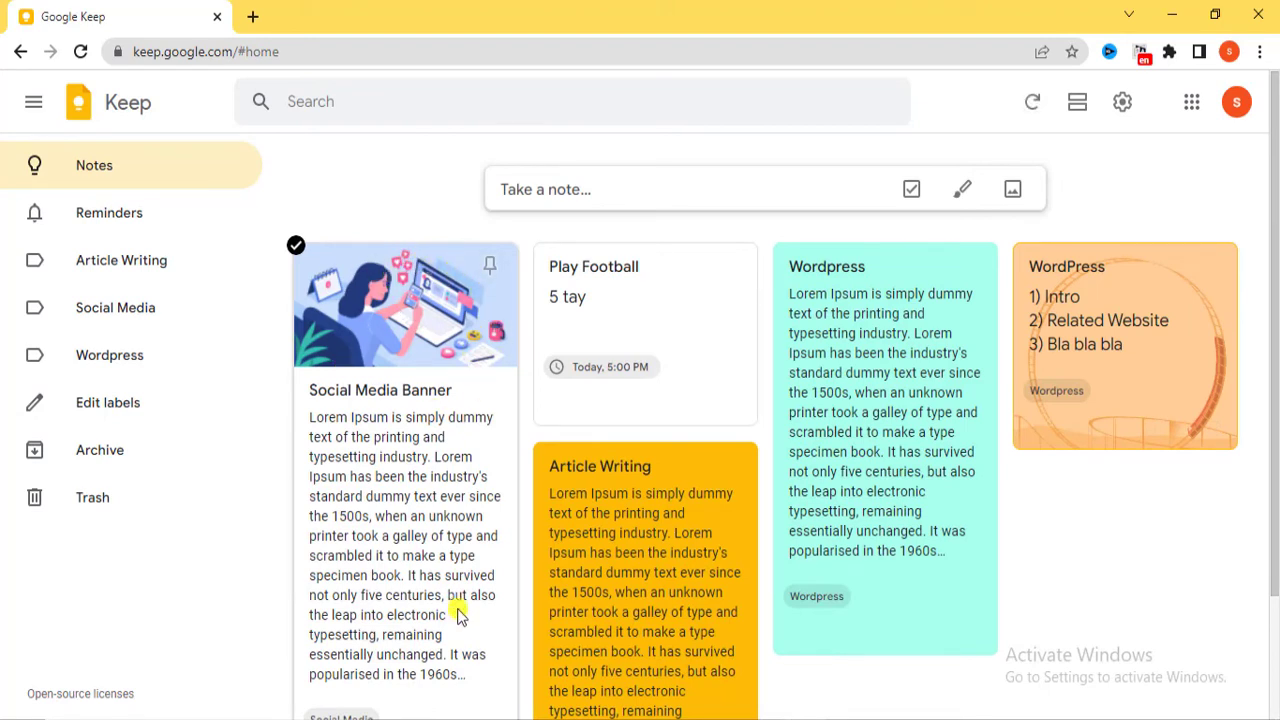
Step: Start a new note, turn it into a checklist with checkboxes and title it "Bazarer List"
scroll(455, 615, "down", 1)
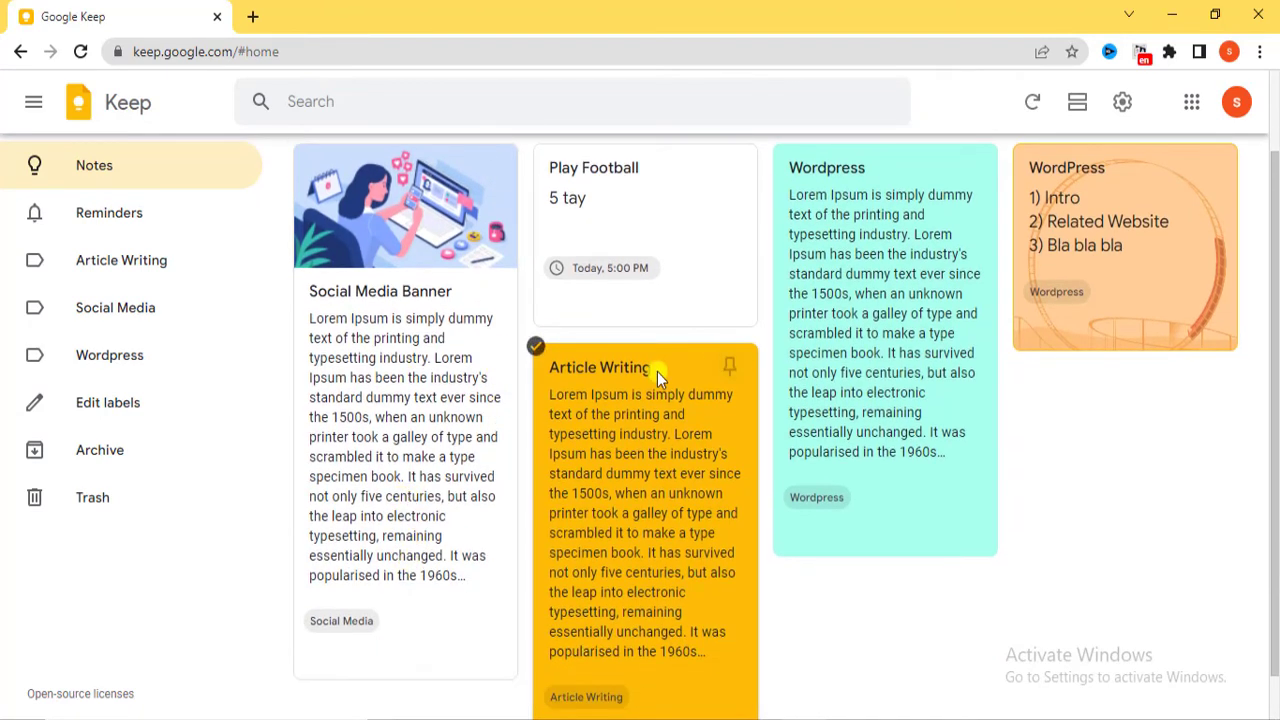
scroll(697, 373, "up", 1)
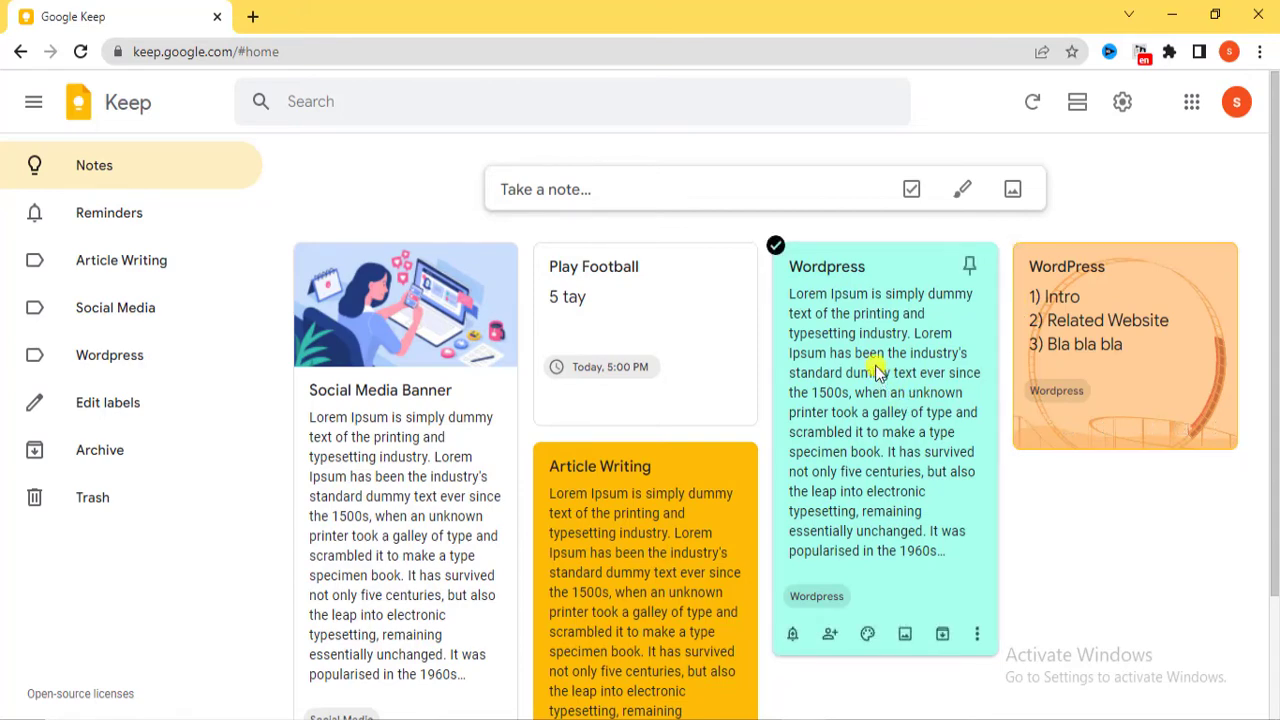
left_click(706, 194)
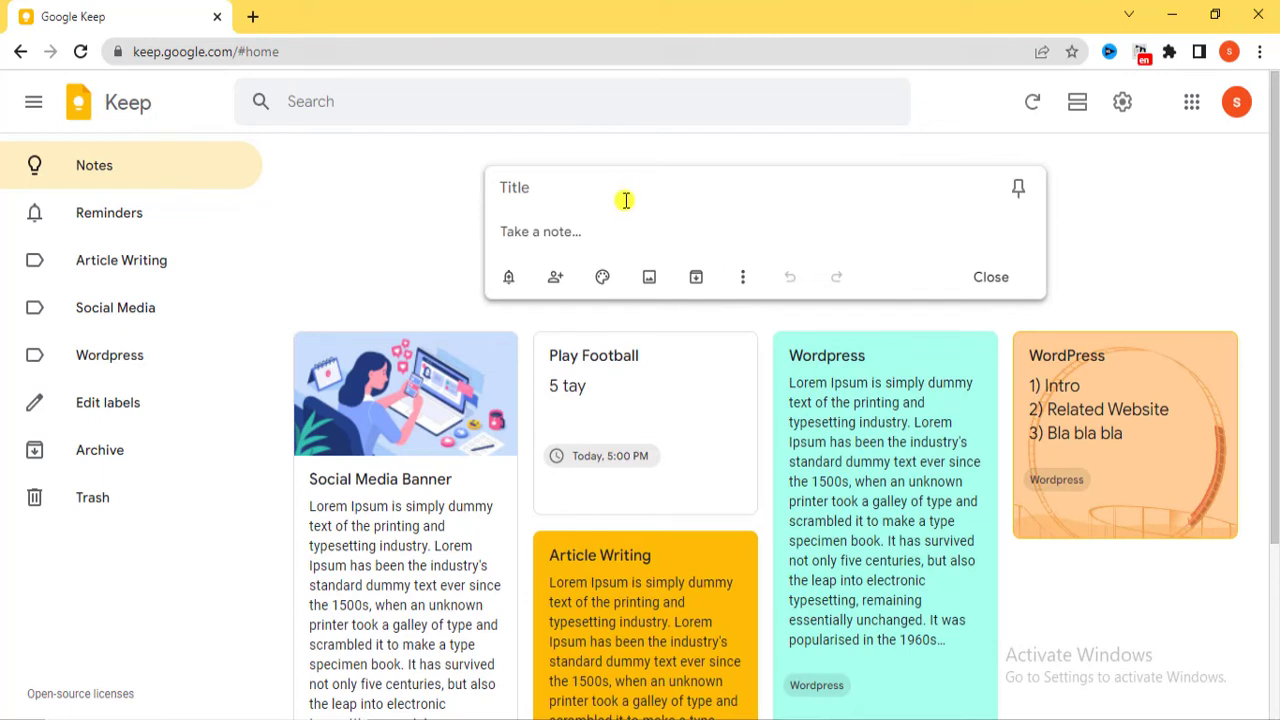
left_click(743, 279)
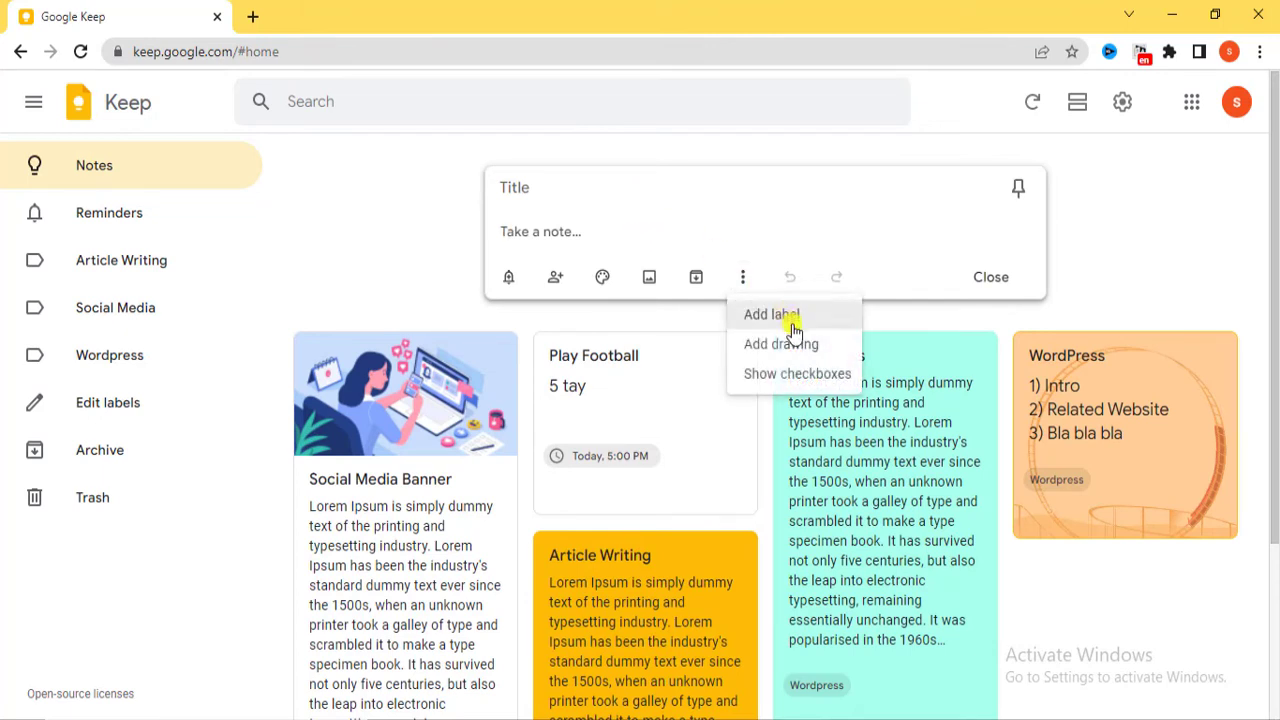
left_click(745, 230)
left_click(743, 277)
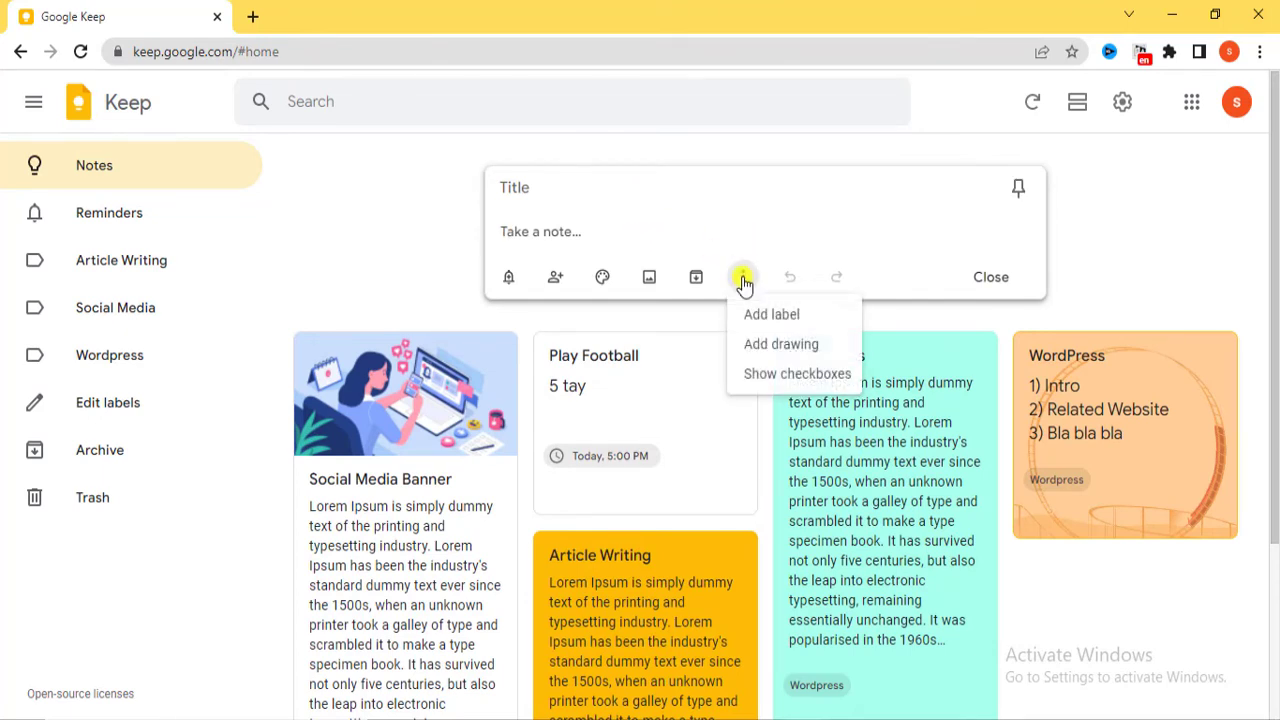
left_click(813, 375)
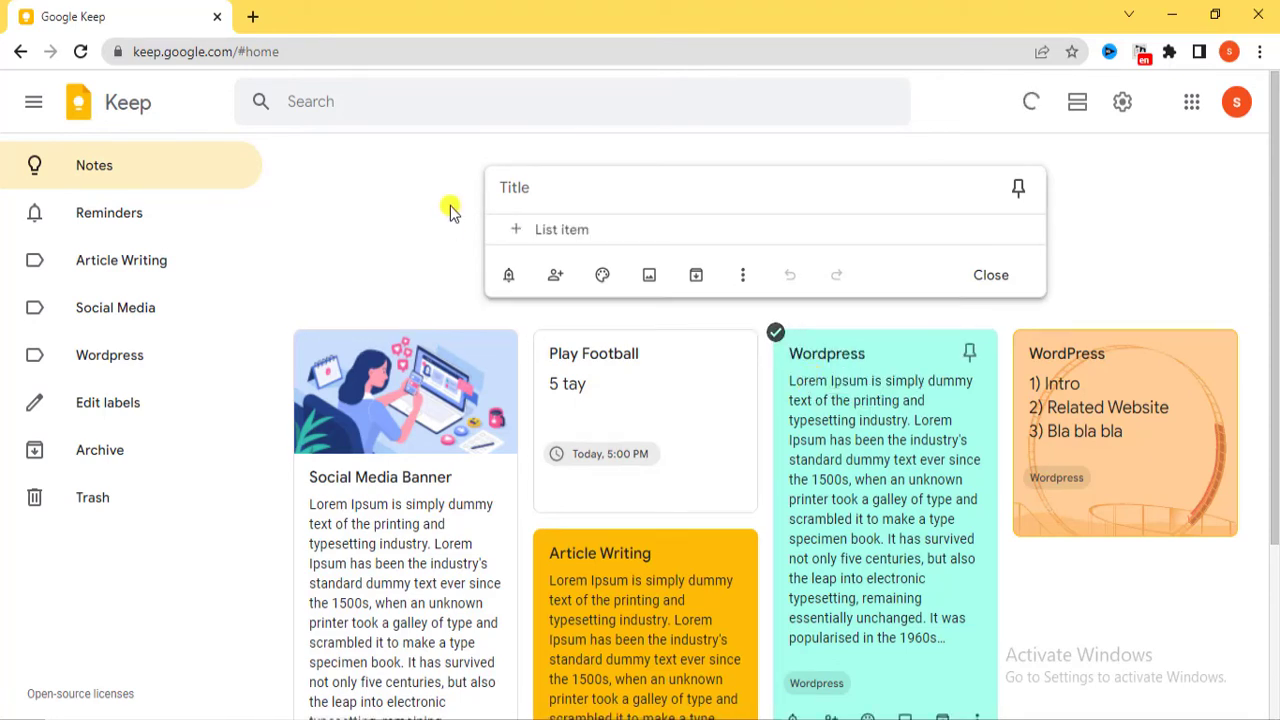
left_click(527, 191)
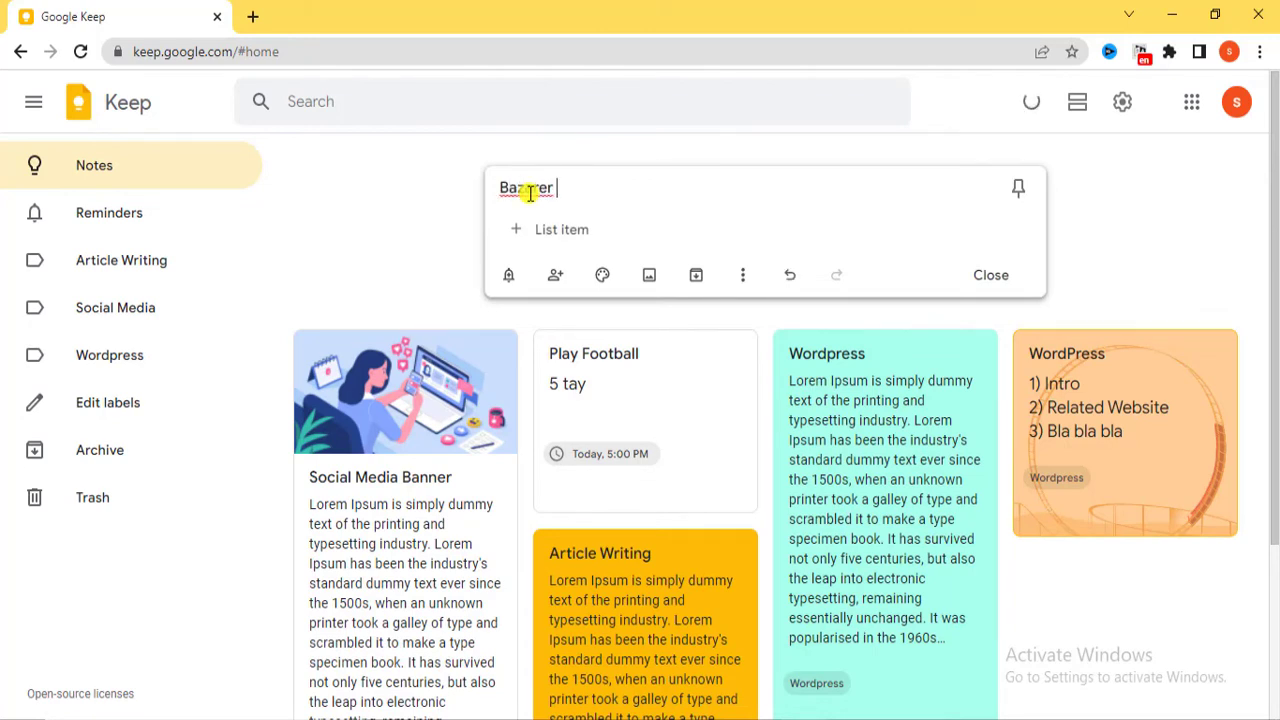
Step: Add the items Alu, Potol, Dim and Peyz to the Bazarer List checklist and save the note
left_click(568, 230)
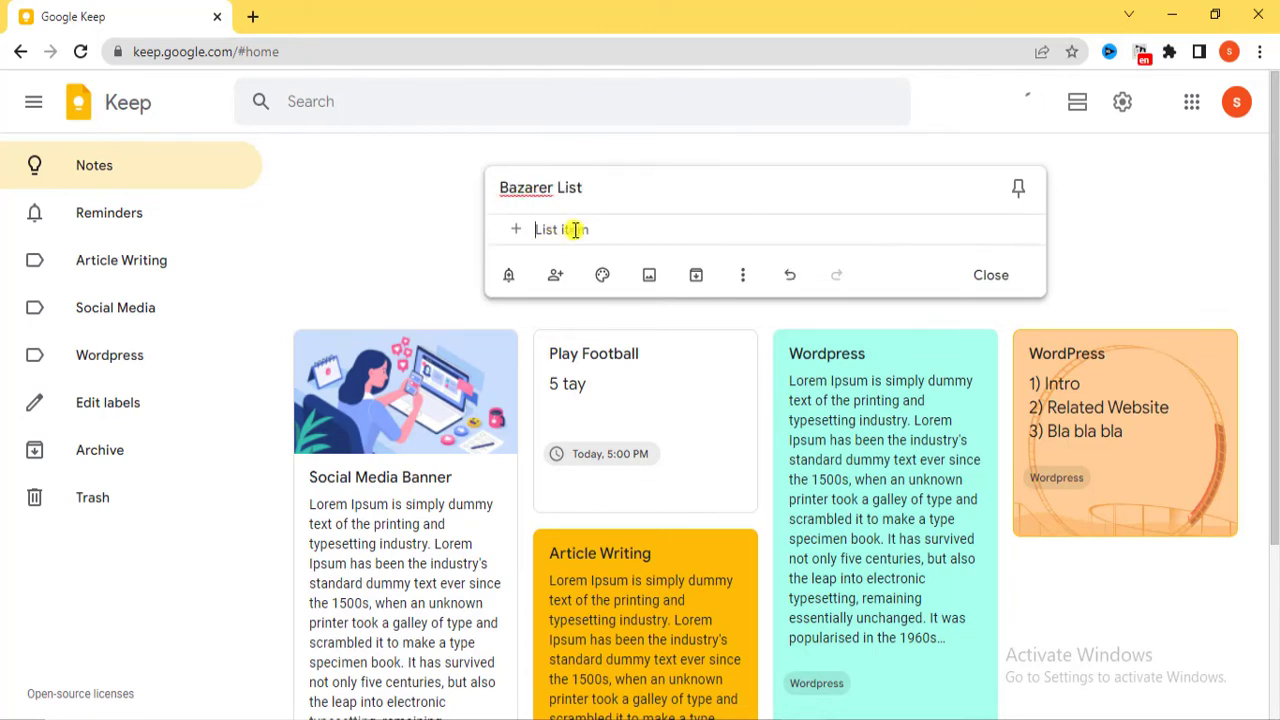
type("Alu")
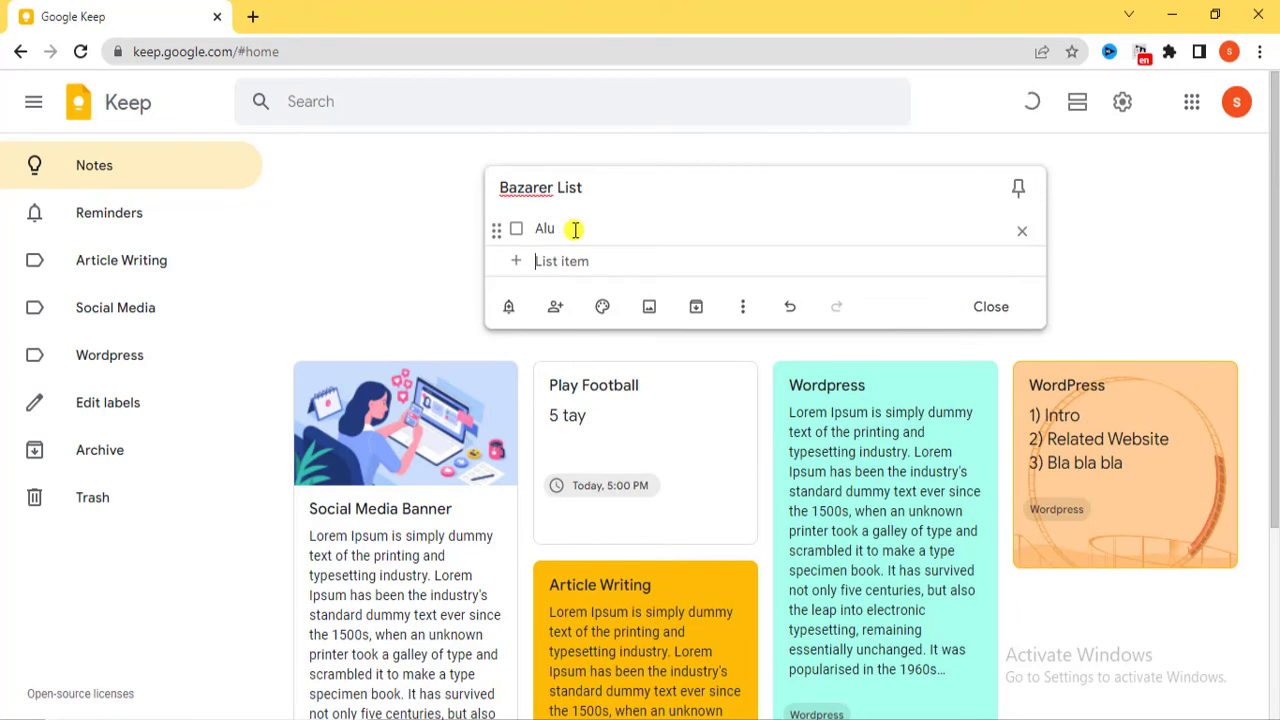
key("Return")
type("Po")
key("Return")
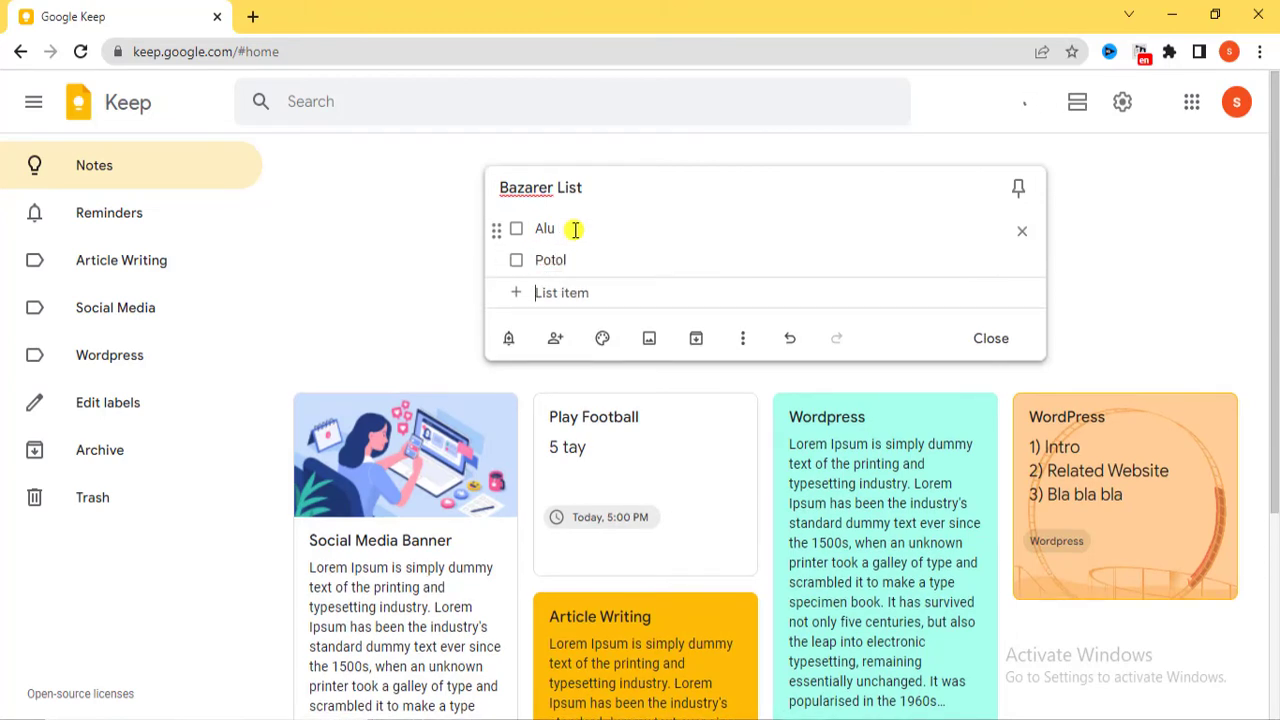
type("Dim")
key("Return")
type("Peyz")
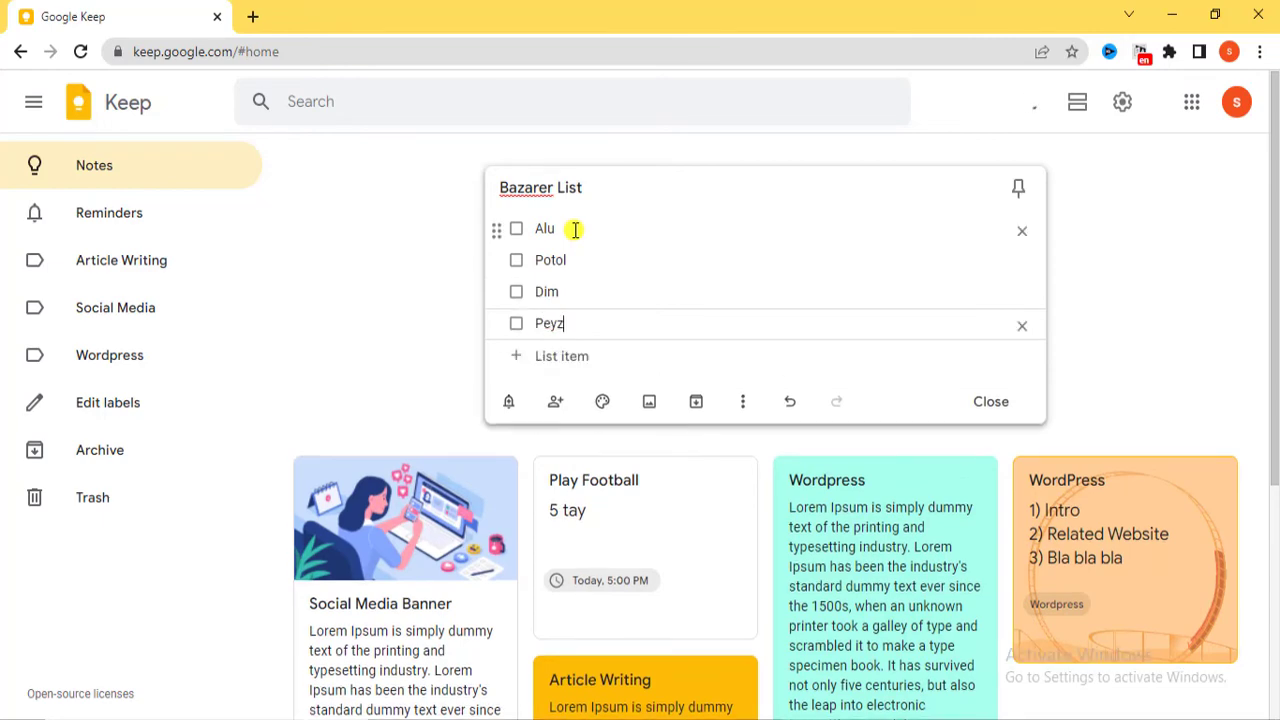
left_click(1088, 267)
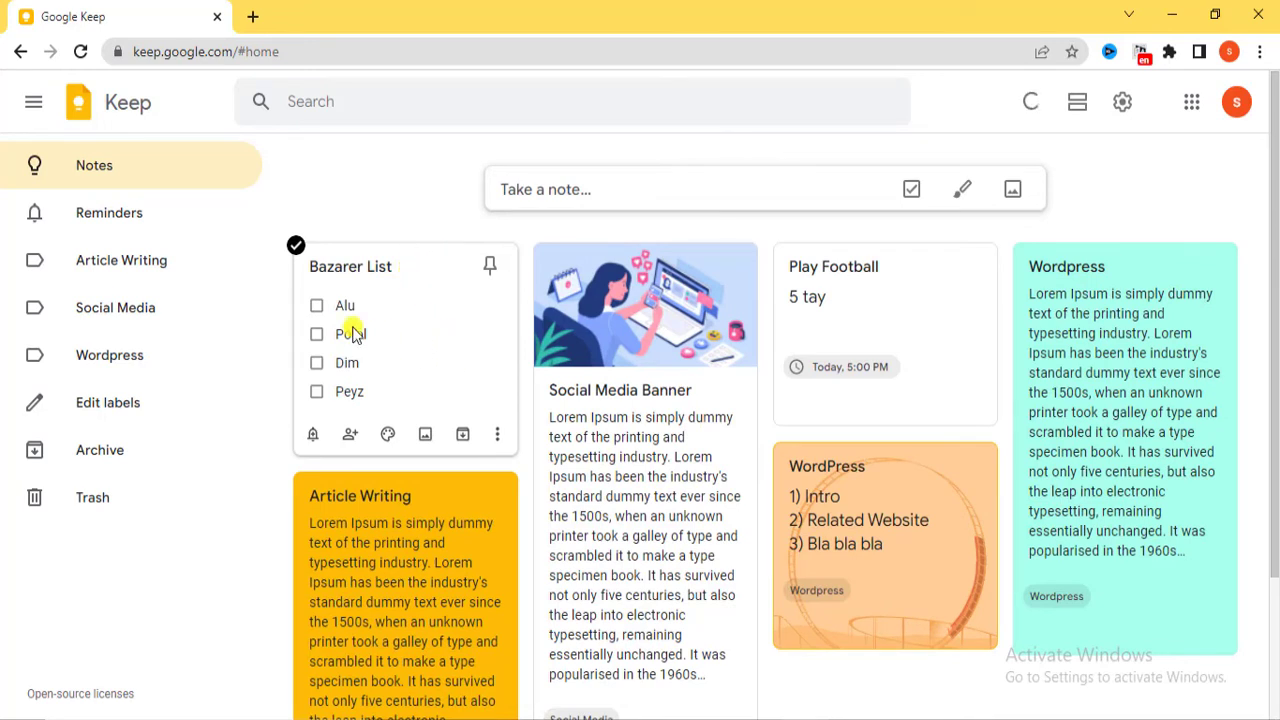
Step: Tick off all four items, Alu, Potol, Dim and Peyz, in the Bazarer List note
left_click(317, 307)
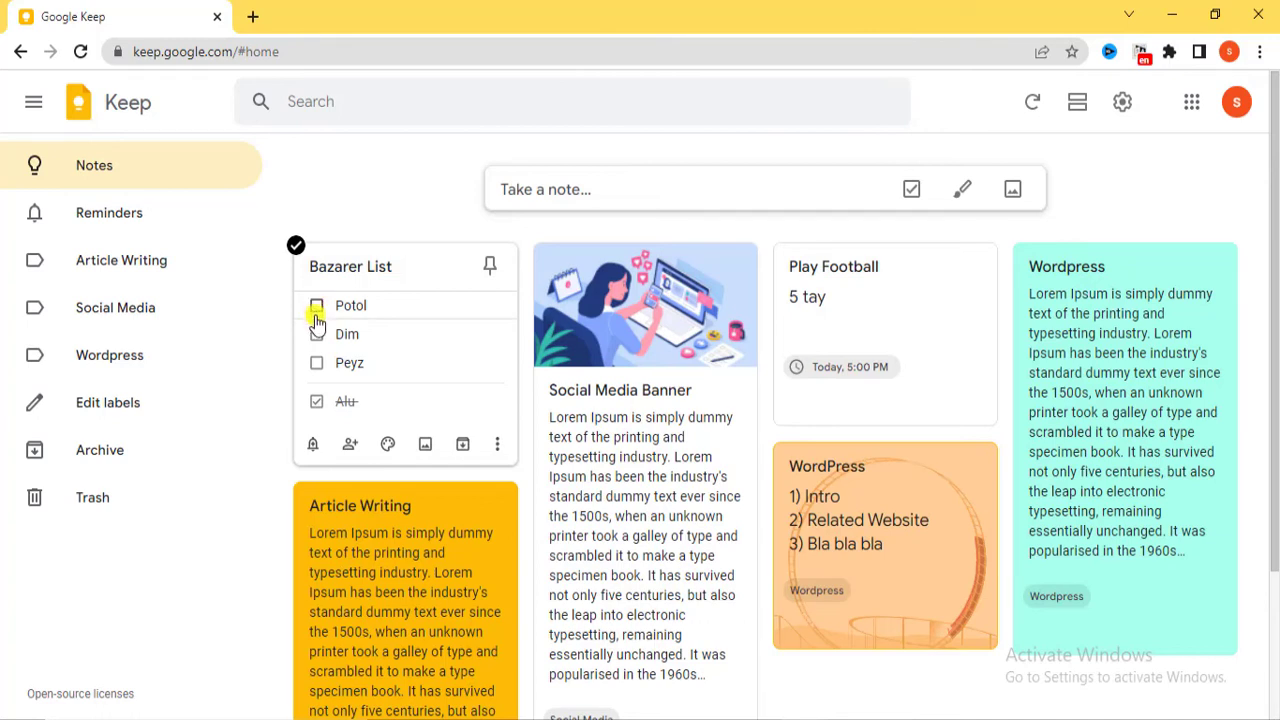
left_click(316, 318)
left_click(316, 333)
left_click(315, 308)
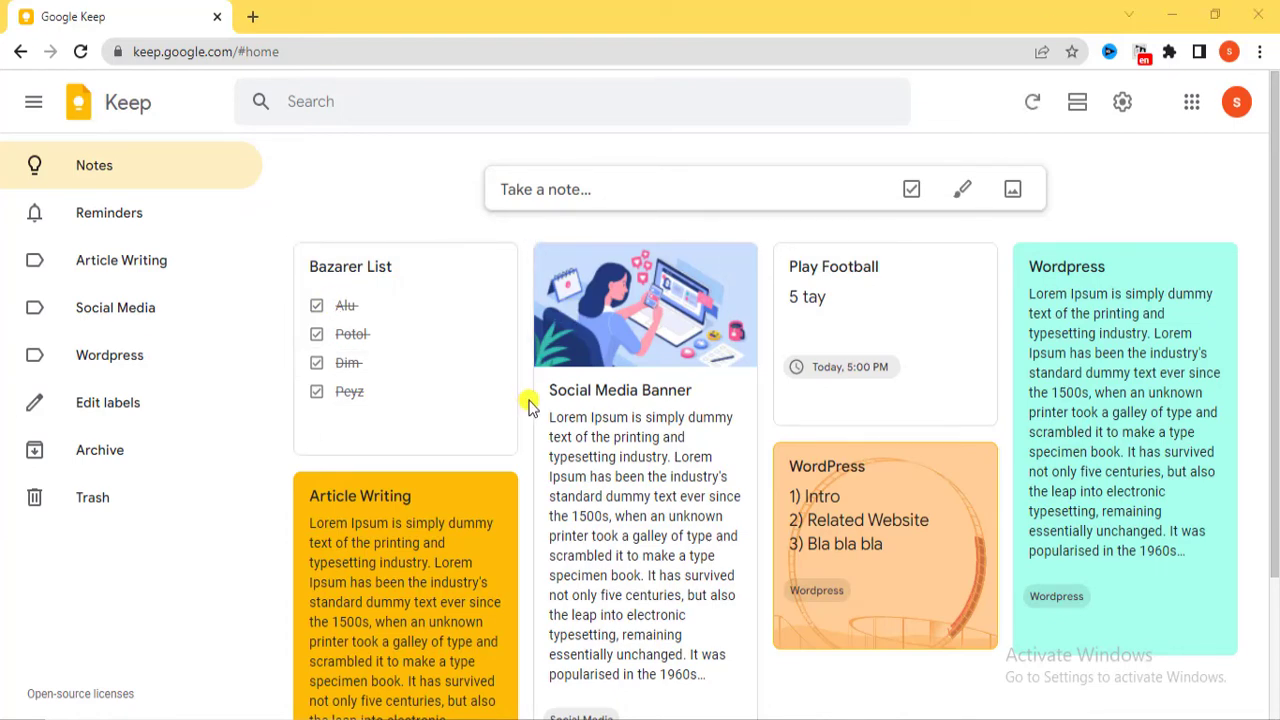
Step: Start a new note, add a drawing to it and dismiss the tip about long notes on the canvas
left_click(669, 194)
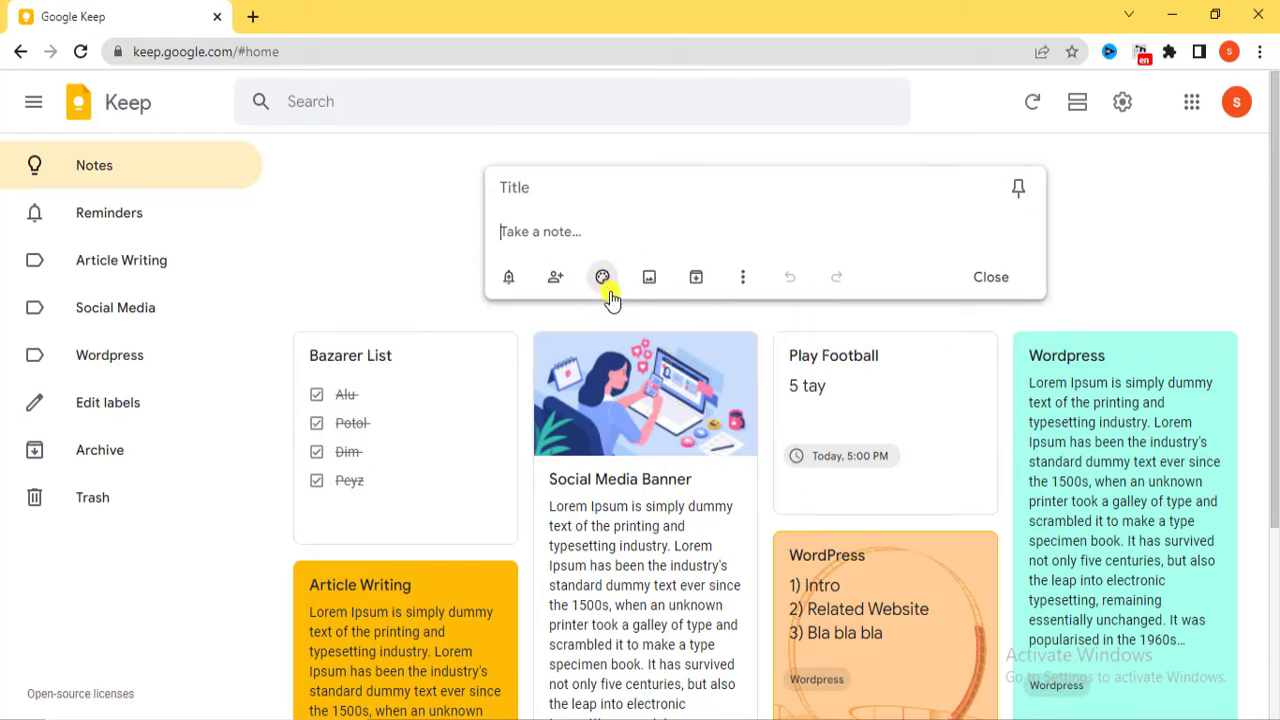
left_click(745, 280)
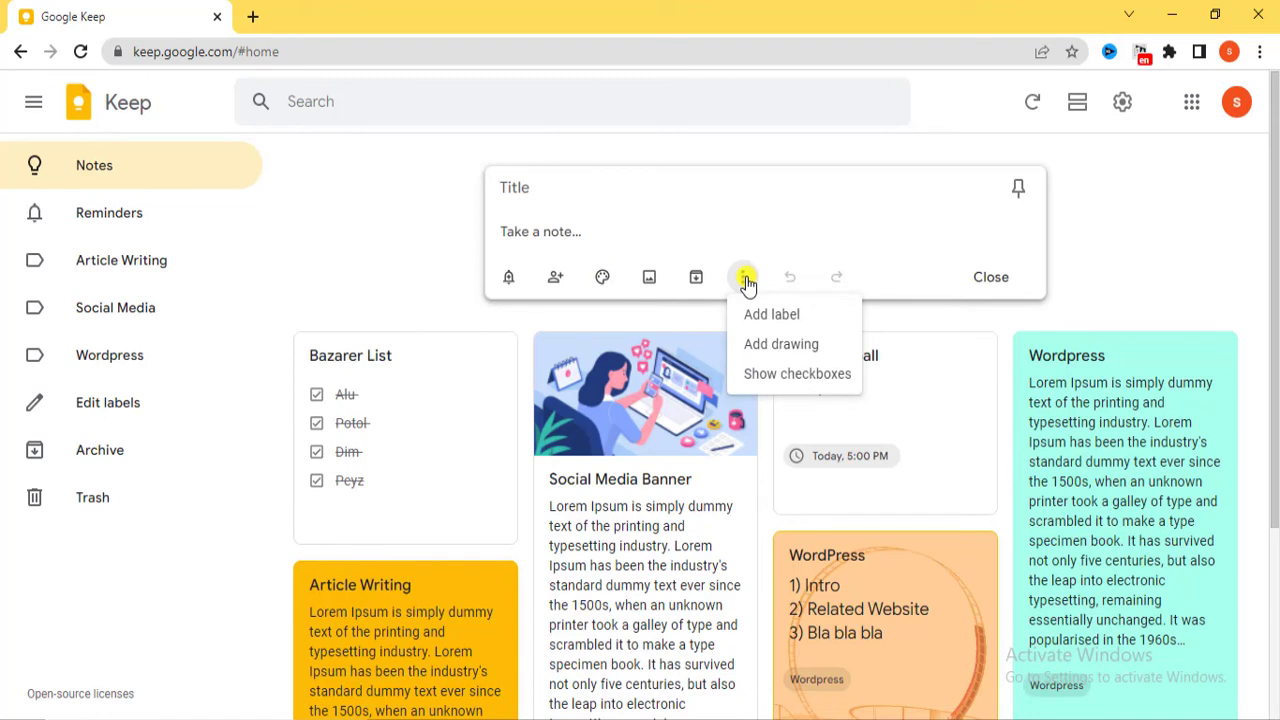
left_click(712, 219)
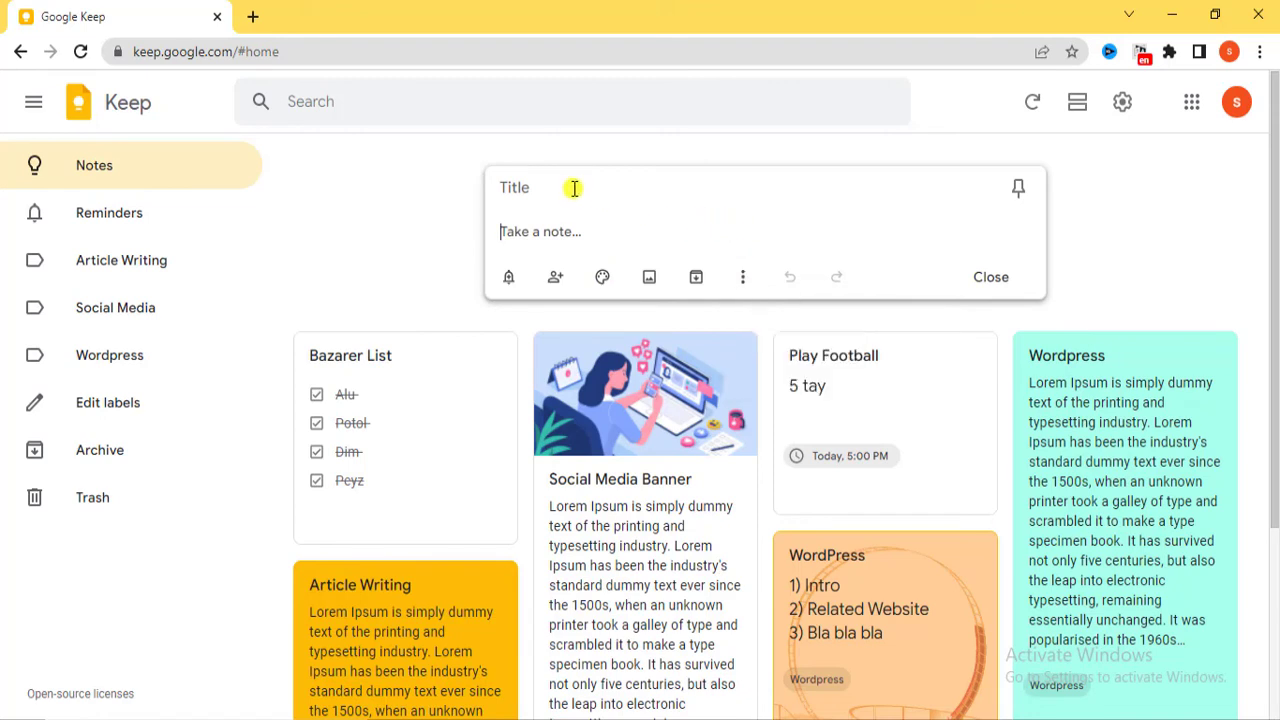
left_click(742, 280)
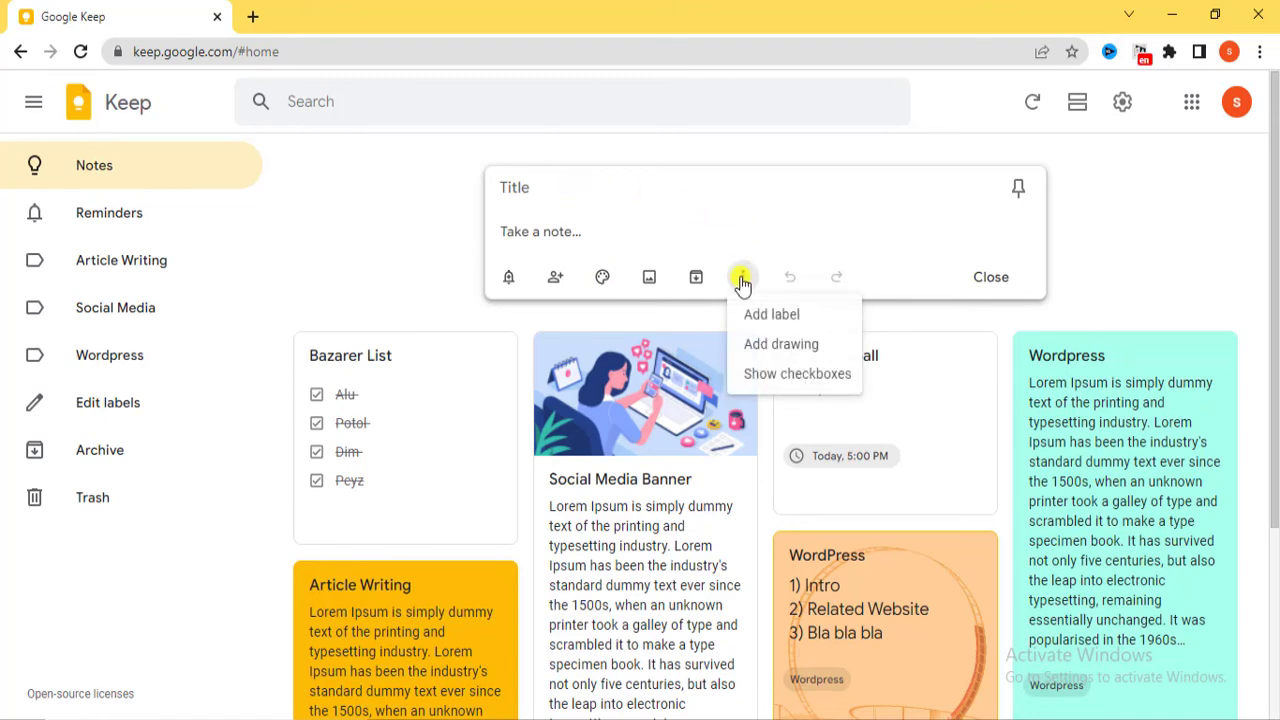
left_click(790, 350)
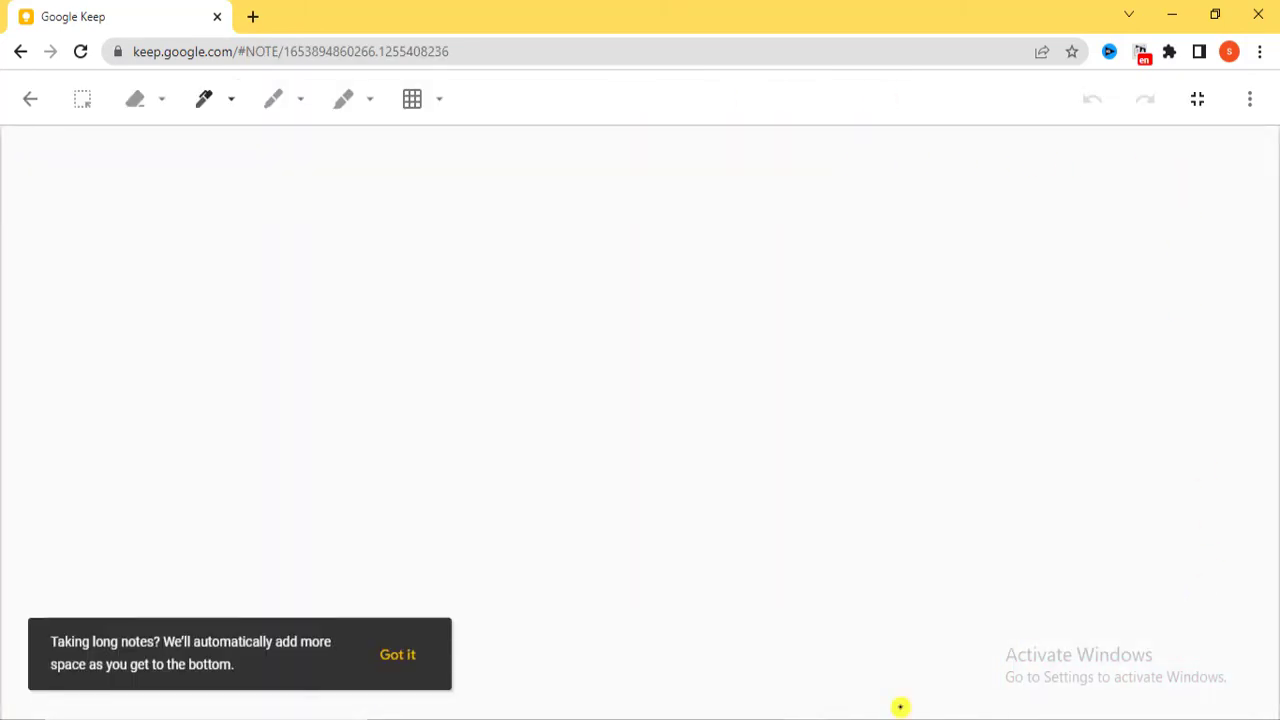
left_click(398, 656)
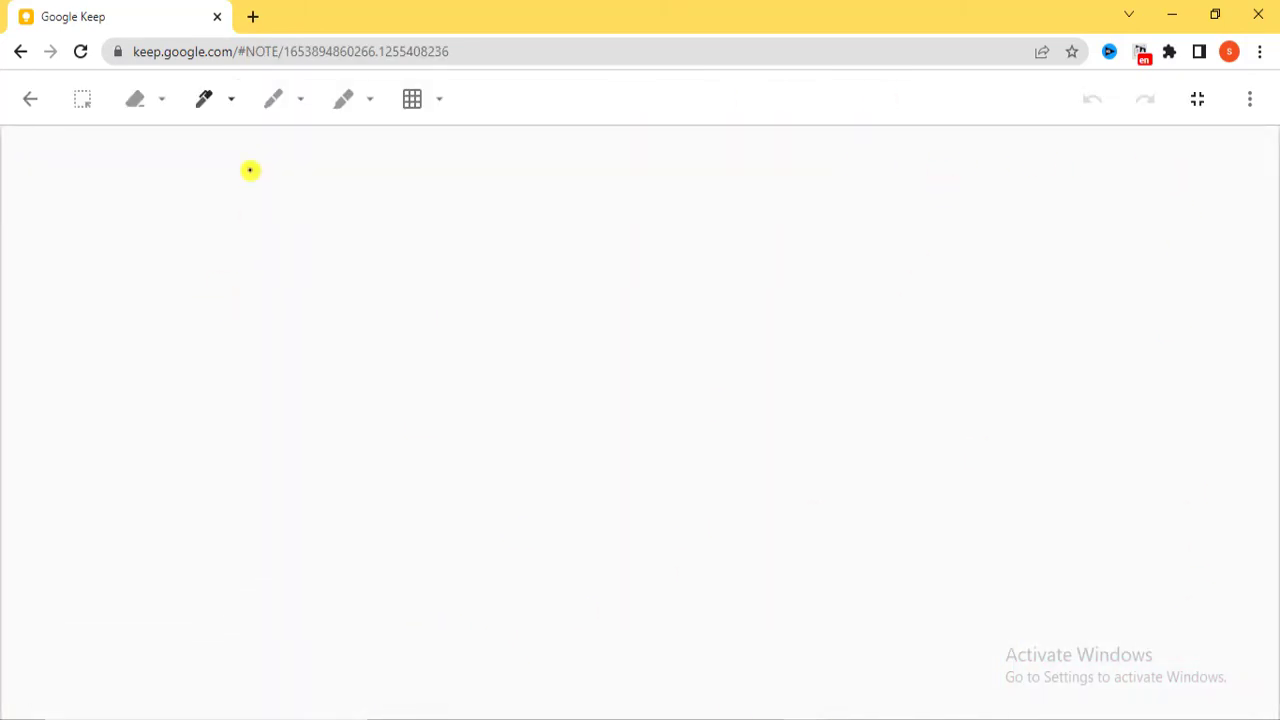
Step: Set the black pen to the sixth thickness and look through the marker, highlighter and eraser options
left_click(211, 98)
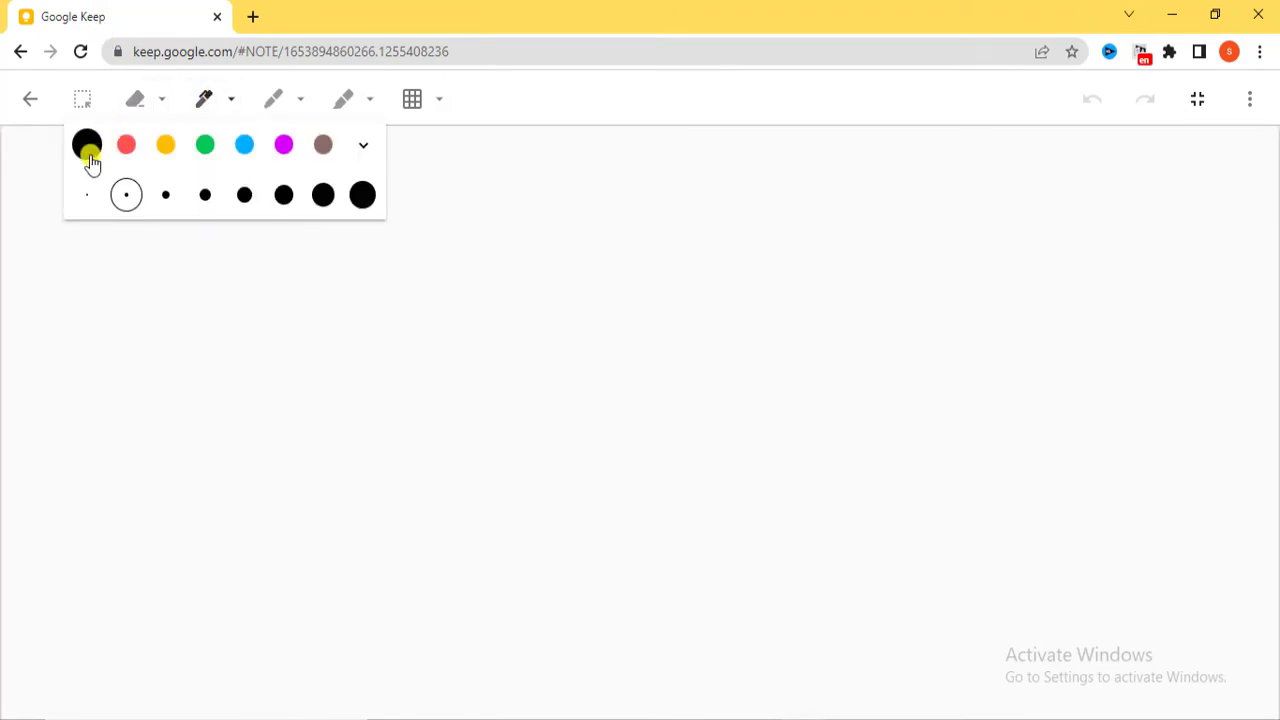
left_click(283, 195)
left_click(287, 99)
left_click(299, 99)
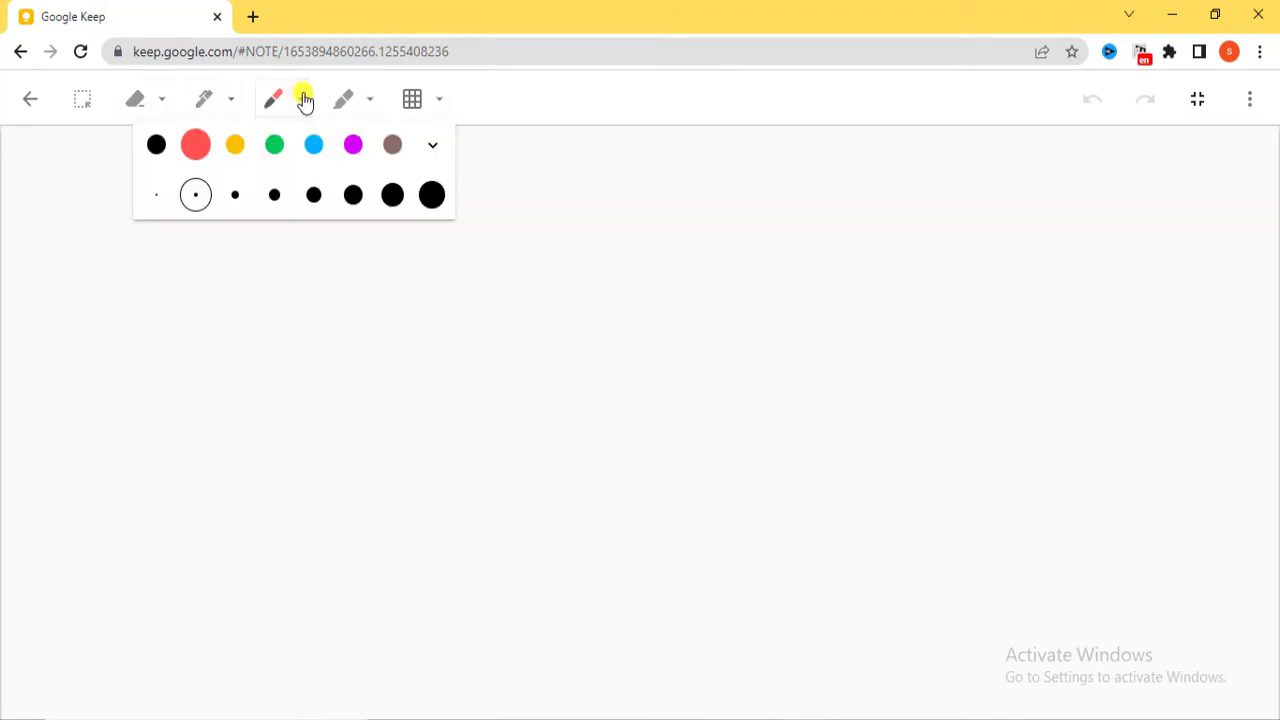
left_click(369, 99)
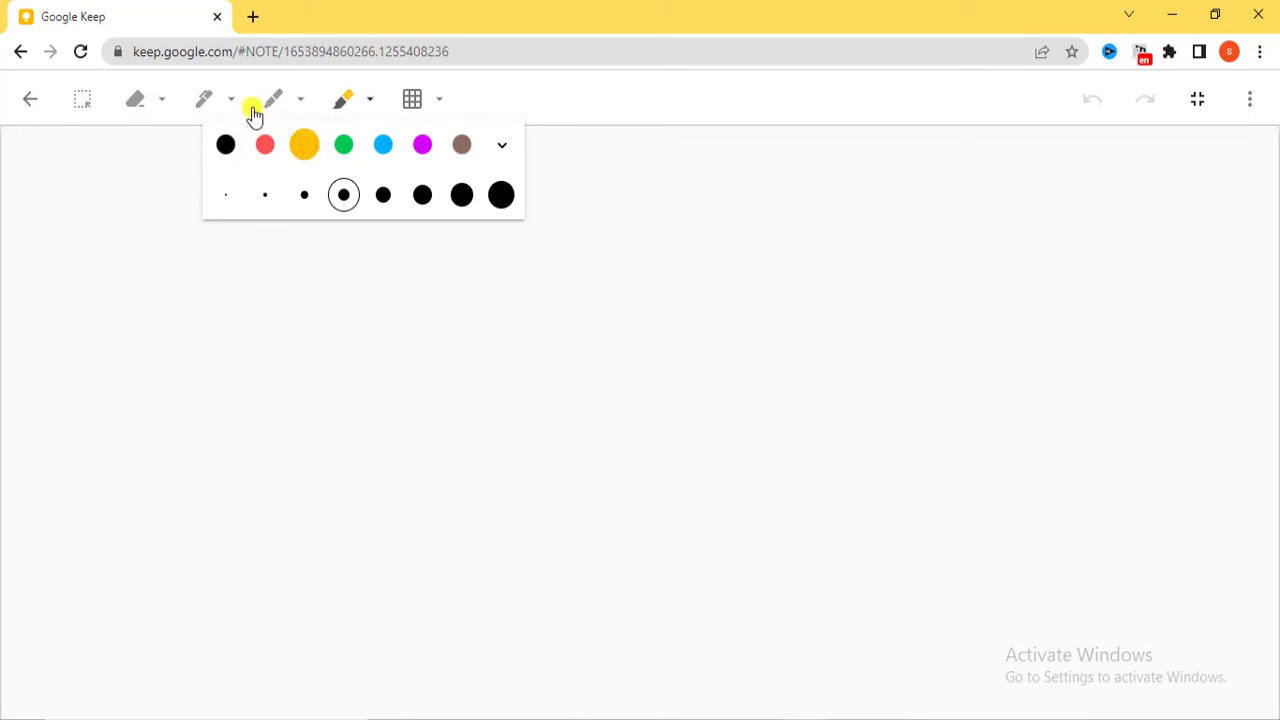
left_click(206, 100)
left_click(145, 106)
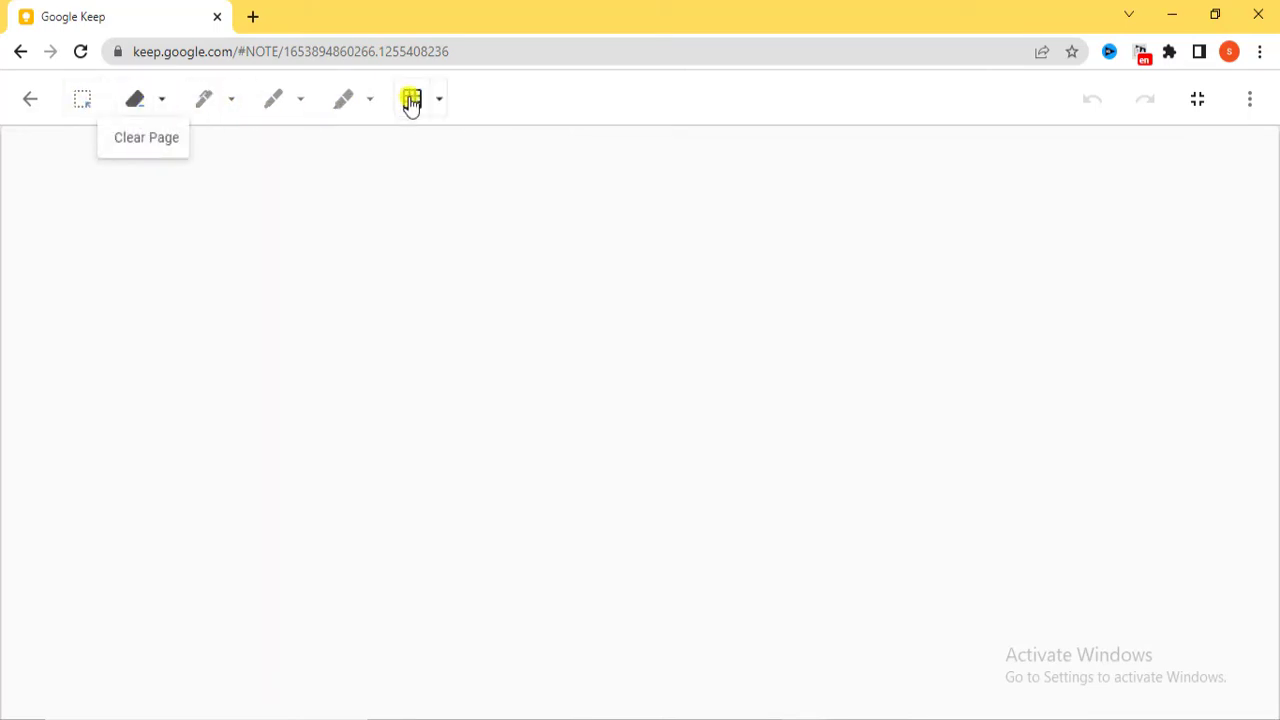
Step: Try the Square, Dots and Rules grids on the drawing canvas, and set the grid back to None
left_click(446, 101)
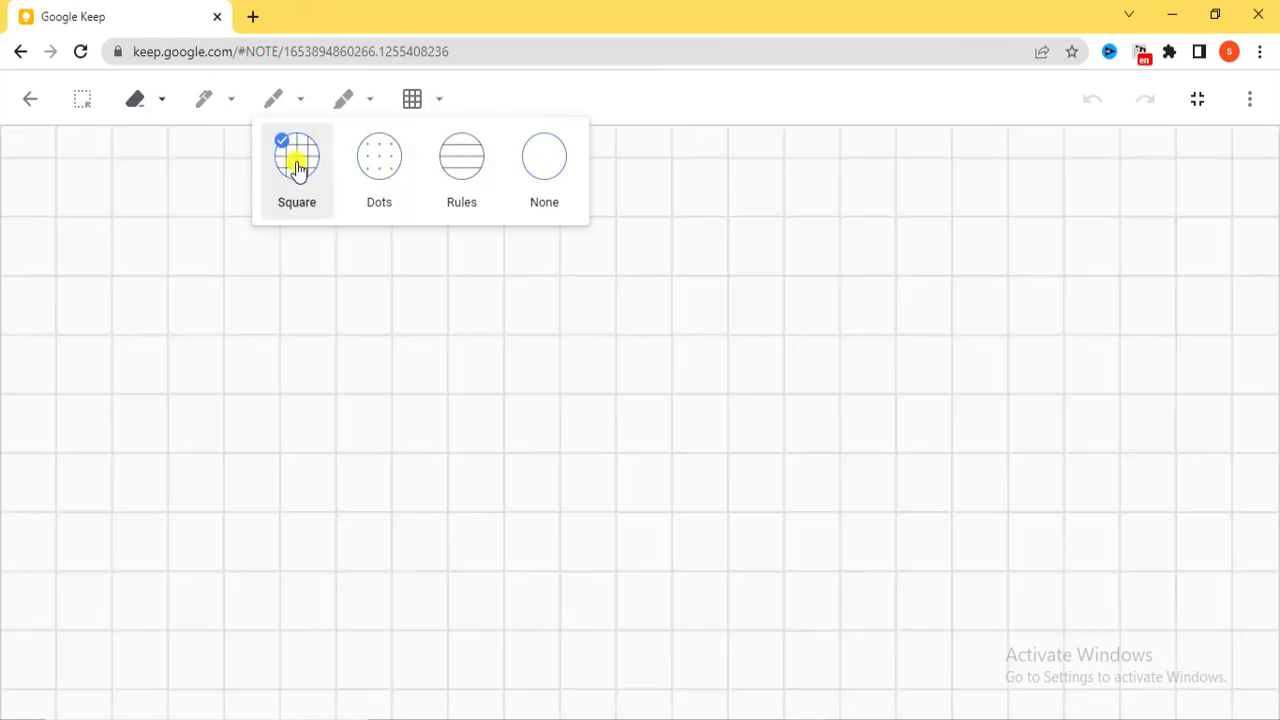
left_click(396, 186)
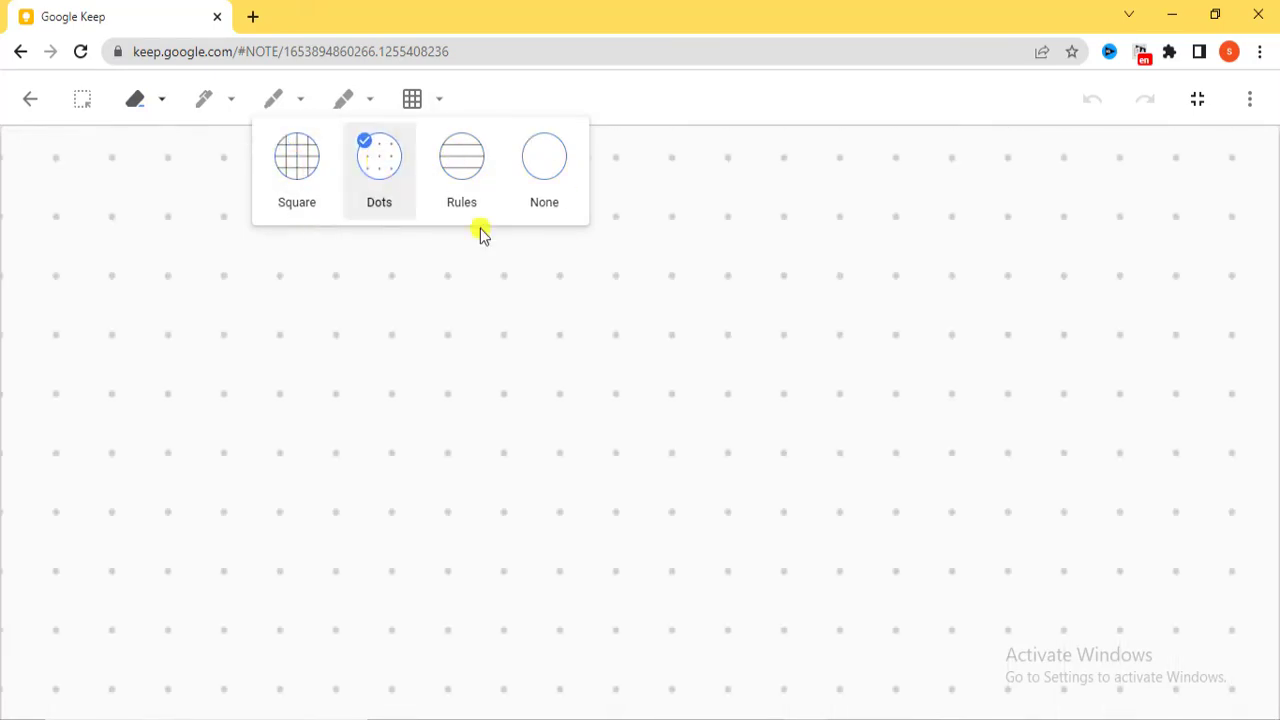
left_click(478, 166)
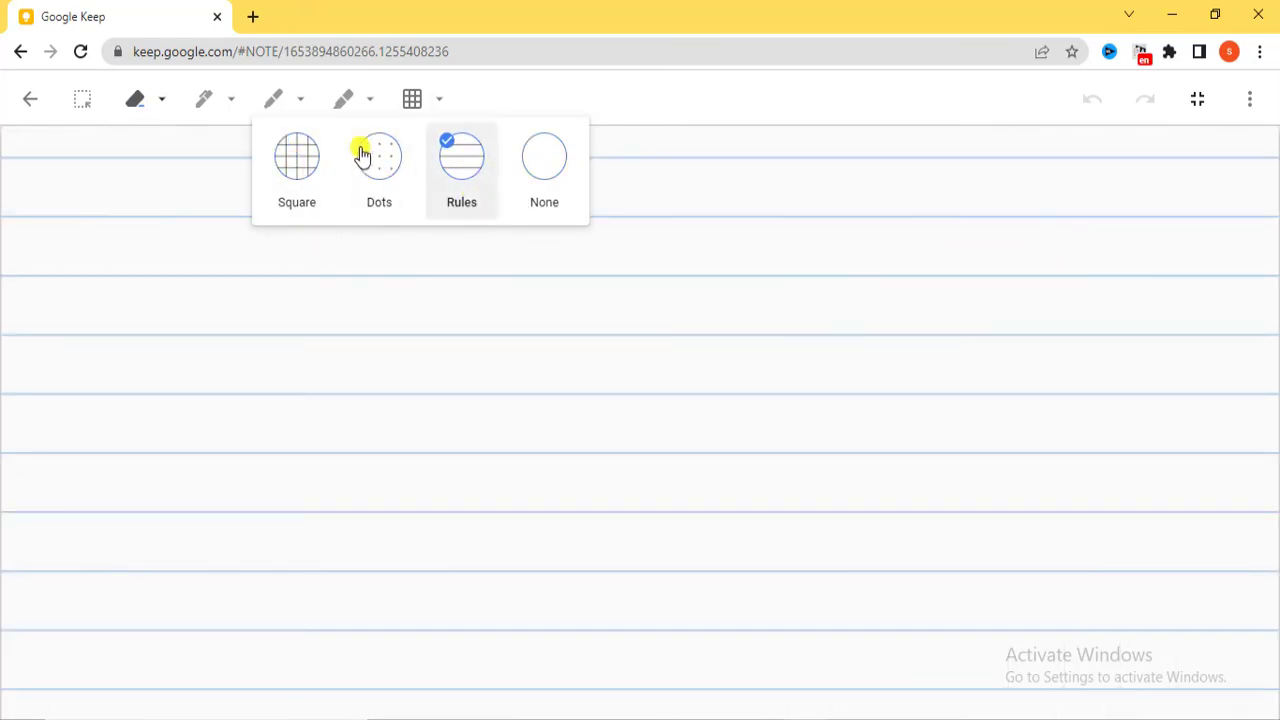
left_click(567, 173)
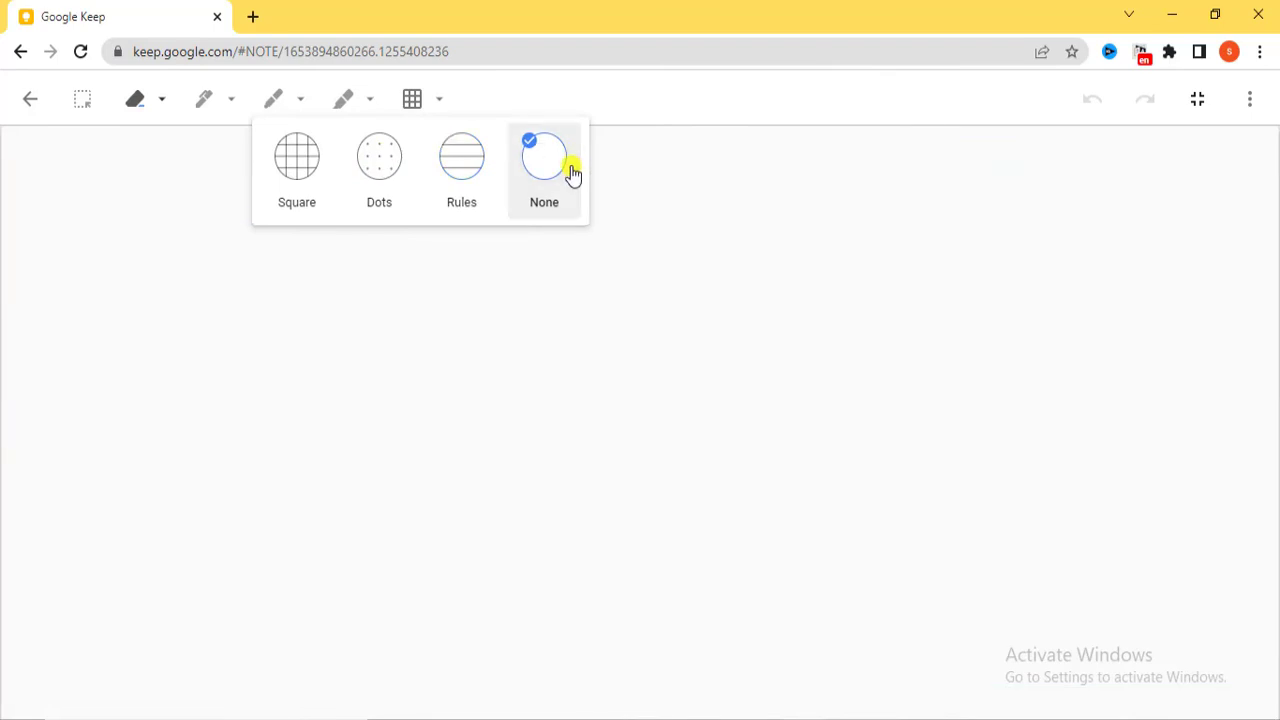
Step: Sketch jagged mountain outlines and horizontal lines across the canvas with the thick black pen, and clear the page
left_click(205, 102)
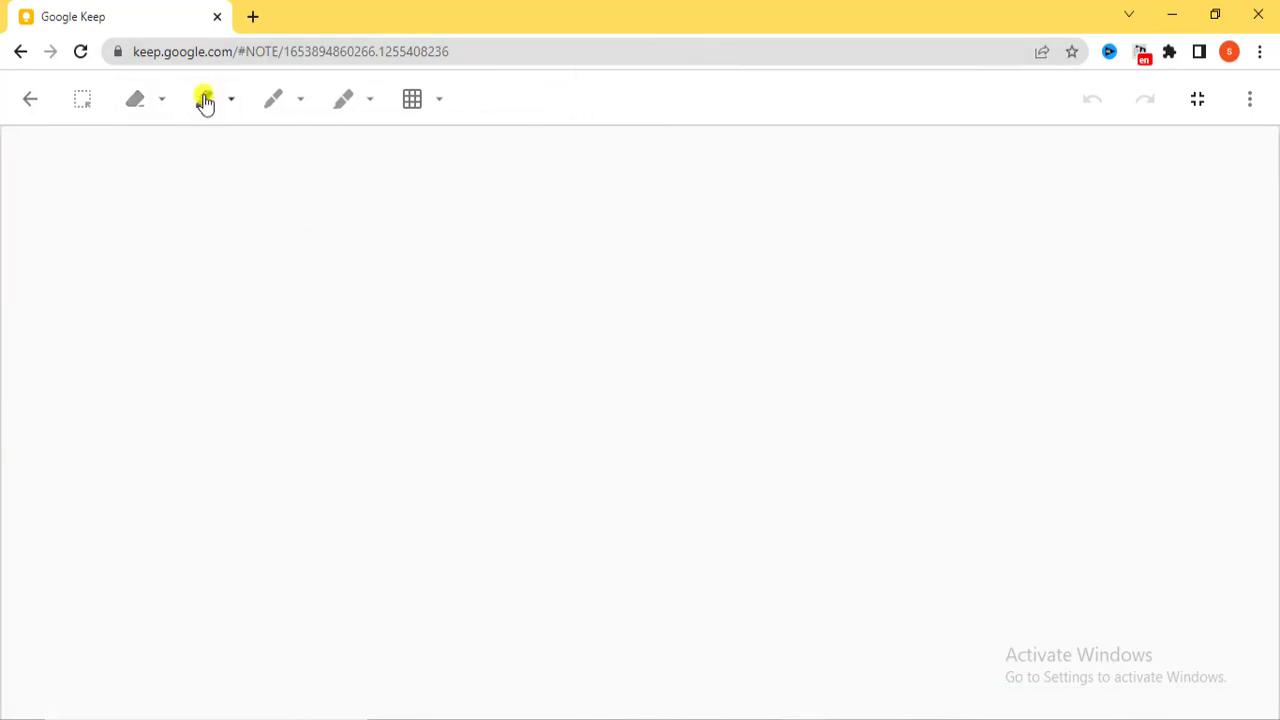
left_click(232, 106)
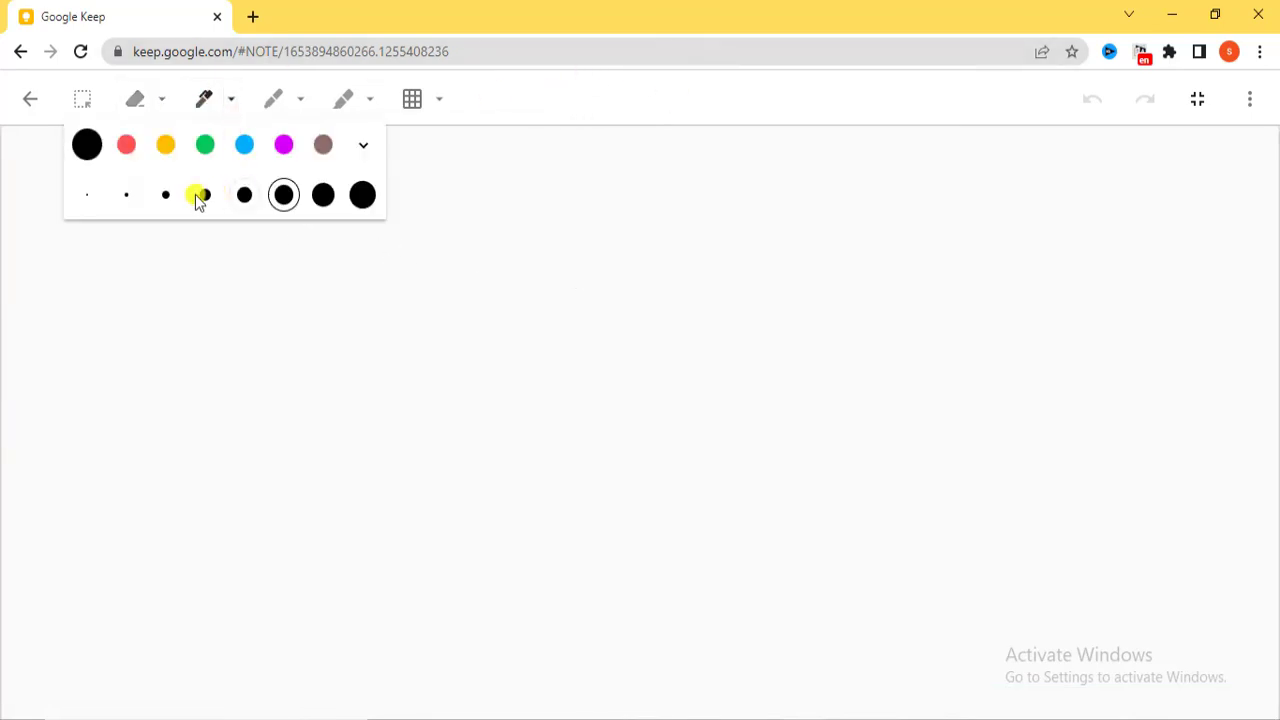
left_click(537, 139)
mouse_move(117, 409)
left_mouse_down()
mouse_move(983, 343)
mouse_move(1214, 349)
left_mouse_up()
mouse_move(250, 384)
left_mouse_down()
mouse_move(361, 260)
mouse_move(451, 300)
mouse_move(569, 291)
mouse_move(671, 246)
mouse_move(778, 254)
mouse_move(900, 346)
mouse_move(997, 226)
mouse_move(1085, 303)
left_mouse_up()
left_click_drag(262, 576, 1279, 580)
left_click_drag(452, 456, 583, 456)
left_click_drag(729, 445, 951, 431)
left_click_drag(1022, 438, 1206, 438)
left_click_drag(523, 561, 797, 537)
mouse_move(271, 591)
left_mouse_down()
mouse_move(526, 531)
mouse_move(726, 566)
mouse_move(871, 520)
mouse_move(1020, 500)
mouse_move(1232, 540)
left_mouse_up()
left_click_drag(335, 575, 5, 598)
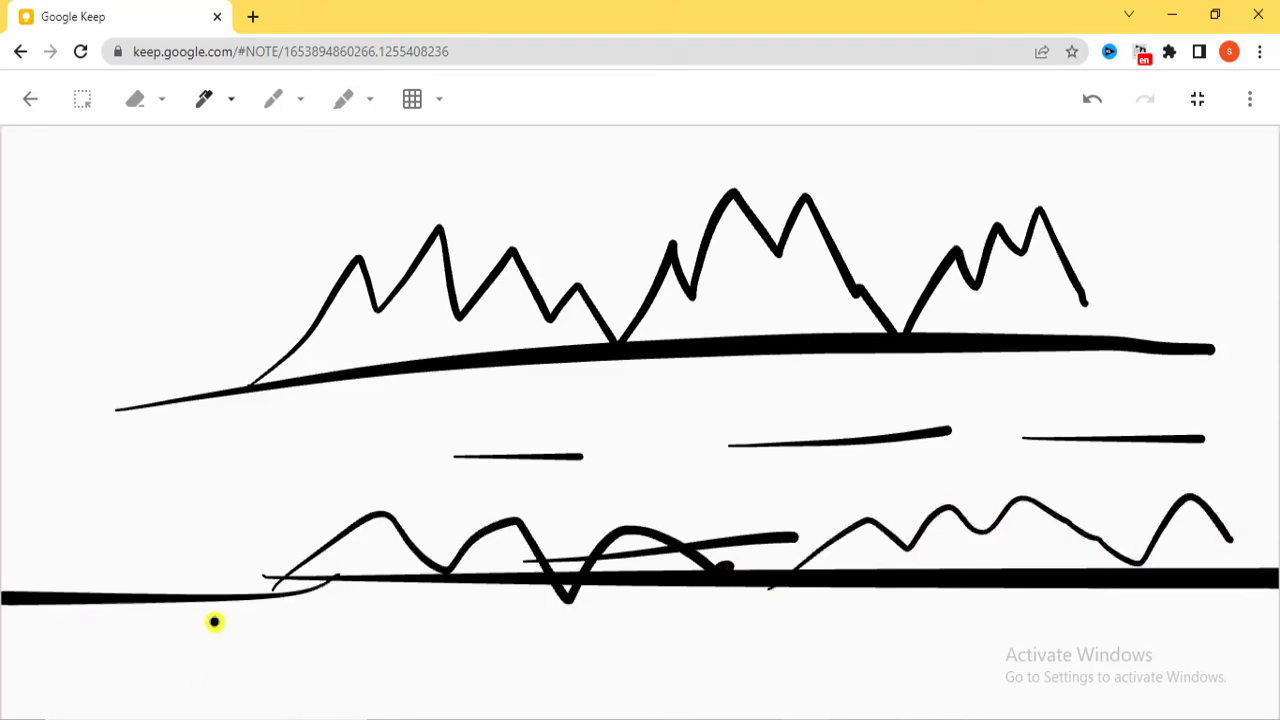
left_click_drag(156, 404, 2, 377)
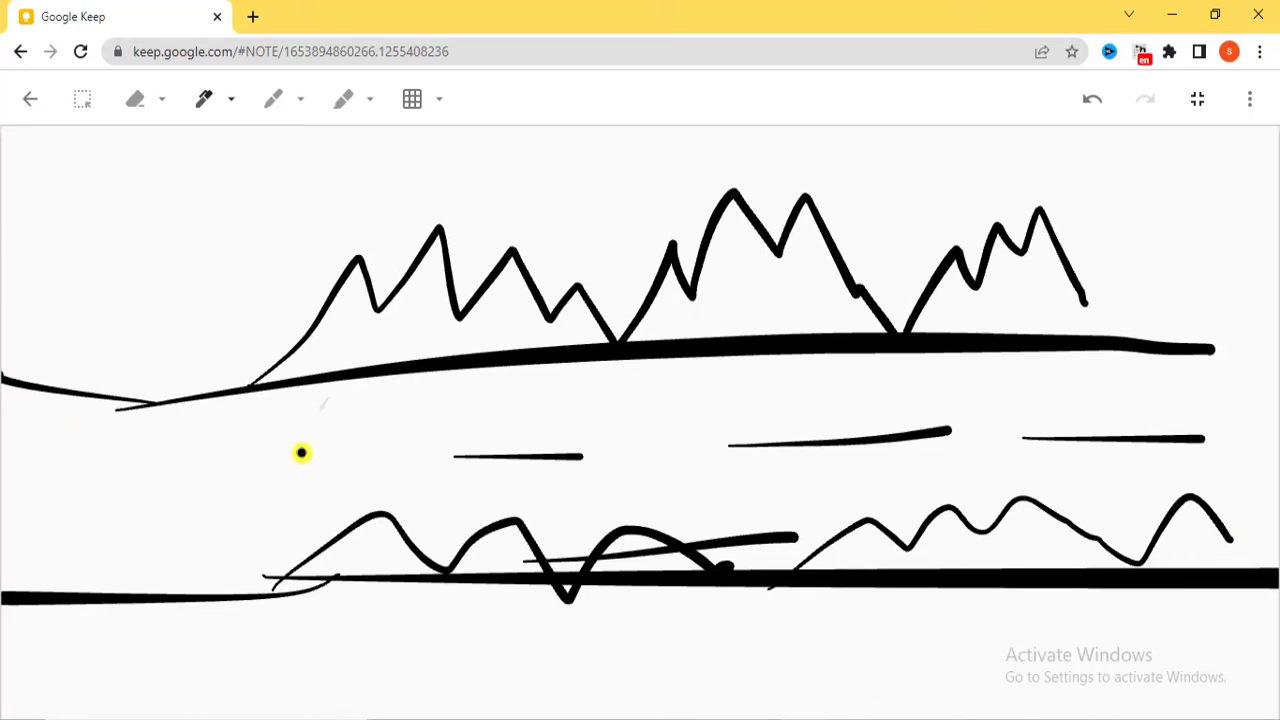
left_click_drag(327, 398, 250, 652)
left_click(161, 102)
left_click(163, 137)
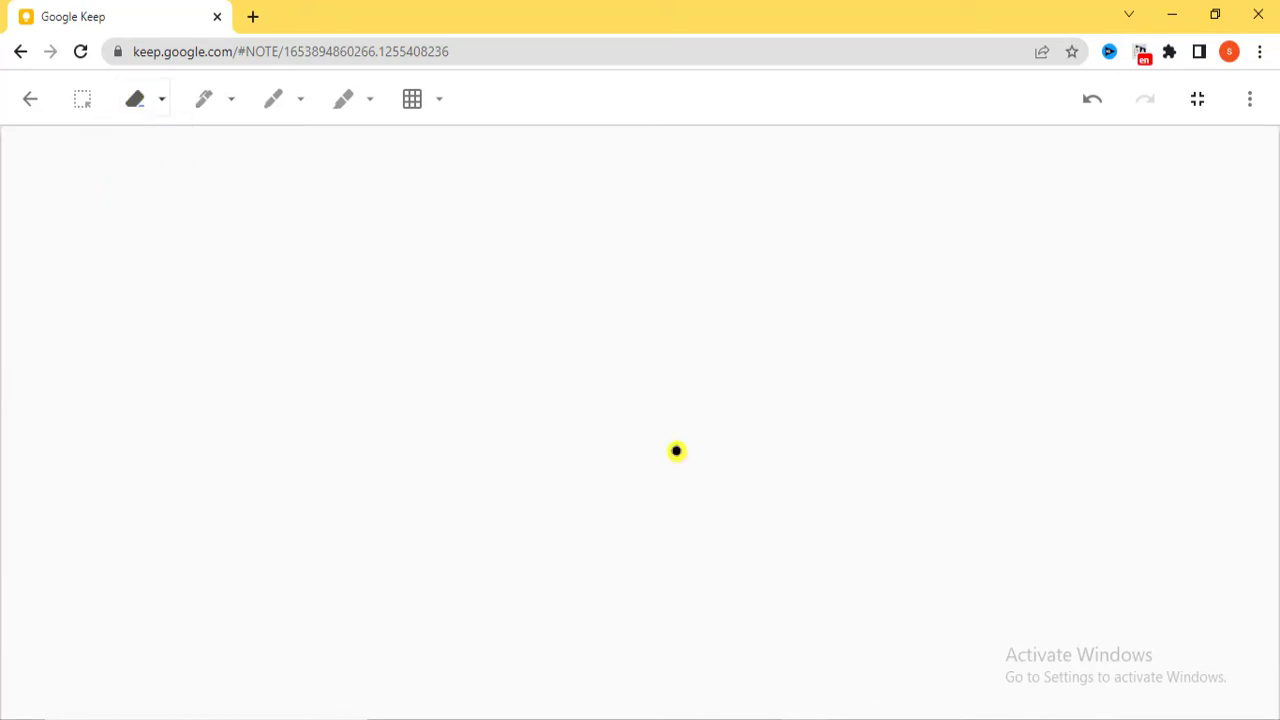
Step: Set the black pen to the second-smallest thickness and draw a rectangle near the canvas's upper-left corner
left_click(342, 102)
left_click(161, 101)
left_click(231, 99)
left_click(127, 195)
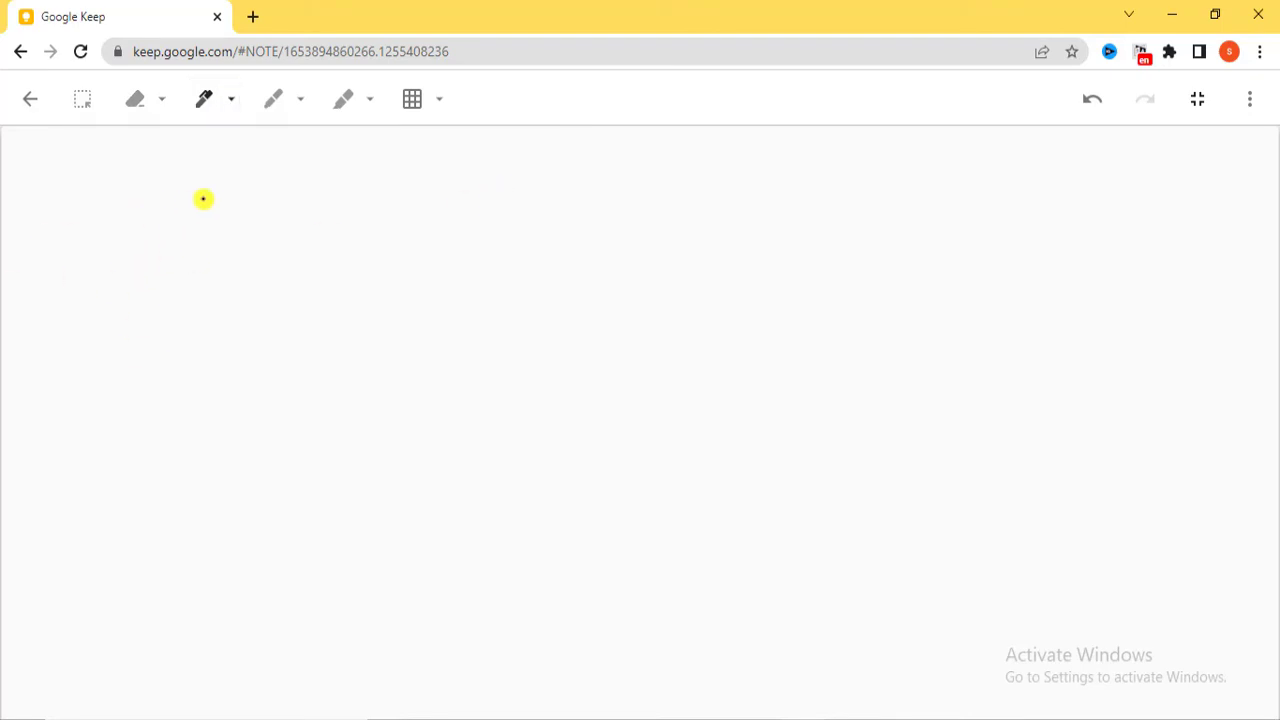
mouse_move(166, 208)
left_mouse_down()
mouse_move(263, 194)
mouse_move(380, 203)
mouse_move(309, 266)
mouse_move(154, 241)
mouse_move(161, 214)
left_mouse_up()
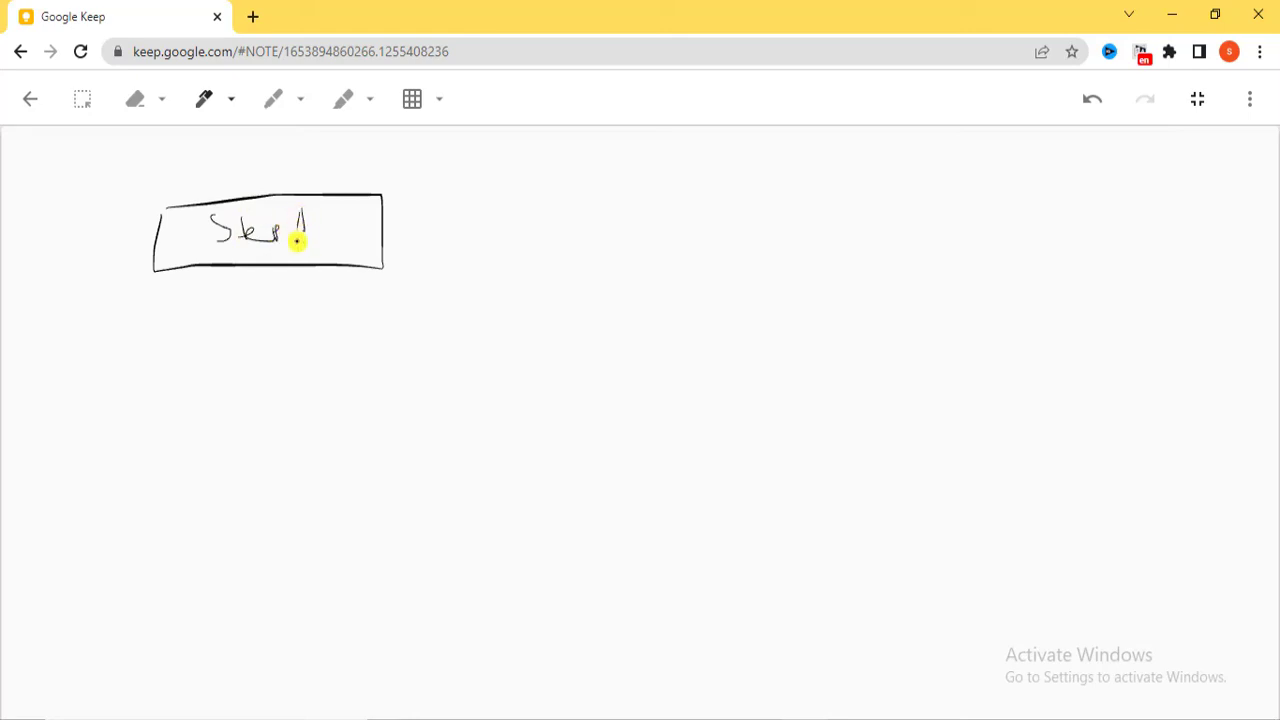
Step: Draw an arrow and two curved lines from the rectangle to three circles, with a thick curve extending from the lowest circle
left_click_drag(360, 229, 819, 240)
mouse_move(800, 218)
left_mouse_down()
mouse_move(814, 234)
mouse_move(782, 265)
left_mouse_up()
left_click_drag(860, 250, 848, 210)
mouse_move(340, 258)
left_mouse_down()
mouse_move(734, 426)
mouse_move(754, 371)
left_mouse_up()
mouse_move(257, 257)
left_mouse_down()
mouse_move(337, 494)
mouse_move(356, 503)
left_mouse_up()
mouse_move(405, 462)
left_mouse_down()
mouse_move(500, 509)
mouse_move(165, 552)
left_mouse_up()
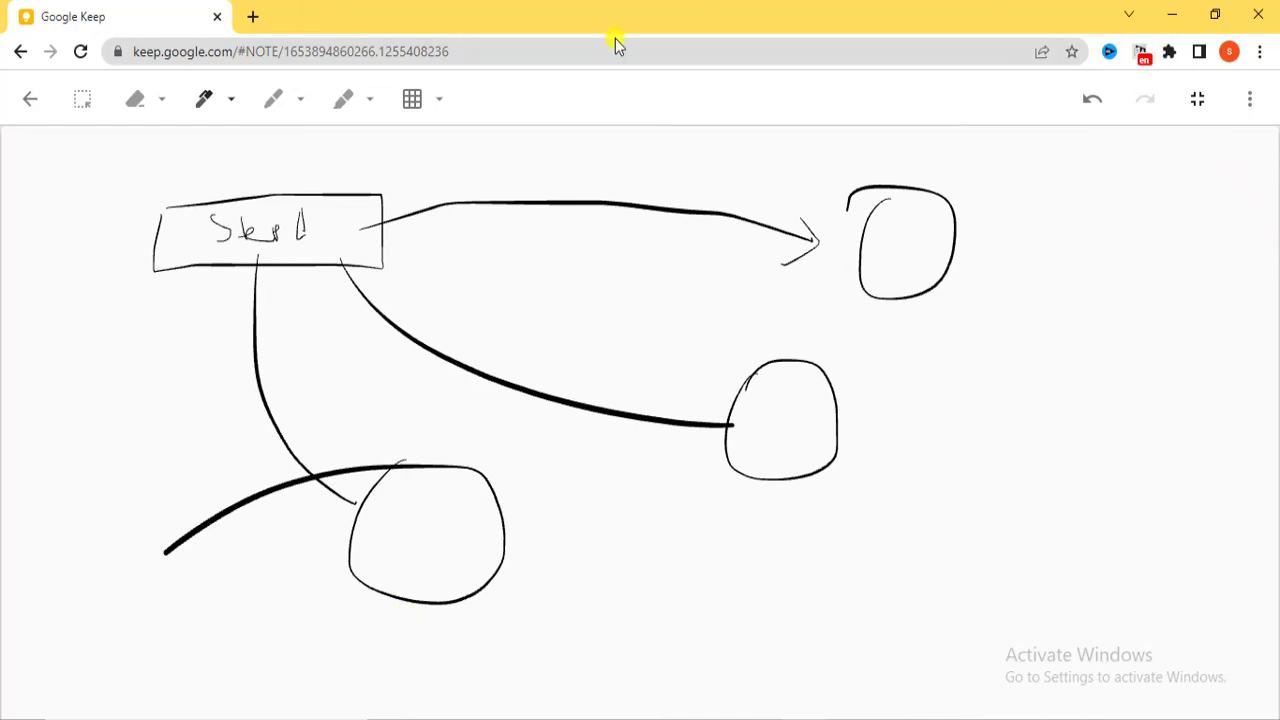
Step: Export the drawing as an image, open the downloaded ink.png to check it, and close the viewer
left_click(1248, 98)
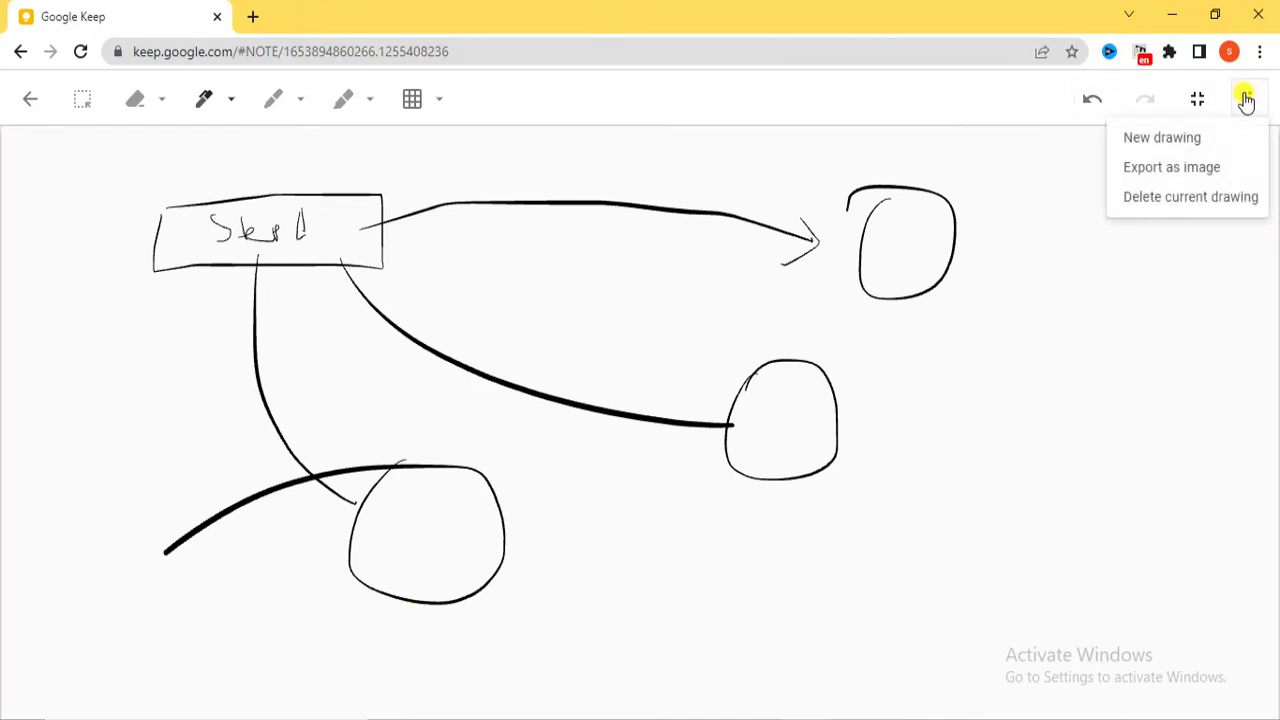
left_click(1182, 172)
left_click(16, 702)
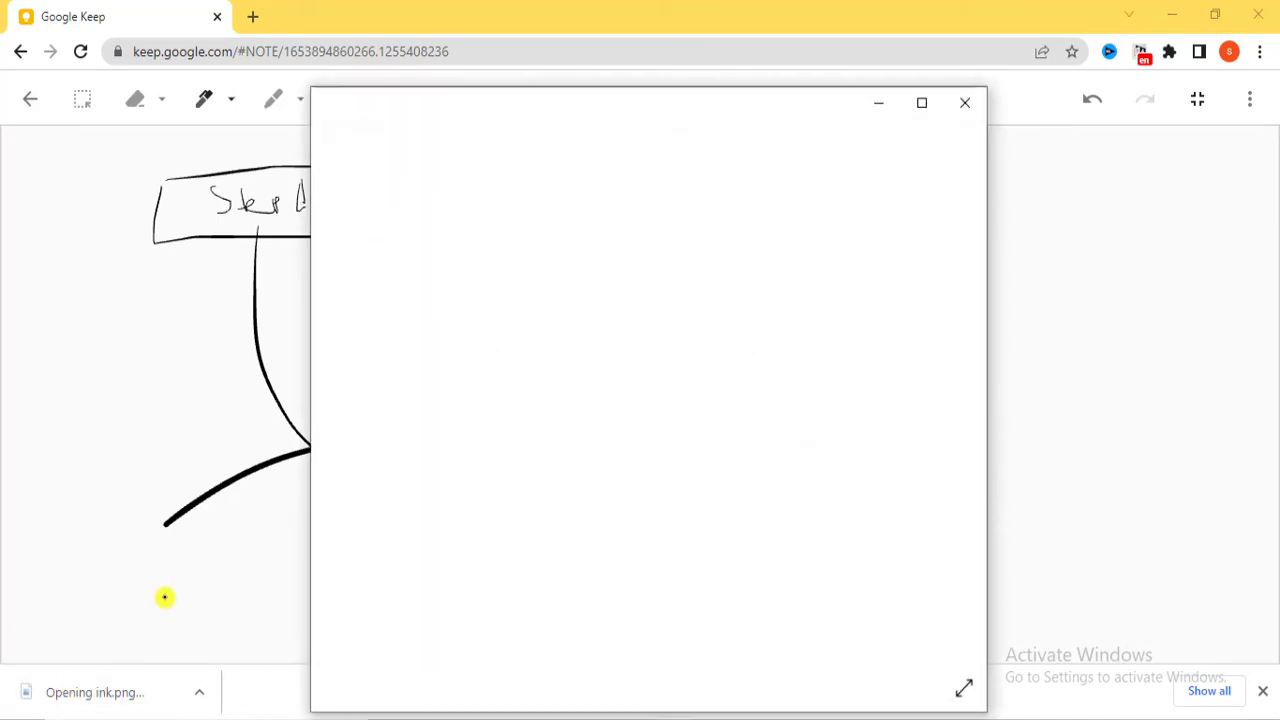
left_click(964, 106)
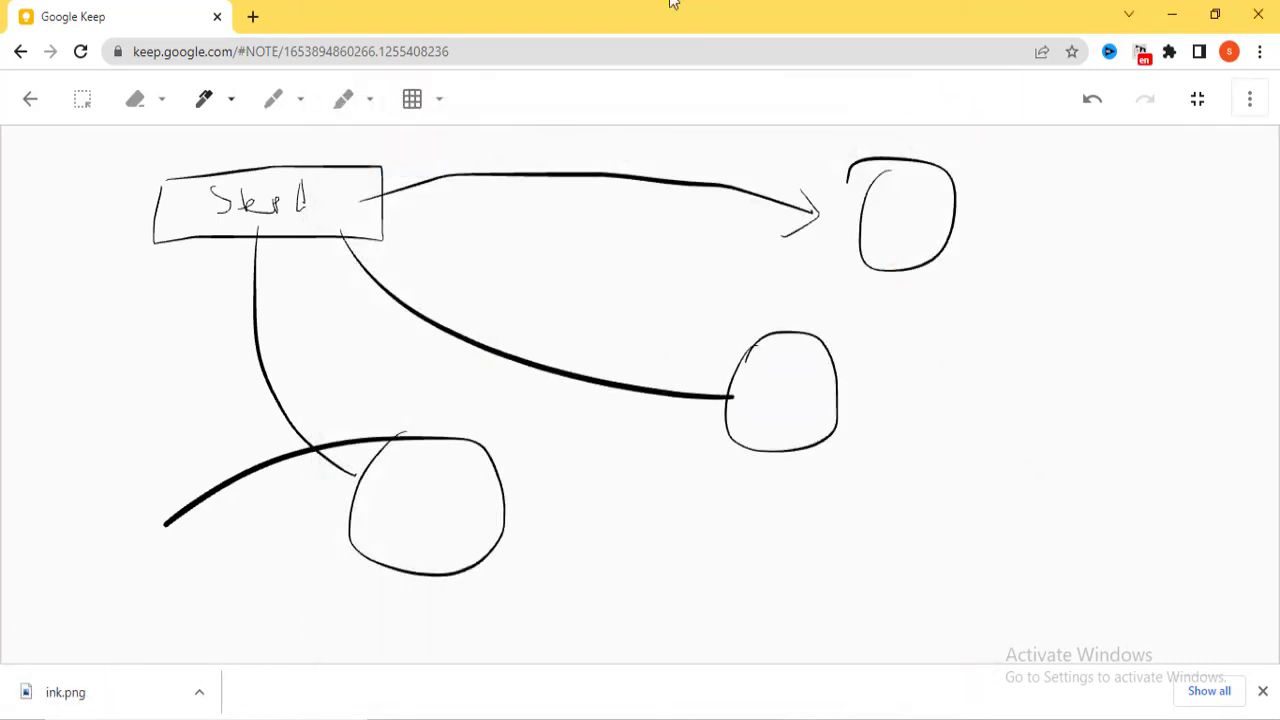
Step: Leave the drawing canvas, dismiss the tip about pinning notes, and close the drawing note
left_click(28, 98)
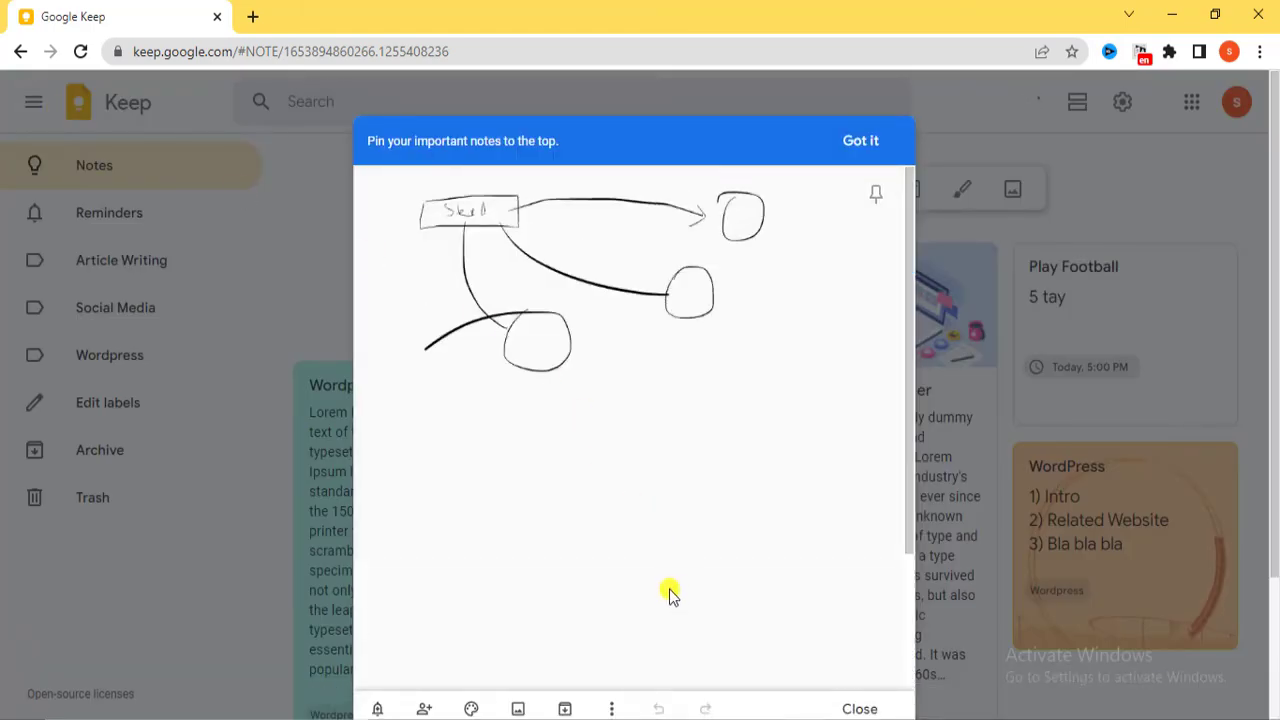
left_click(862, 142)
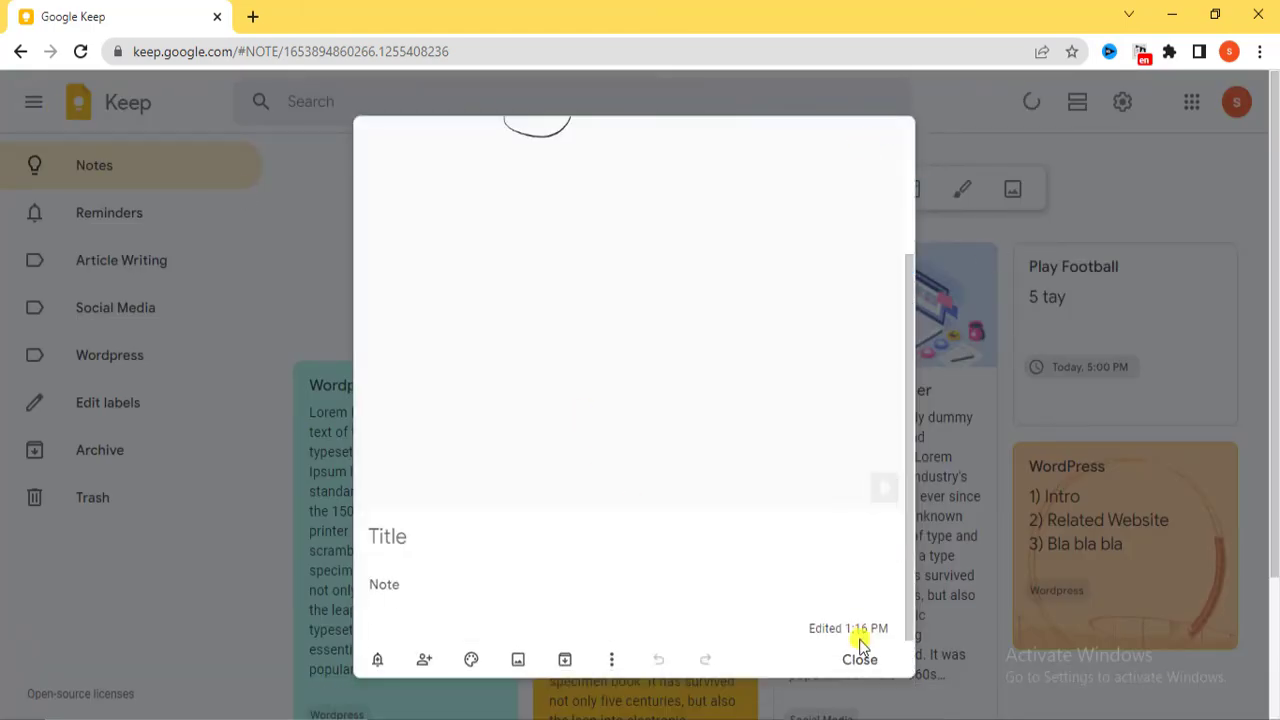
left_click(866, 668)
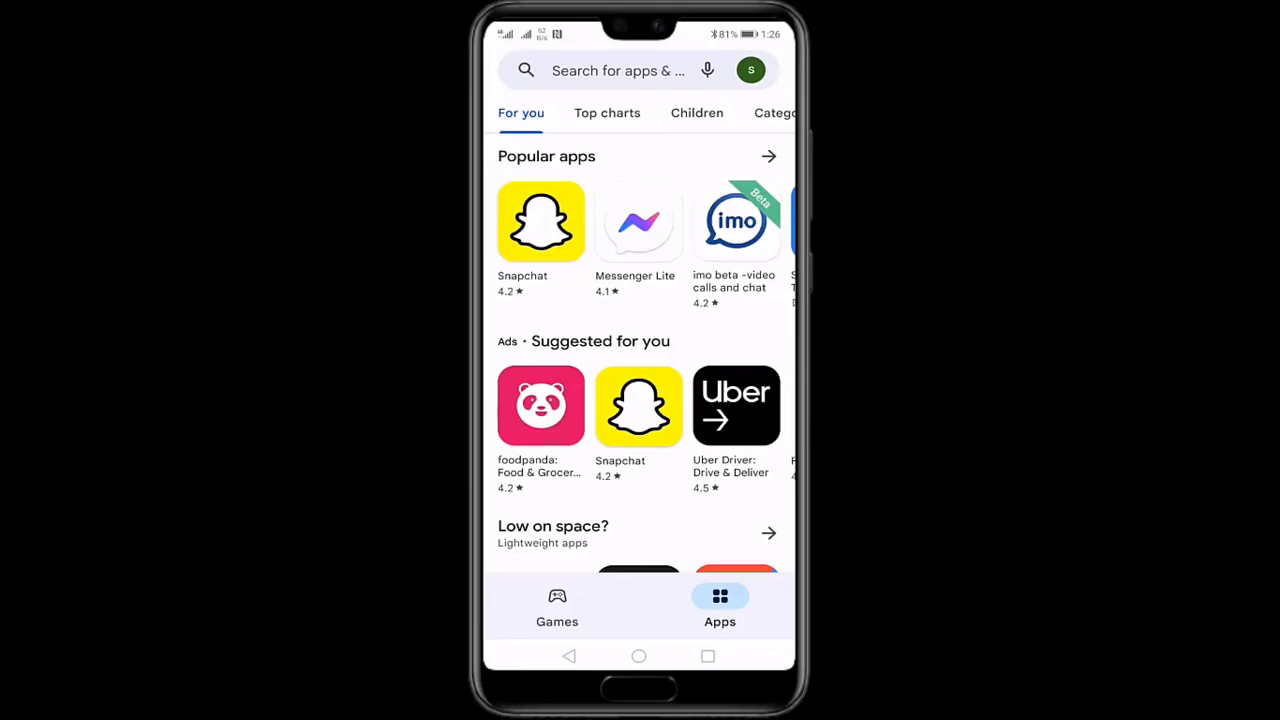
Step: In the phone's Play Store, search for "google keep", then install and open the Google Keep app
left_click(618, 70)
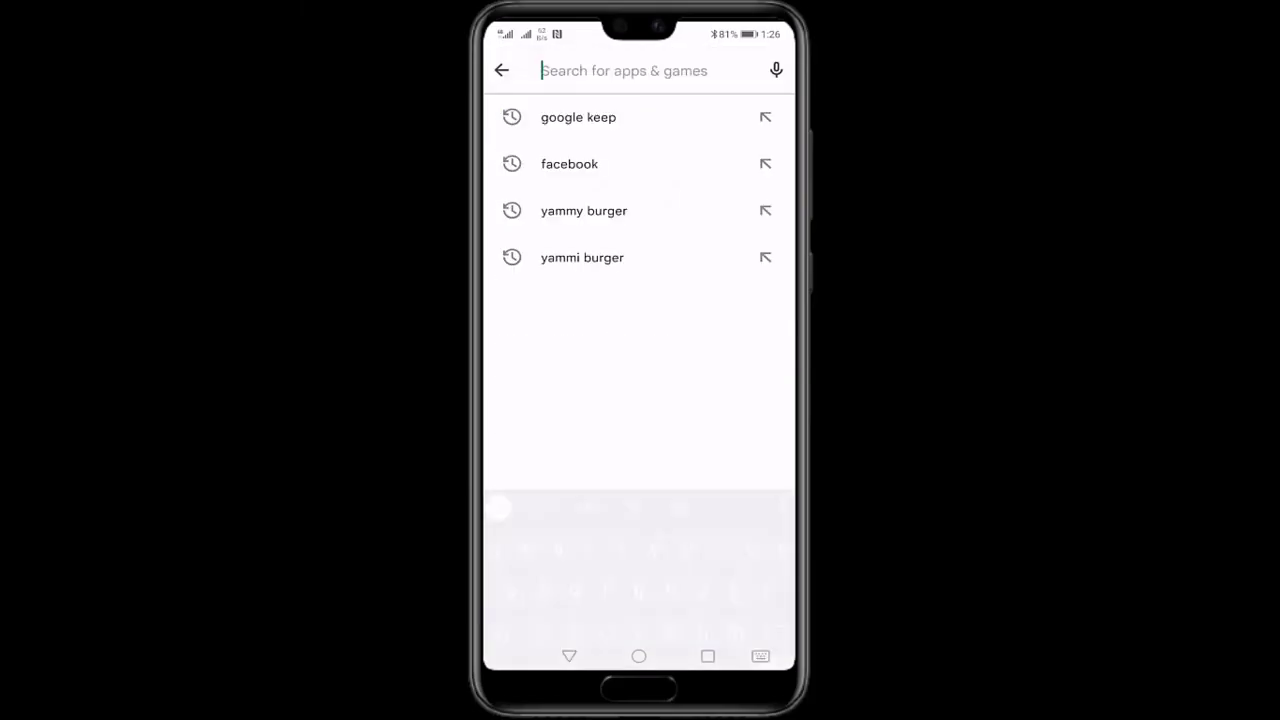
type("google")
left_click(578, 117)
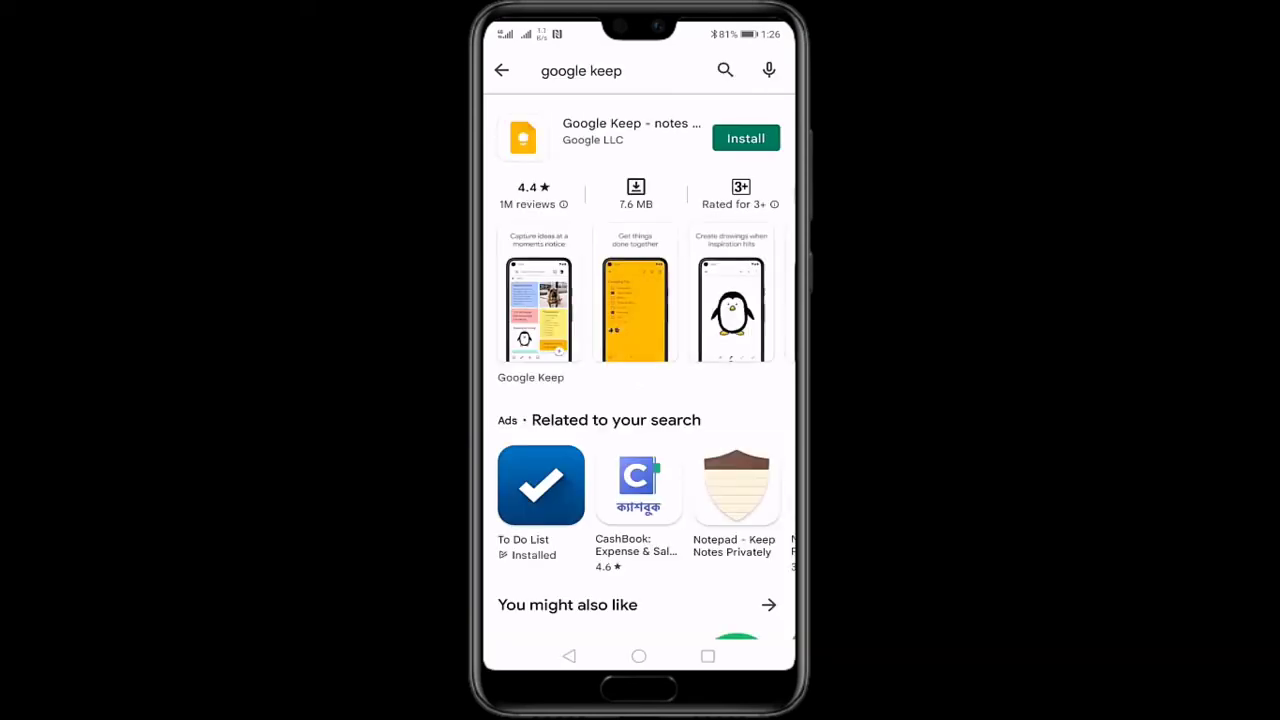
left_click(722, 131)
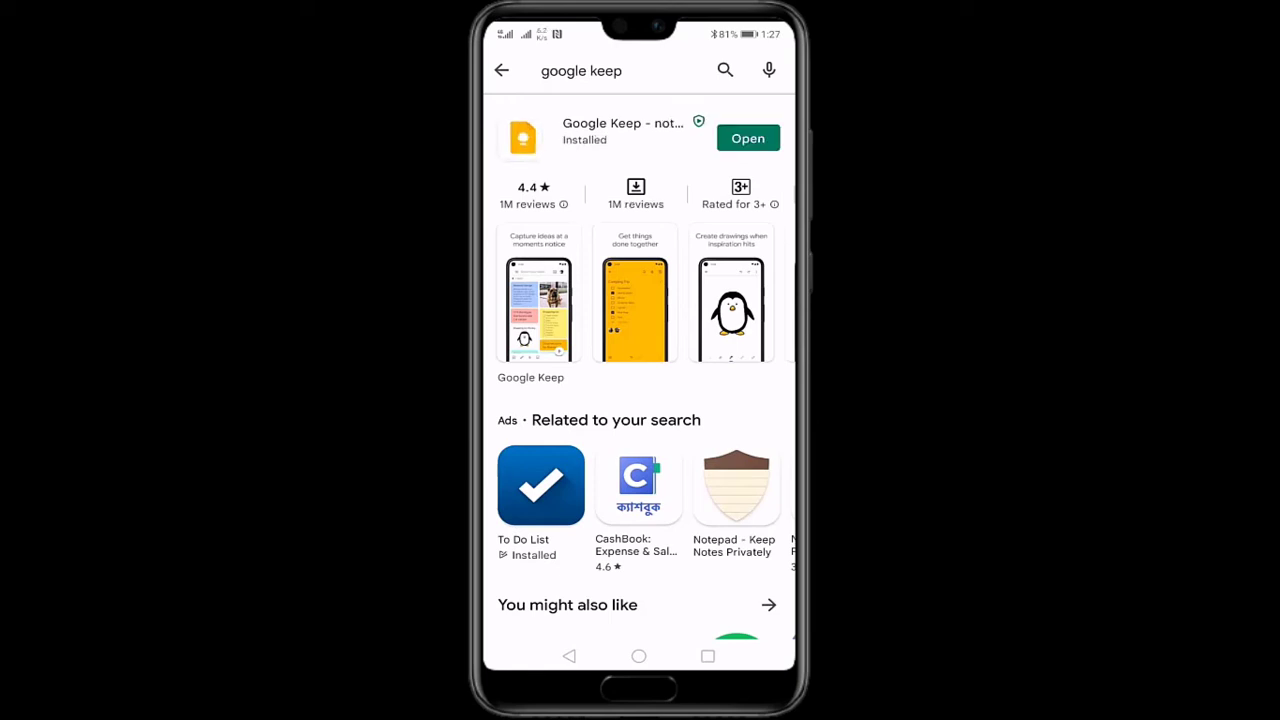
left_click(748, 139)
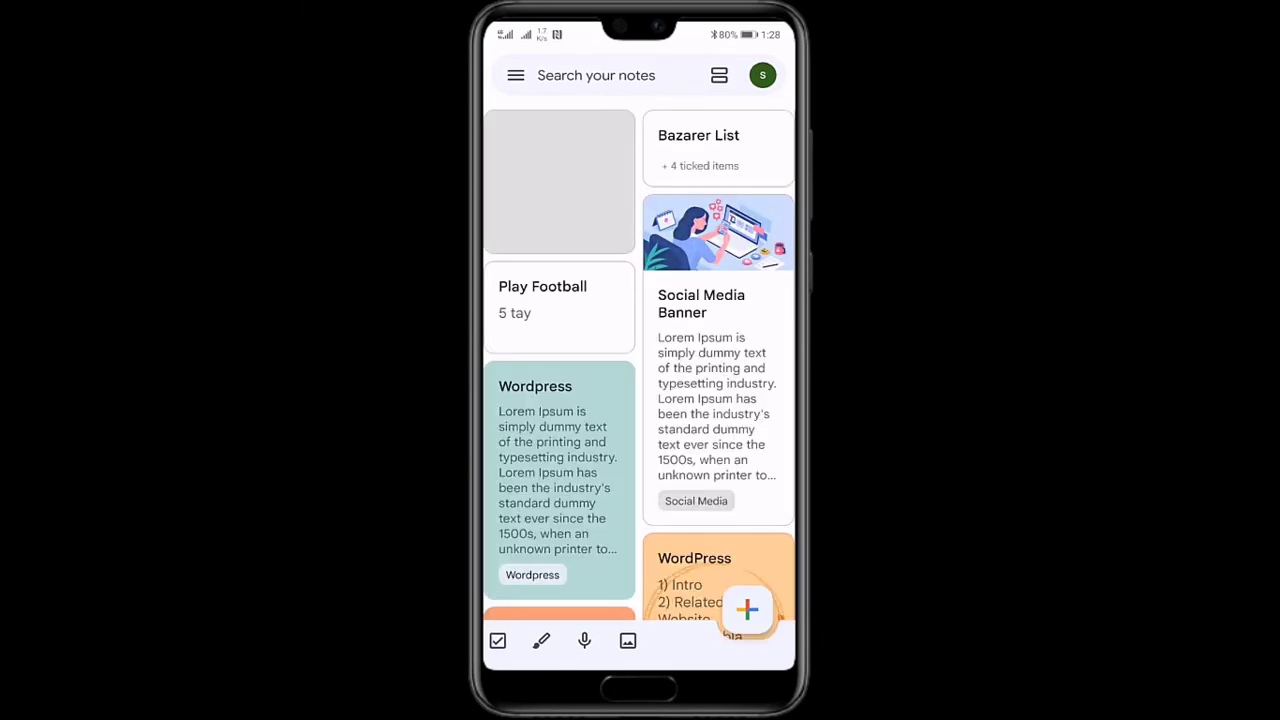
Step: Look through the synced notes on the phone and view the Social Media Banner note
left_click_drag(740, 490, 763, 323)
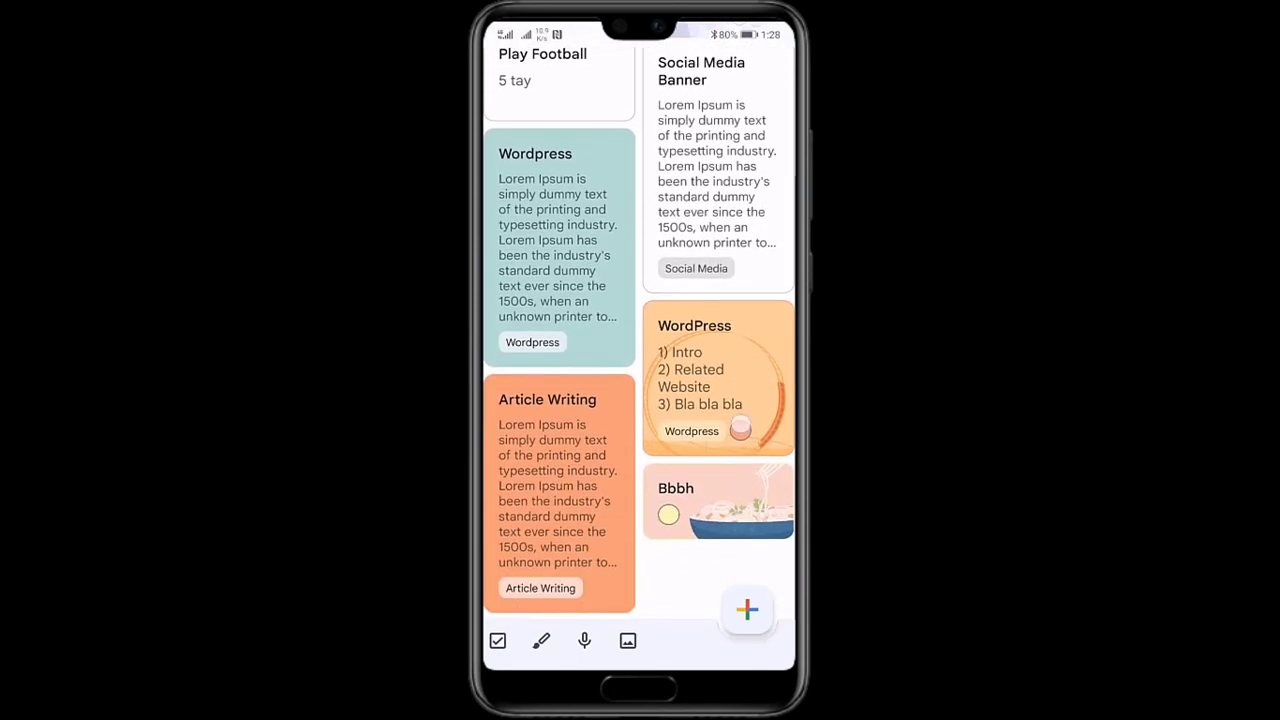
left_click_drag(737, 371, 737, 520)
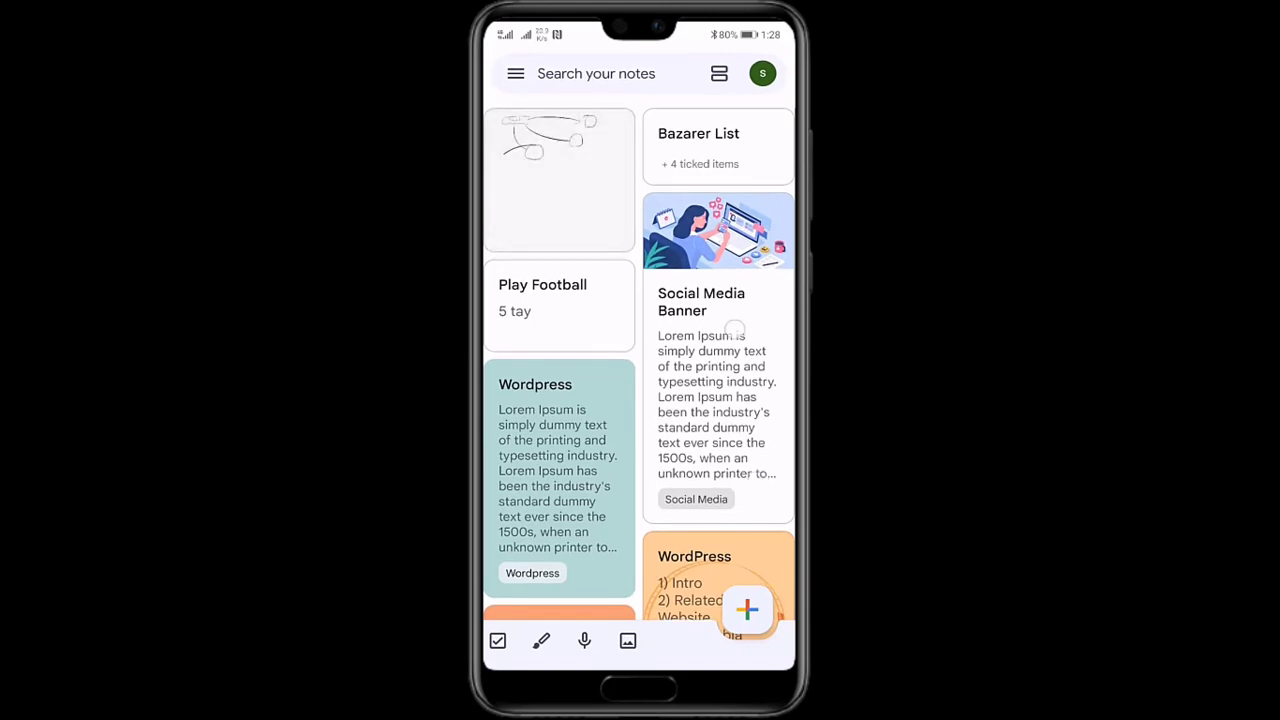
left_click(718, 390)
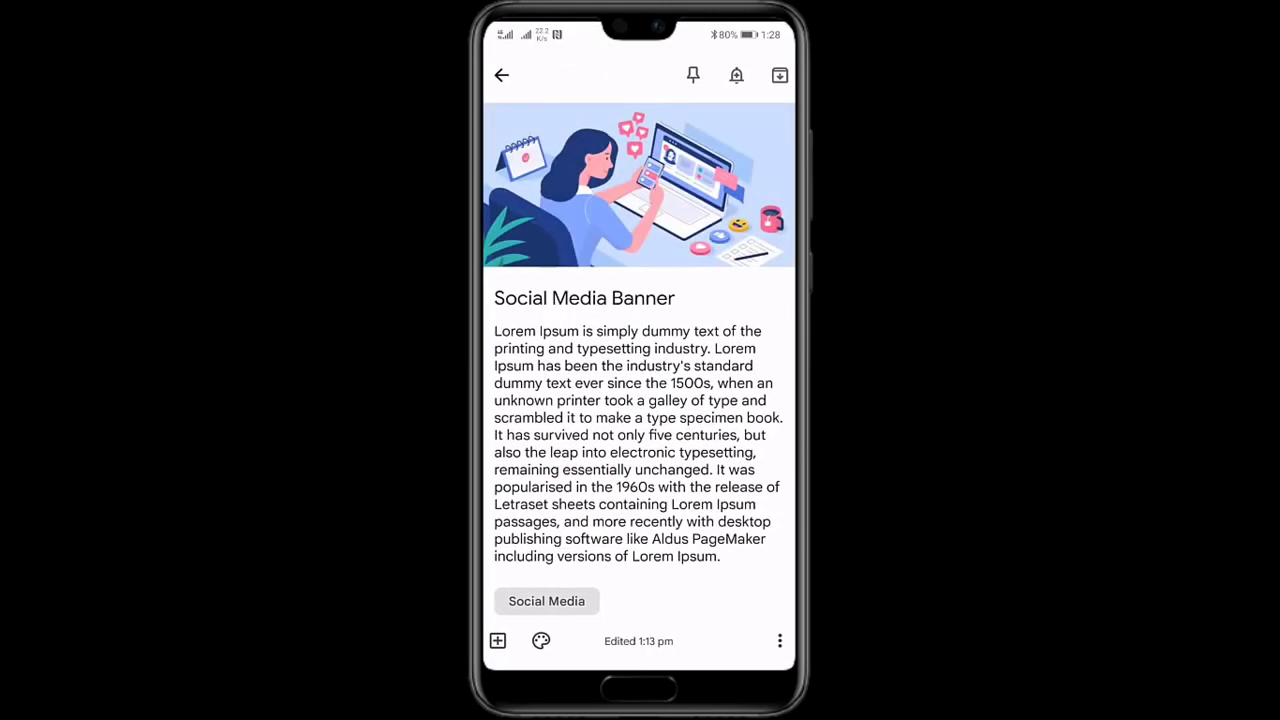
left_click_drag(733, 330, 733, 284)
left_click(501, 74)
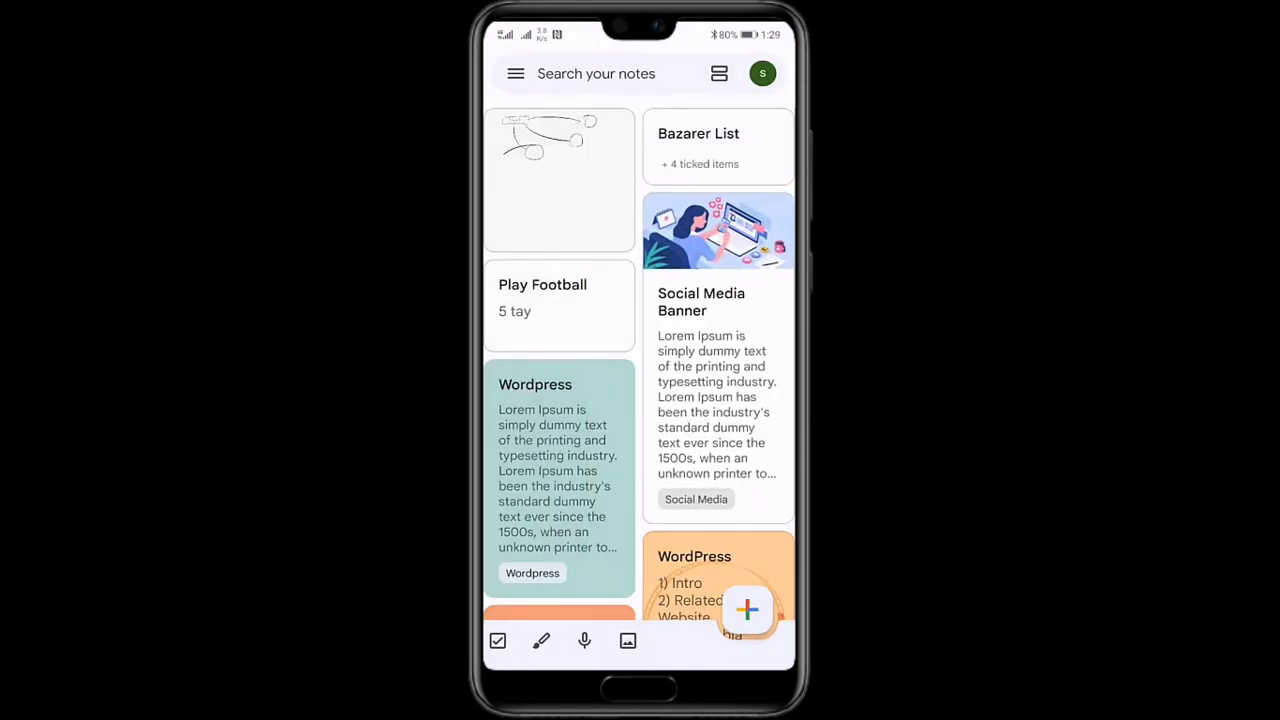
Step: Create a new text note in the mobile app with the title "New test from mobile"
left_click(748, 608)
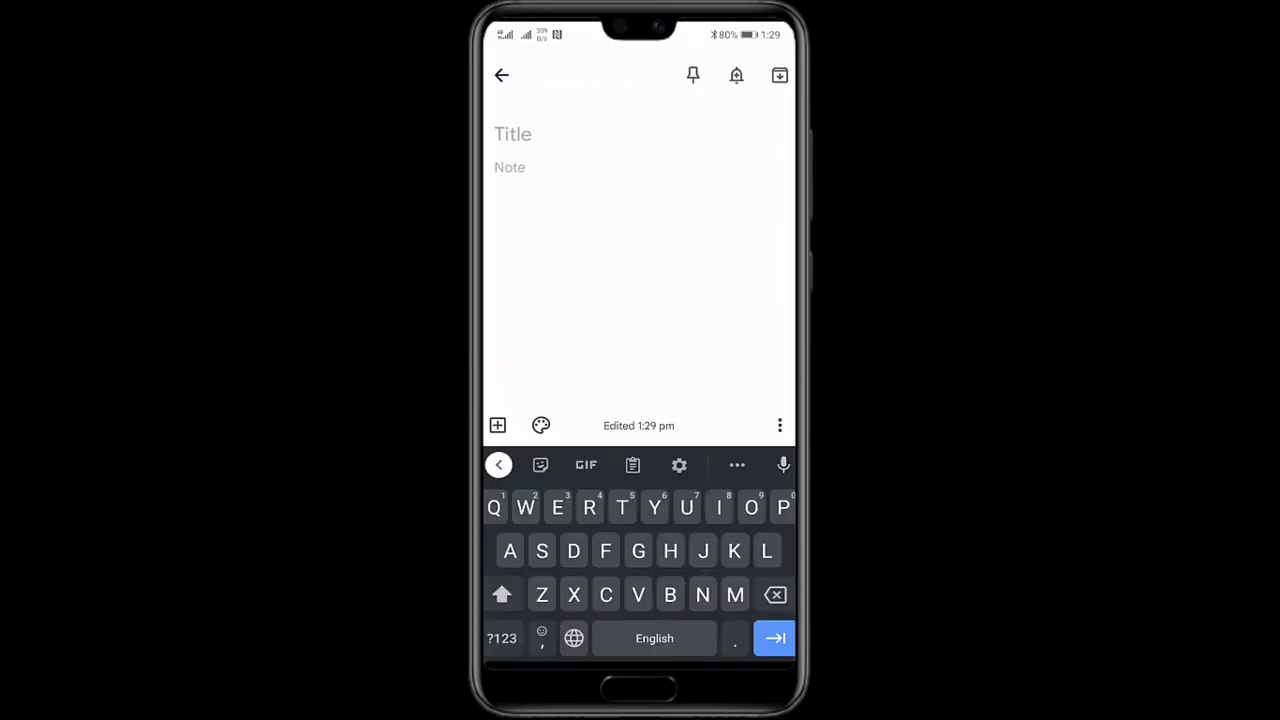
type("New tes")
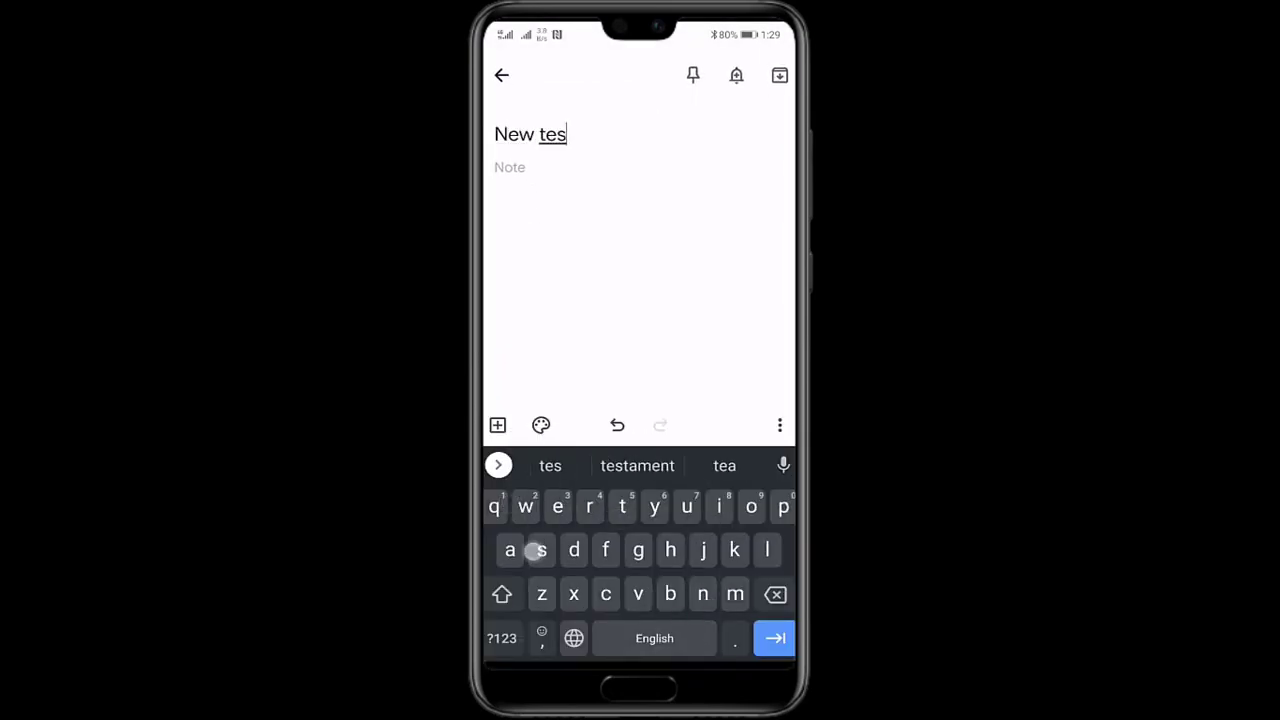
type("t from ")
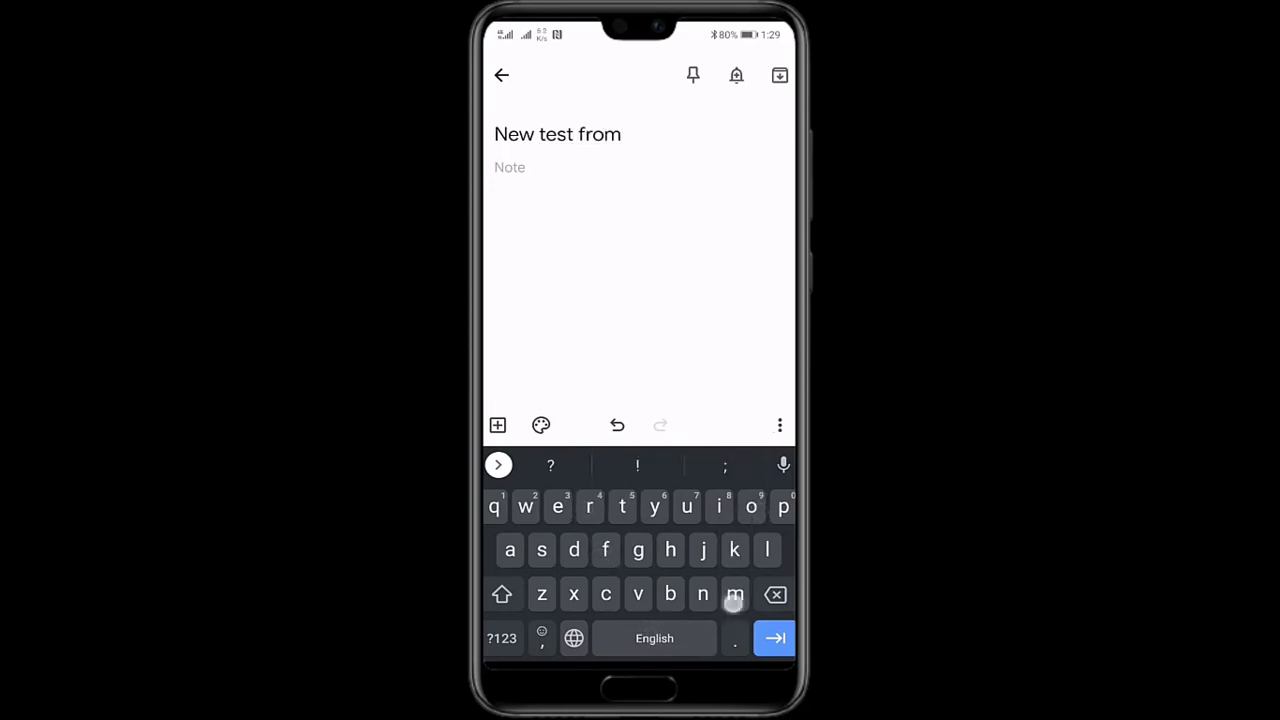
type("mobile")
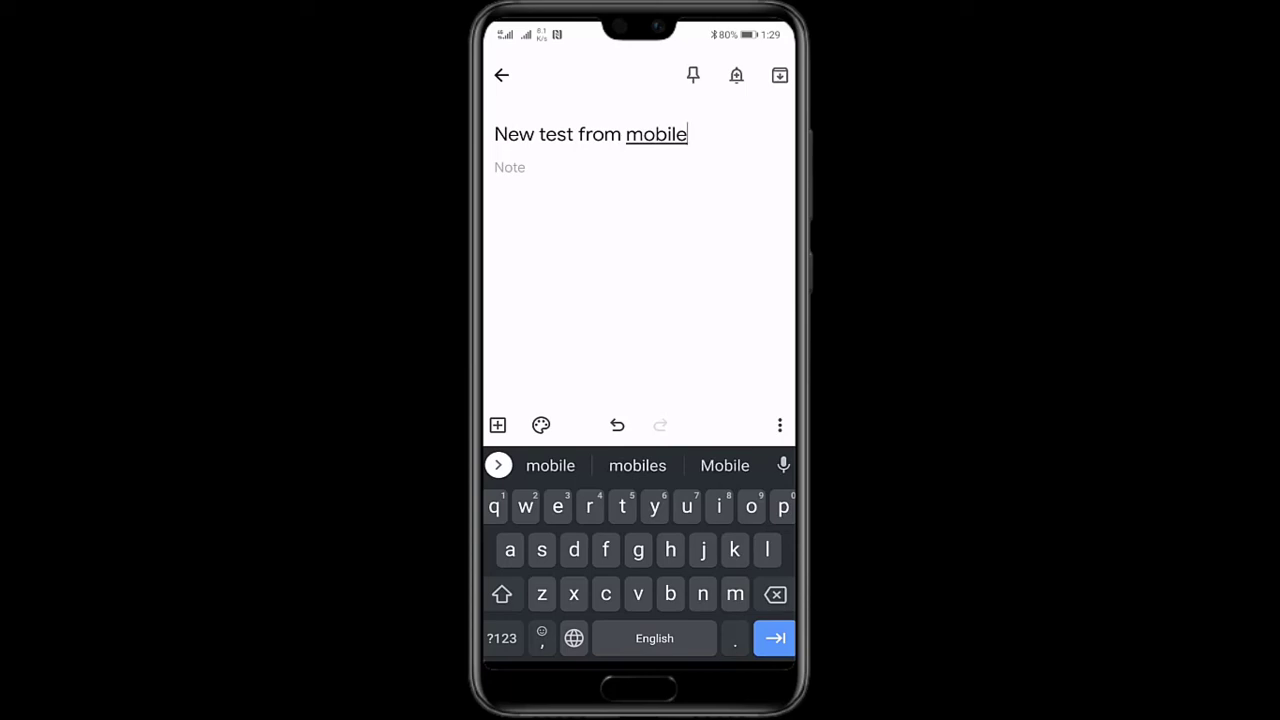
Step: Enter "Bla bla bla" as the new note's text and return to the notes list
type("A")
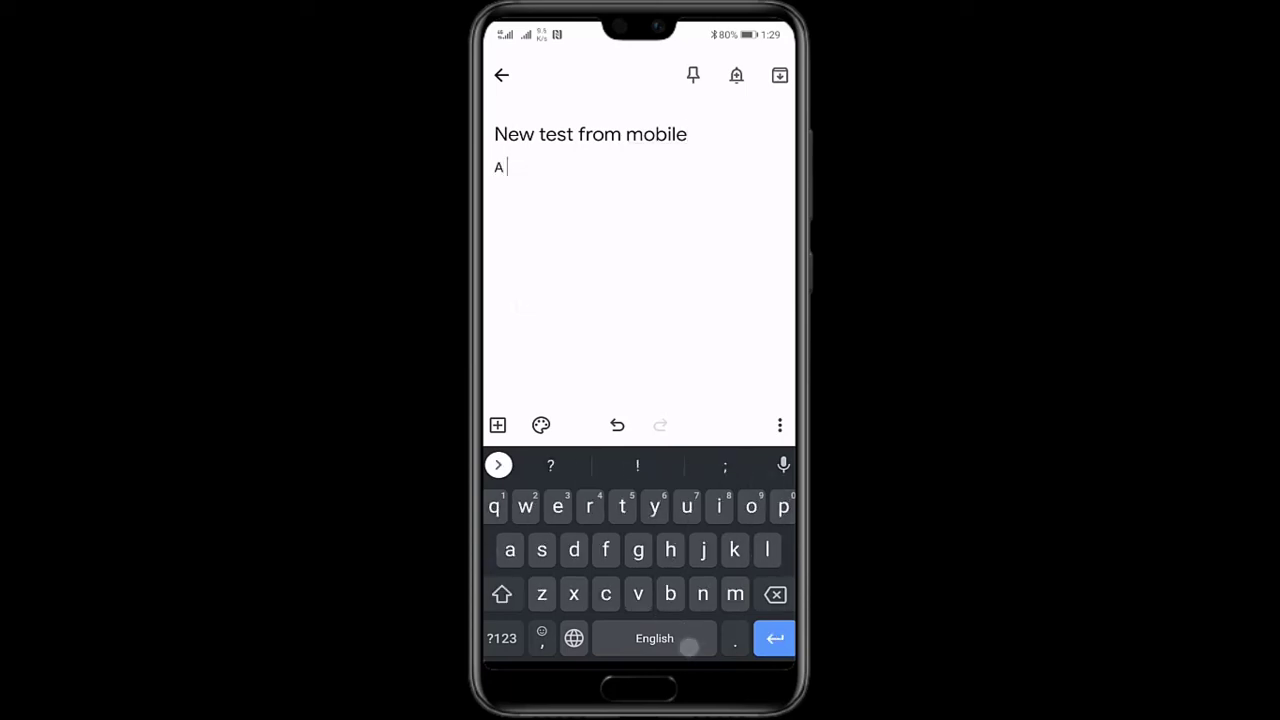
key("BackSpace")
key("BackSpace")
type("Bla v")
key("BackSpace")
type("bla vla")
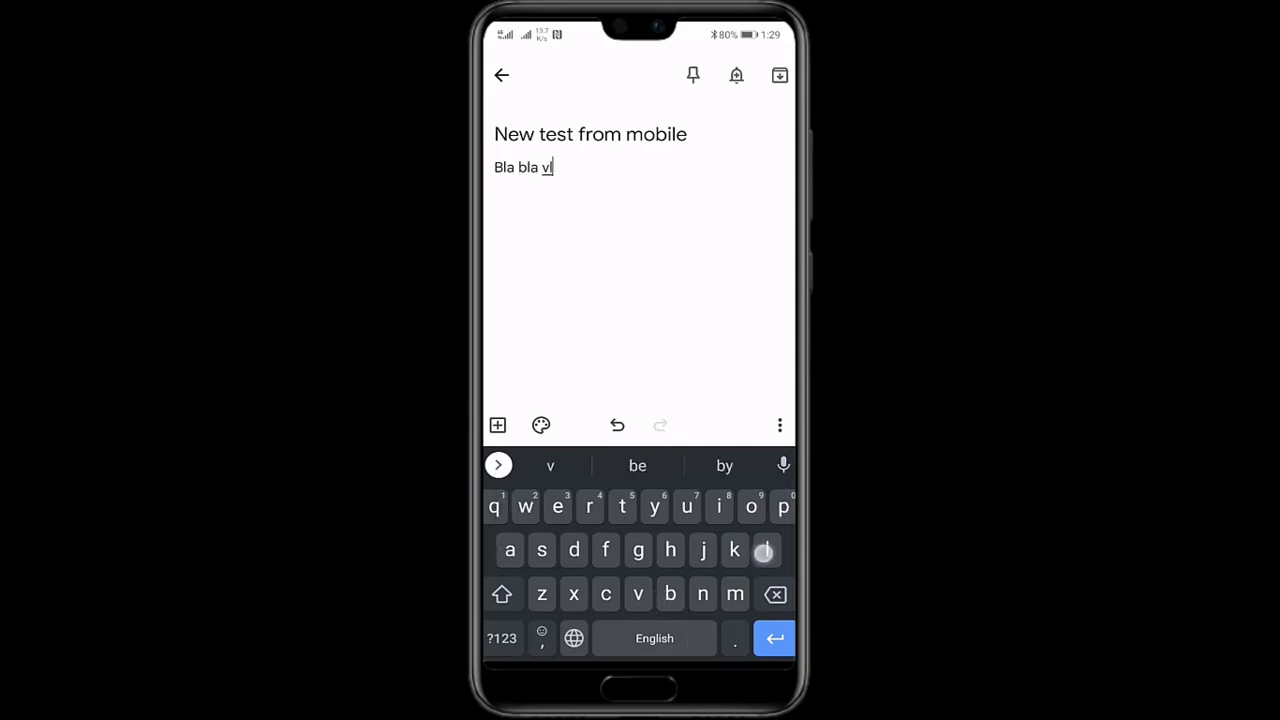
key("BackSpace")
type("bla")
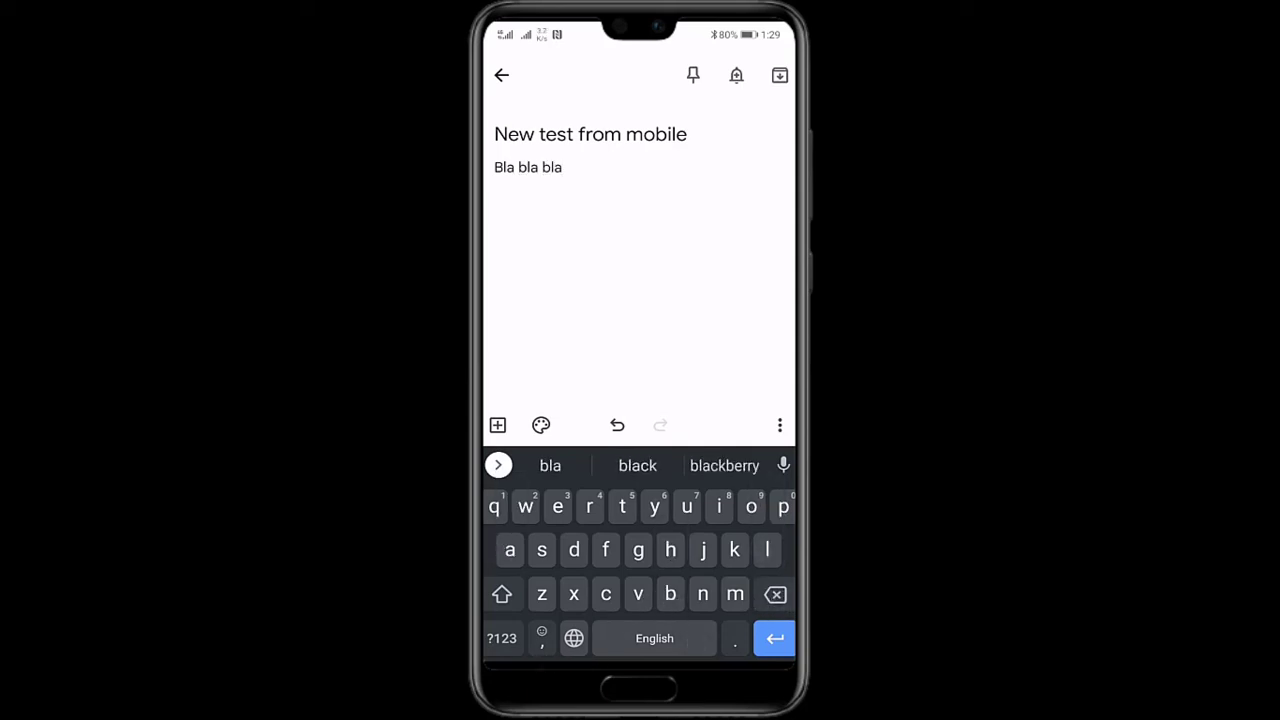
key("Escape")
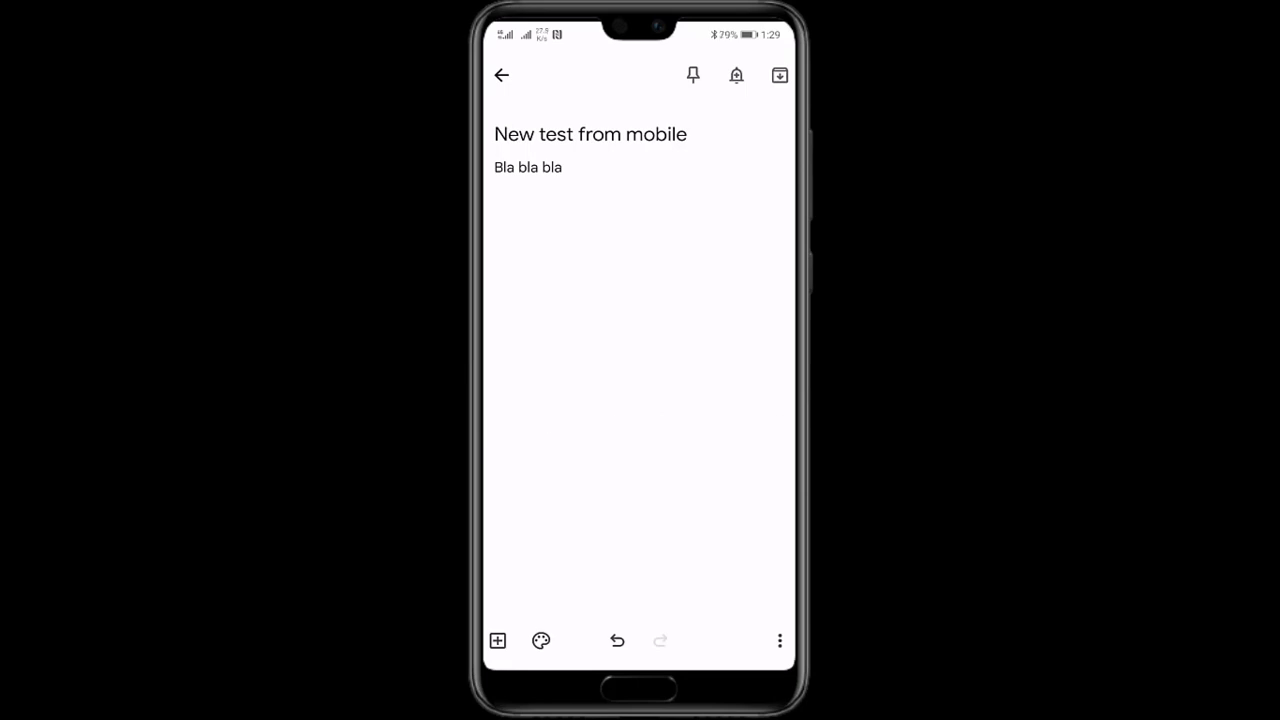
key("Escape")
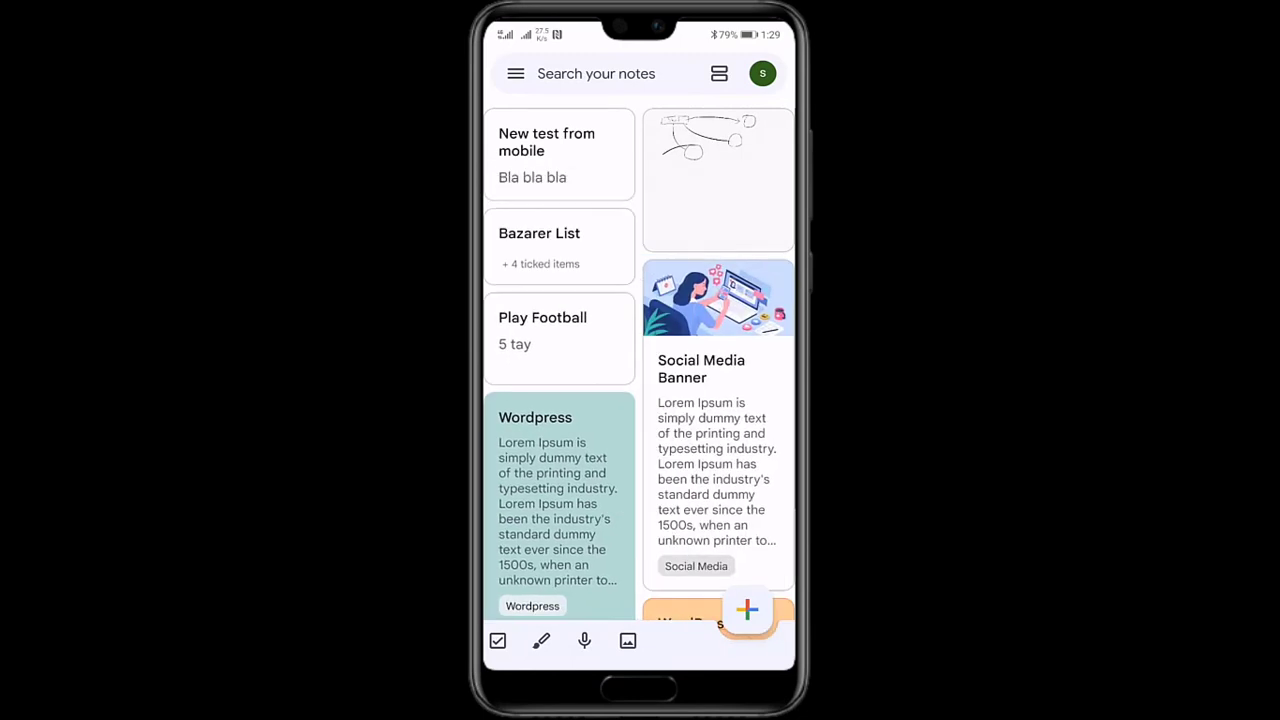